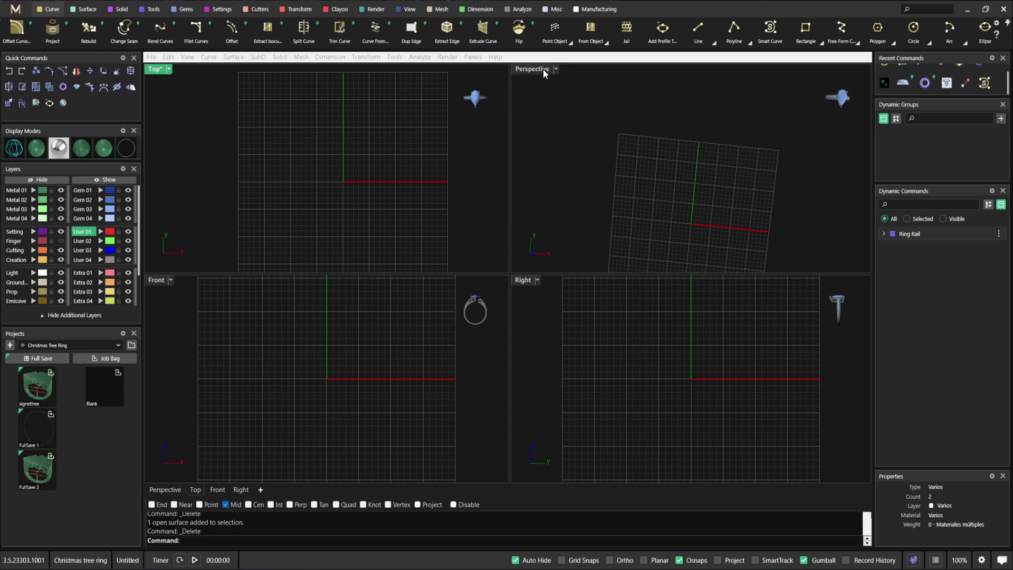
{"action": "double_click", "coordinate": [543, 68]}
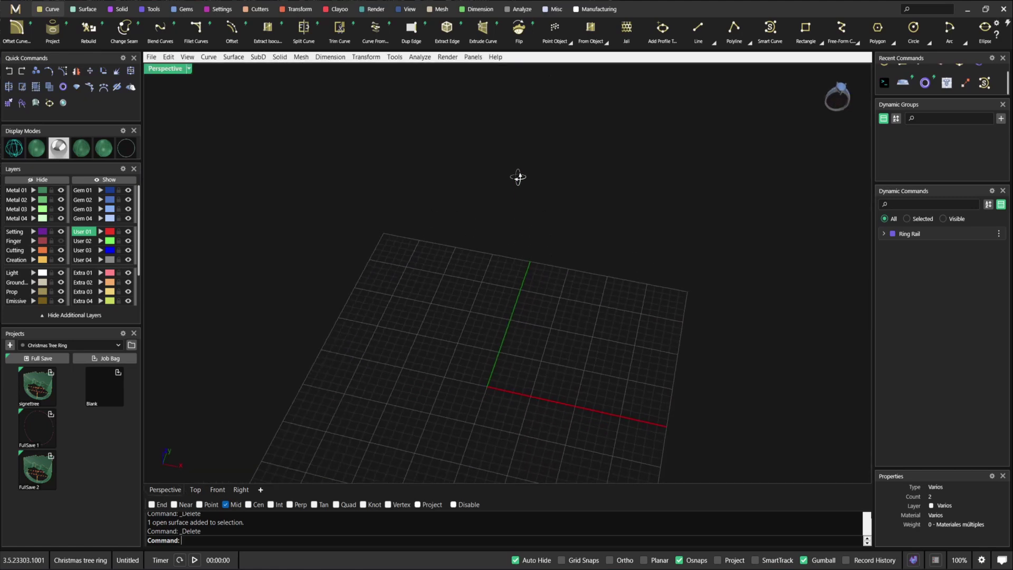
{"action": "scroll", "coordinate": [536, 164], "scroll_direction": "down", "scroll_amount": 2}
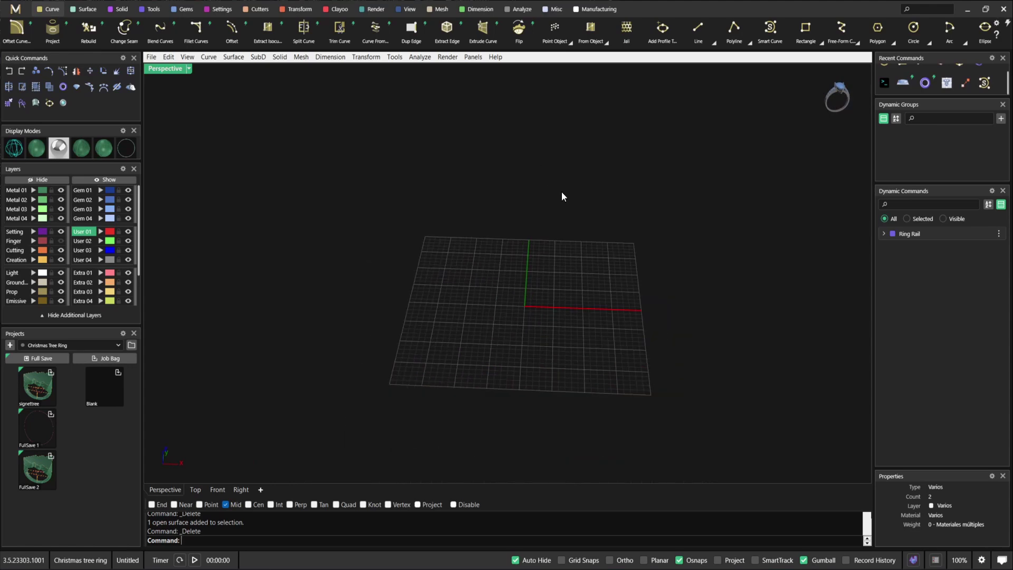
{"action": "double_click", "coordinate": [156, 68]}
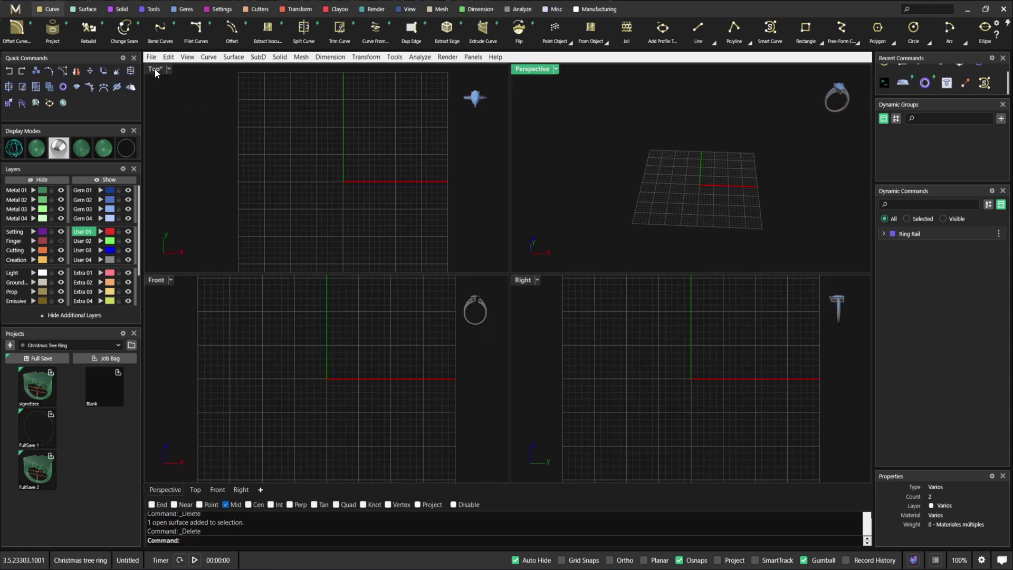
{"action": "double_click", "coordinate": [155, 69]}
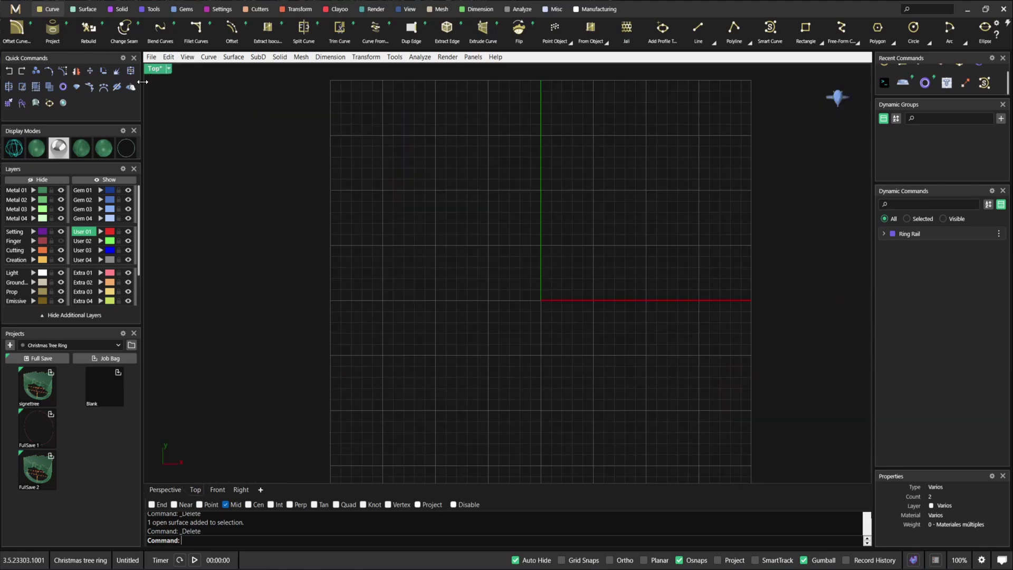
{"action": "left_click", "coordinate": [921, 10]}
{"action": "type", "text": "pic"}
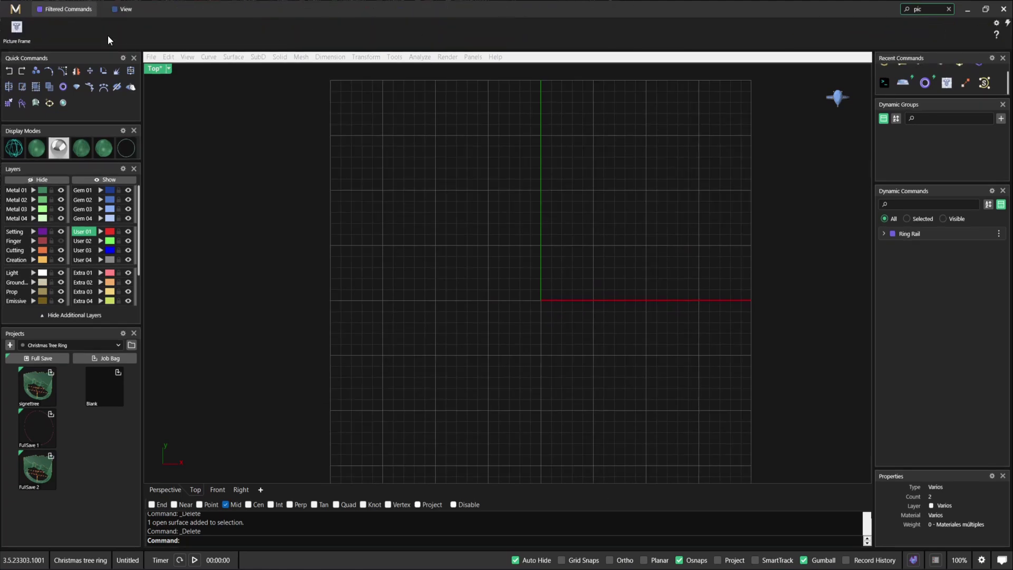
{"action": "left_click", "coordinate": [16, 27]}
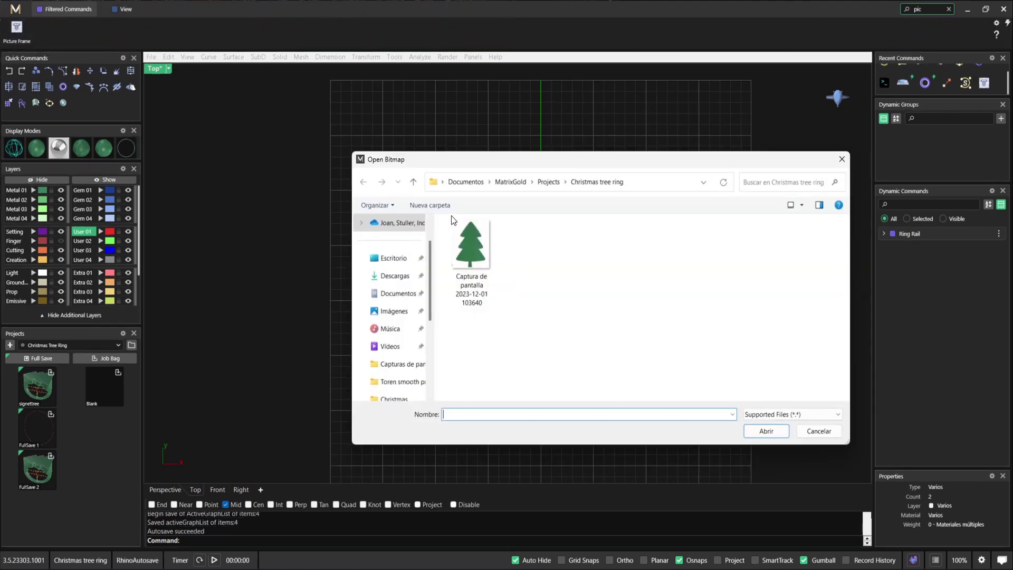
{"action": "left_click", "coordinate": [490, 253]}
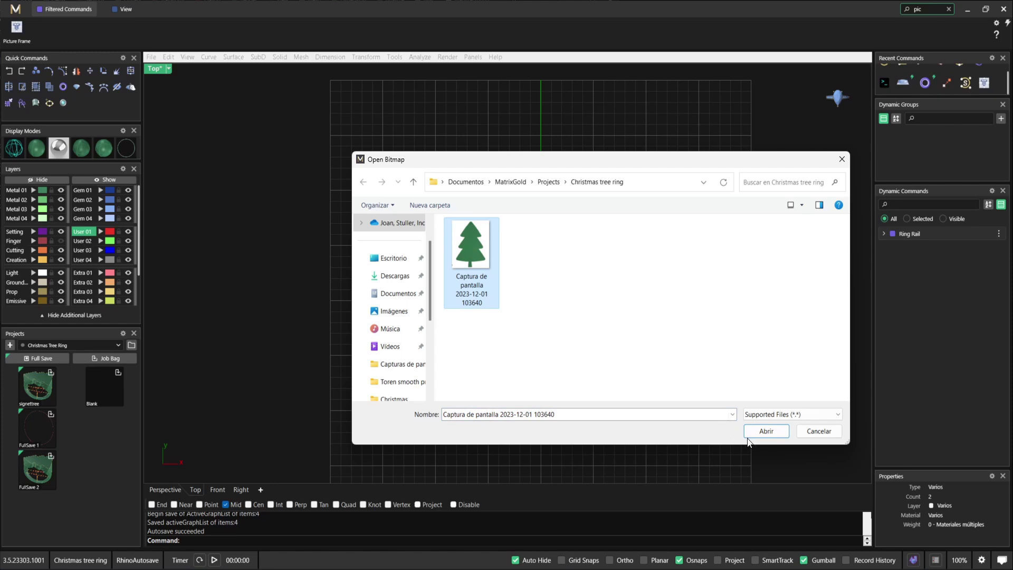
{"action": "left_click", "coordinate": [773, 434]}
{"action": "left_click", "coordinate": [518, 246]}
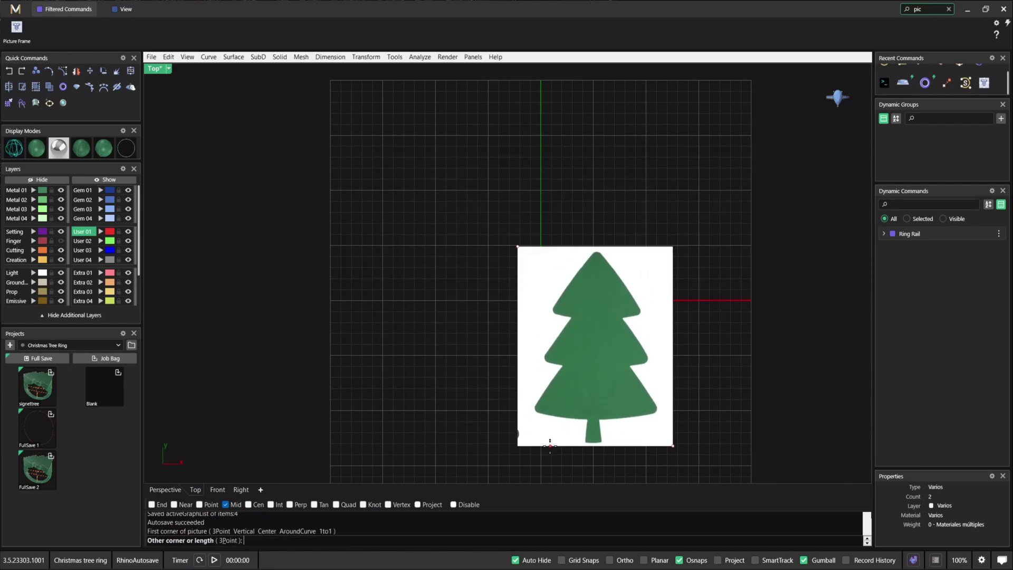
{"action": "left_click", "coordinate": [555, 441]}
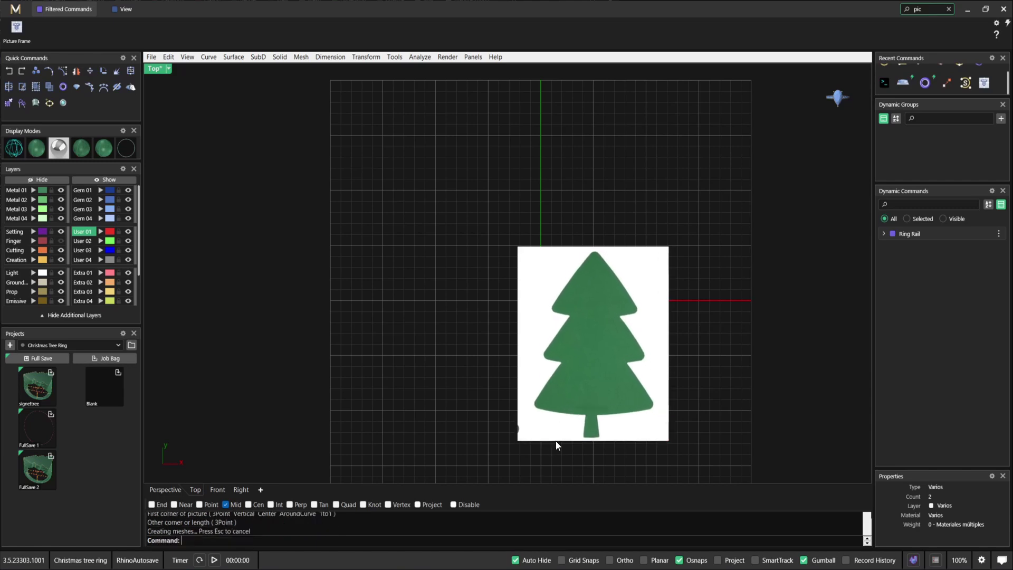
Step: Rotate the tree picture 90 degrees counter-clockwise so the tree lies sideways, and move its tip to the origin
{"action": "left_click", "coordinate": [585, 379]}
{"action": "left_click_drag", "start_coordinate": [572, 368], "coordinate": [632, 363]}
{"action": "scroll", "coordinate": [512, 340], "scroll_direction": "up", "scroll_amount": 3}
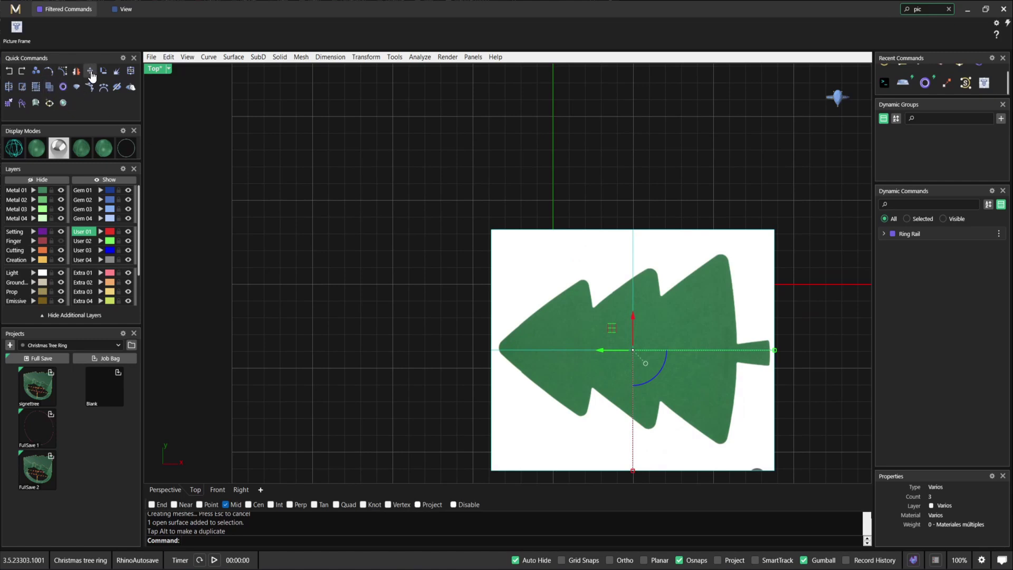
{"action": "left_click", "coordinate": [91, 74]}
{"action": "left_click", "coordinate": [501, 349]}
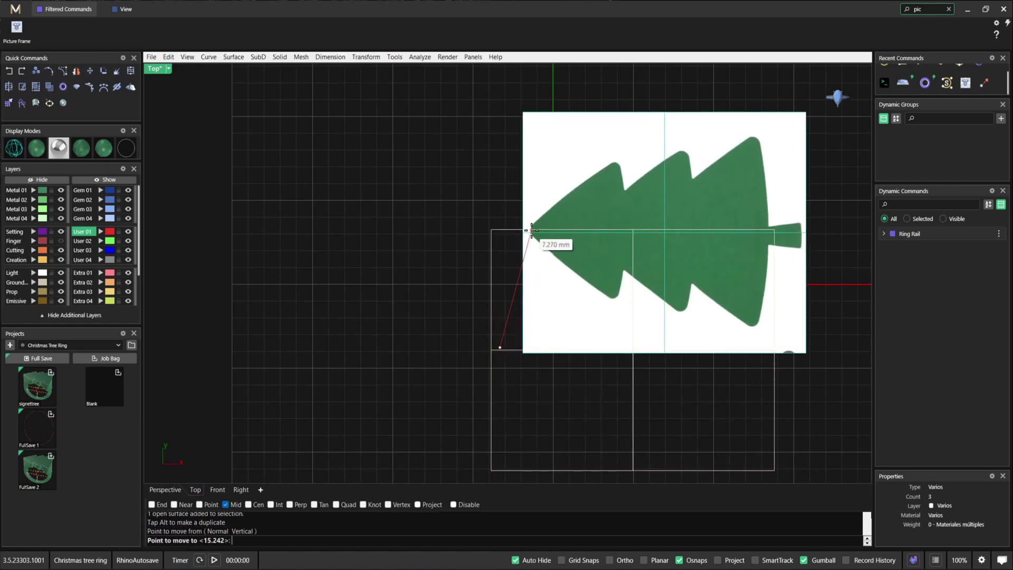
{"action": "type", "text": "0"}
{"action": "key", "text": "Return"}
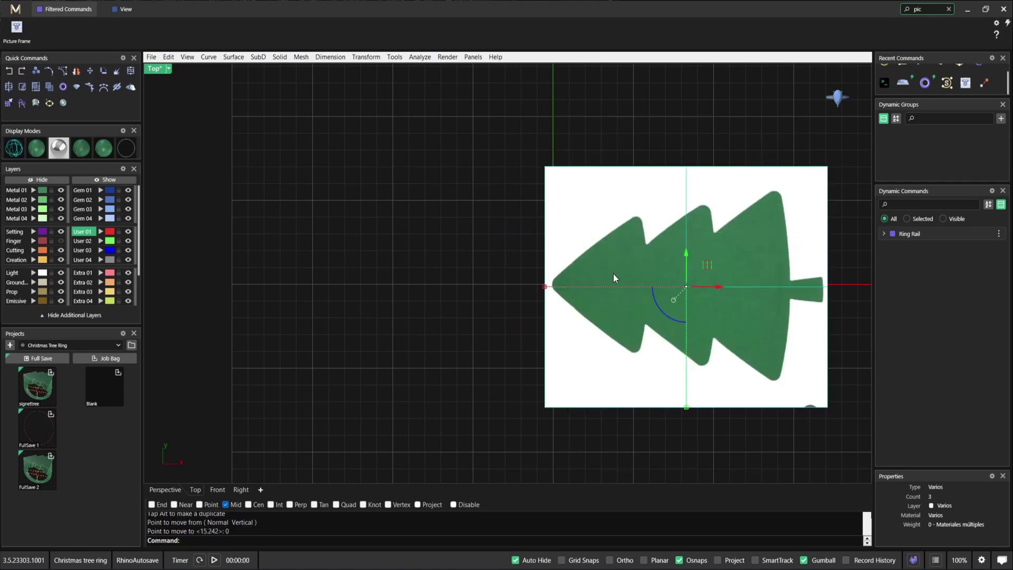
Step: Shift the picture along the negative X direction so the tree is roughly centred on the origin, and deselect it
{"action": "left_click_drag", "start_coordinate": [696, 257], "coordinate": [558, 252]}
{"action": "left_click", "coordinate": [401, 254]}
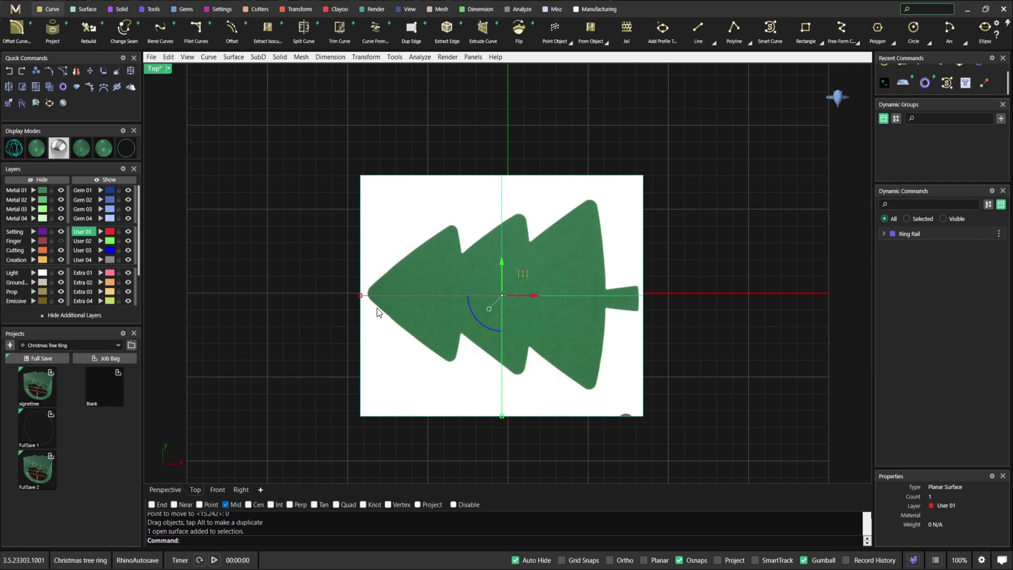
{"action": "key", "text": "Escape"}
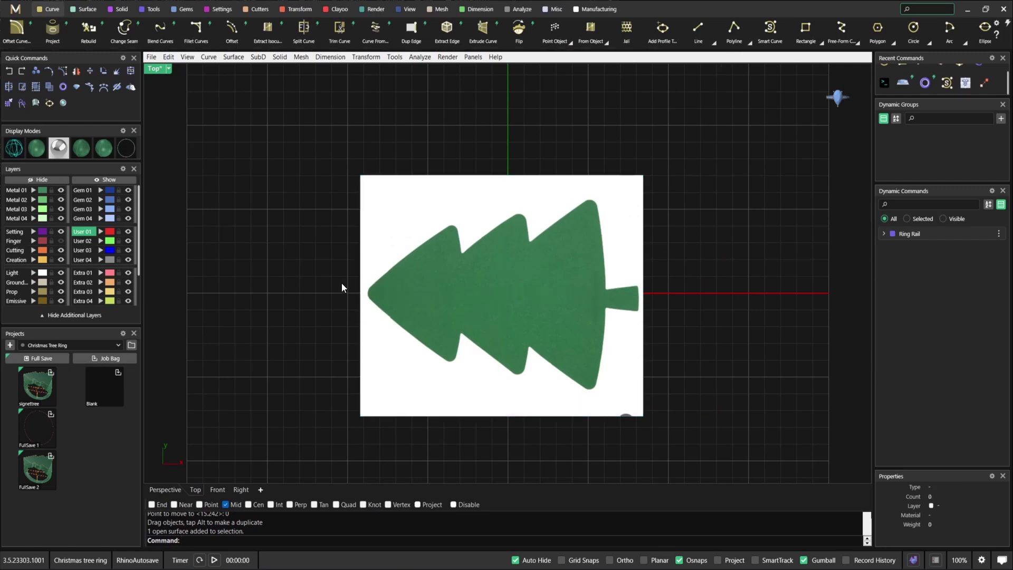
Step: Turn on grid snapping with the 0.25 increment for tracing the tree with Smart Curve
{"action": "left_click", "coordinate": [566, 563]}
{"action": "left_click", "coordinate": [563, 562]}
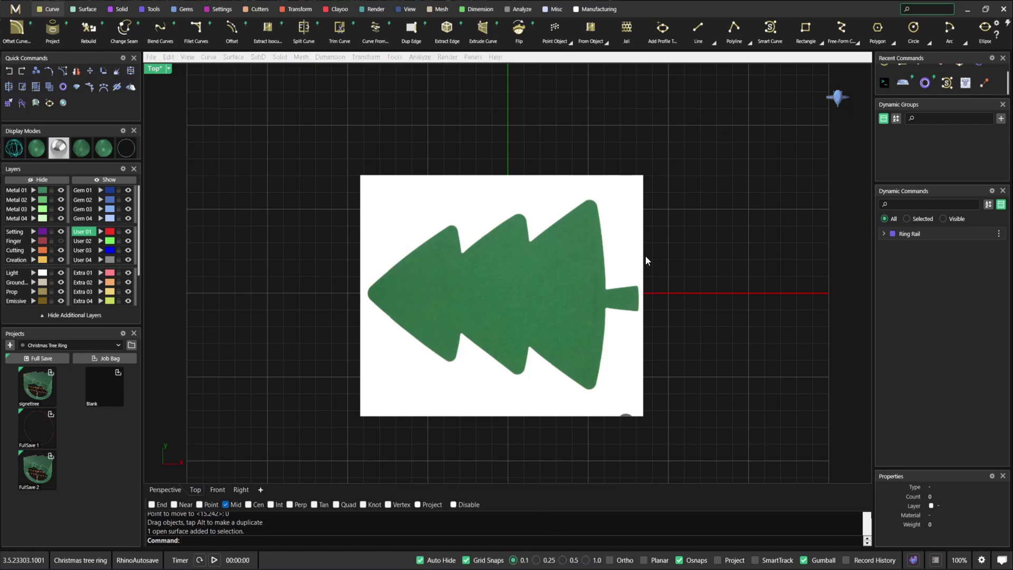
{"action": "left_click", "coordinate": [770, 27]}
{"action": "scroll", "coordinate": [367, 290], "scroll_direction": "up", "scroll_amount": 5}
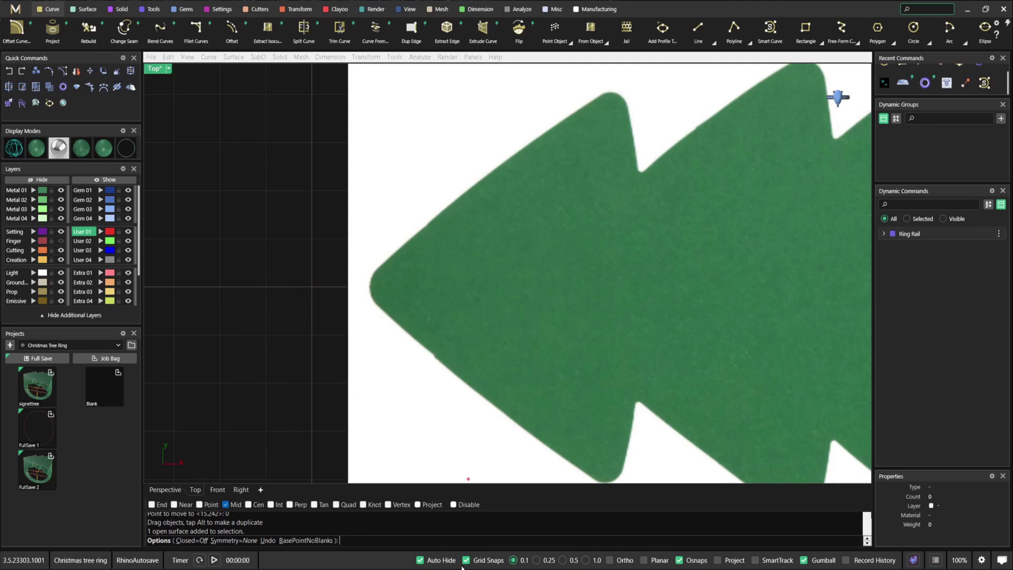
{"action": "left_click", "coordinate": [543, 561]}
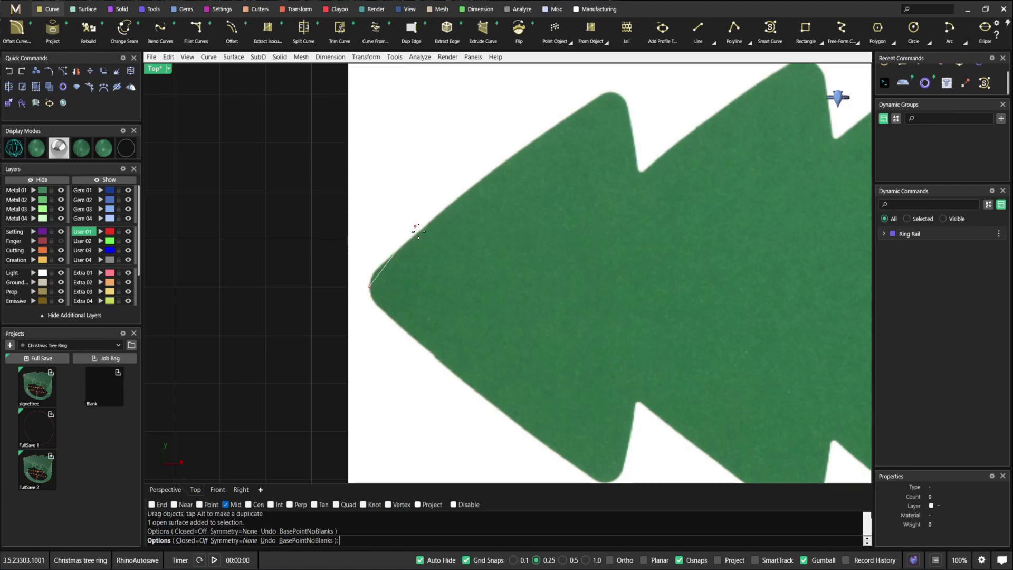
{"action": "scroll", "coordinate": [410, 317], "scroll_direction": "down", "scroll_amount": 4}
{"action": "scroll", "coordinate": [342, 374], "scroll_direction": "up", "scroll_amount": 5}
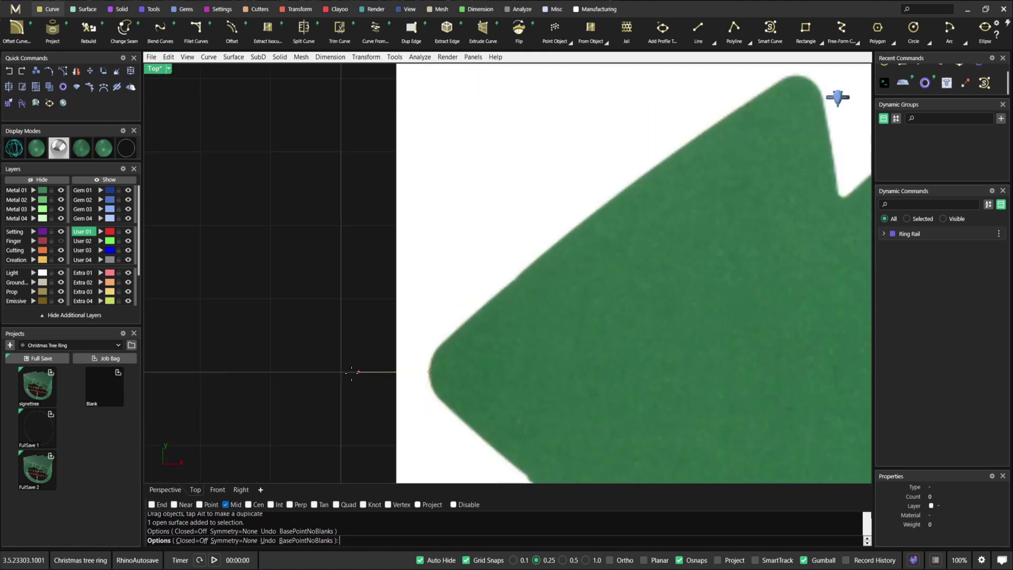
{"action": "left_click", "coordinate": [466, 560]}
{"action": "left_click", "coordinate": [490, 300]}
{"action": "scroll", "coordinate": [490, 299], "scroll_direction": "down", "scroll_amount": 3}
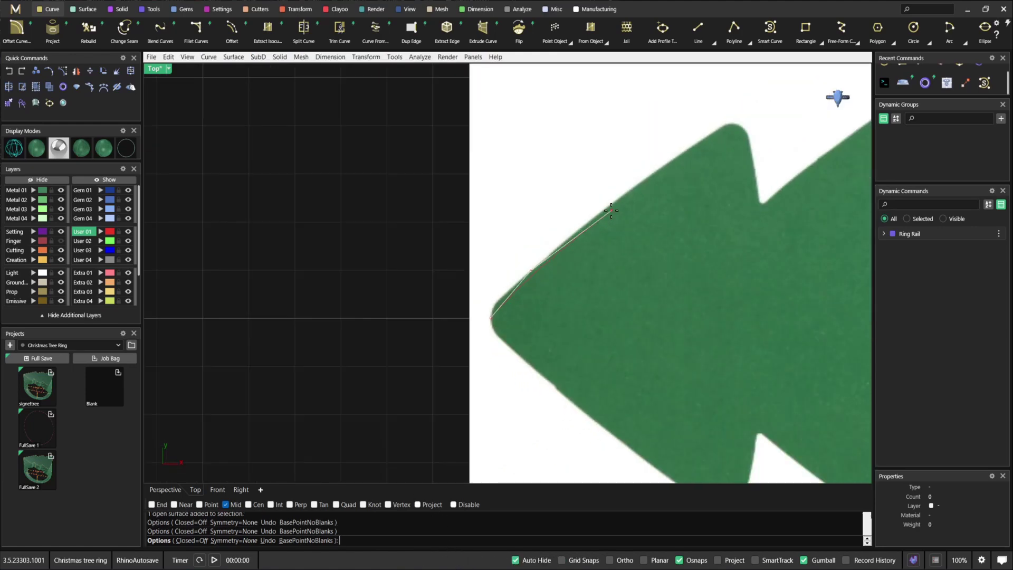
{"action": "left_click", "coordinate": [515, 294]}
{"action": "left_click", "coordinate": [610, 225]}
{"action": "scroll", "coordinate": [681, 214], "scroll_direction": "down", "scroll_amount": 7}
{"action": "scroll", "coordinate": [488, 237], "scroll_direction": "up", "scroll_amount": 5}
{"action": "scroll", "coordinate": [501, 293], "scroll_direction": "down", "scroll_amount": 4}
{"action": "right_click_drag", "start_coordinate": [487, 237], "coordinate": [483, 342]}
{"action": "scroll", "coordinate": [475, 297], "scroll_direction": "up", "scroll_amount": 2}
{"action": "key", "text": "Return"}
Step: Begin a Smart Curve with Horizontal symmetry, its first point grid-snapped on the X axis at the tree's tip, and turn grid snapping off
{"action": "key", "text": "Return"}
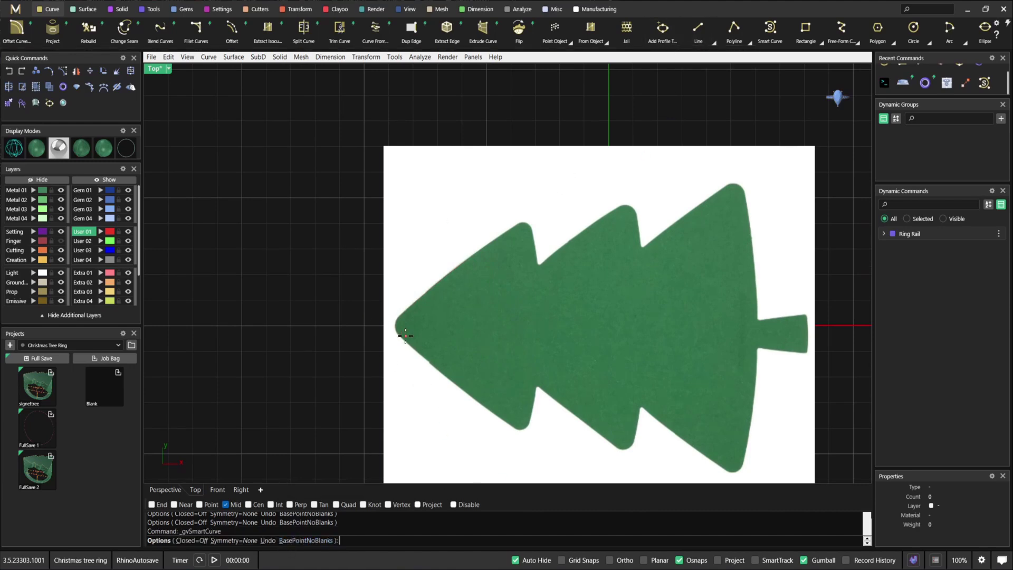
{"action": "left_click", "coordinate": [230, 541]}
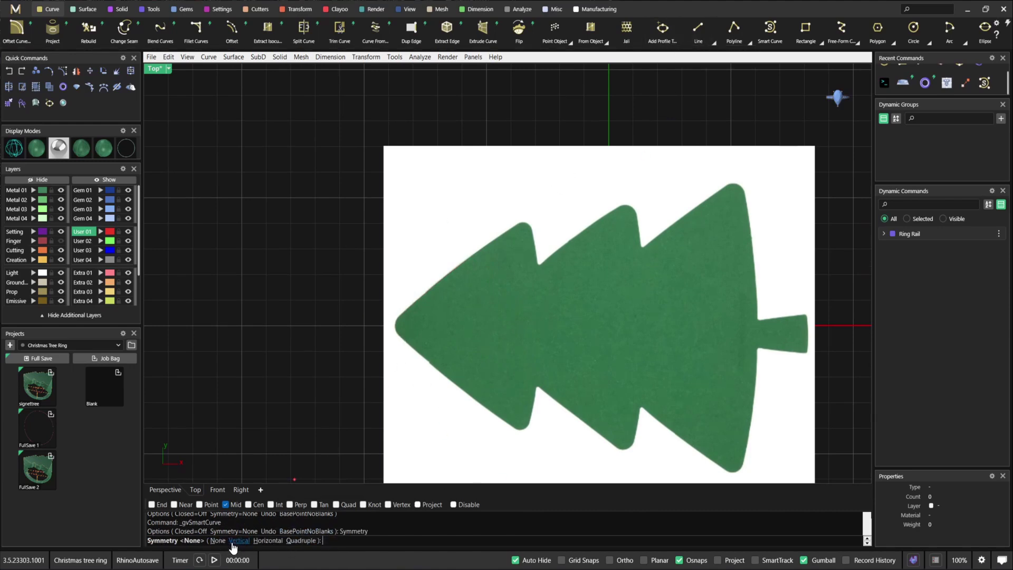
{"action": "left_click", "coordinate": [267, 541]}
{"action": "left_click", "coordinate": [575, 561]}
{"action": "scroll", "coordinate": [388, 388], "scroll_direction": "up", "scroll_amount": 4}
{"action": "left_click", "coordinate": [397, 270]}
{"action": "right_click_drag", "start_coordinate": [459, 190], "coordinate": [407, 248]}
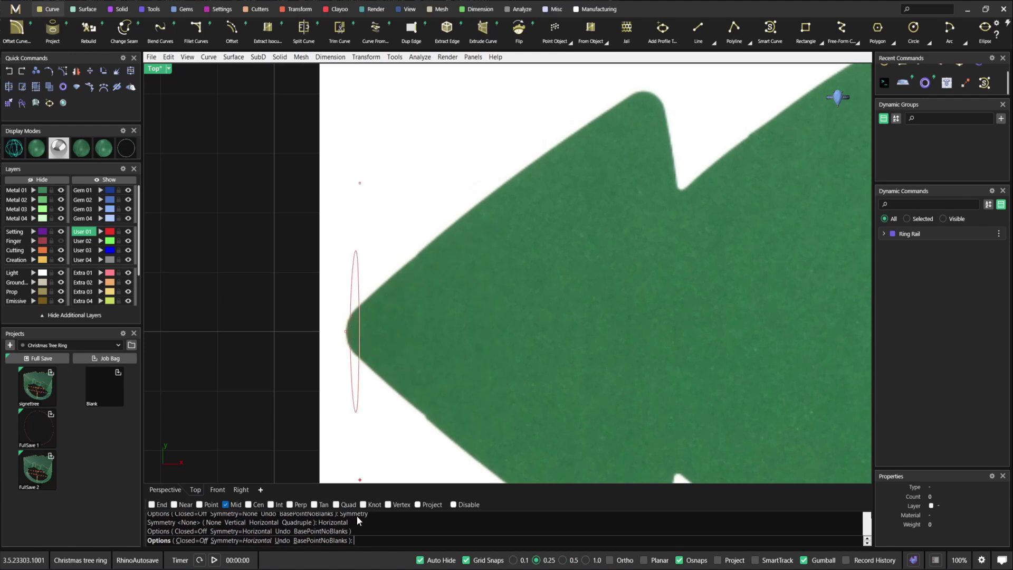
{"action": "left_click", "coordinate": [488, 561]}
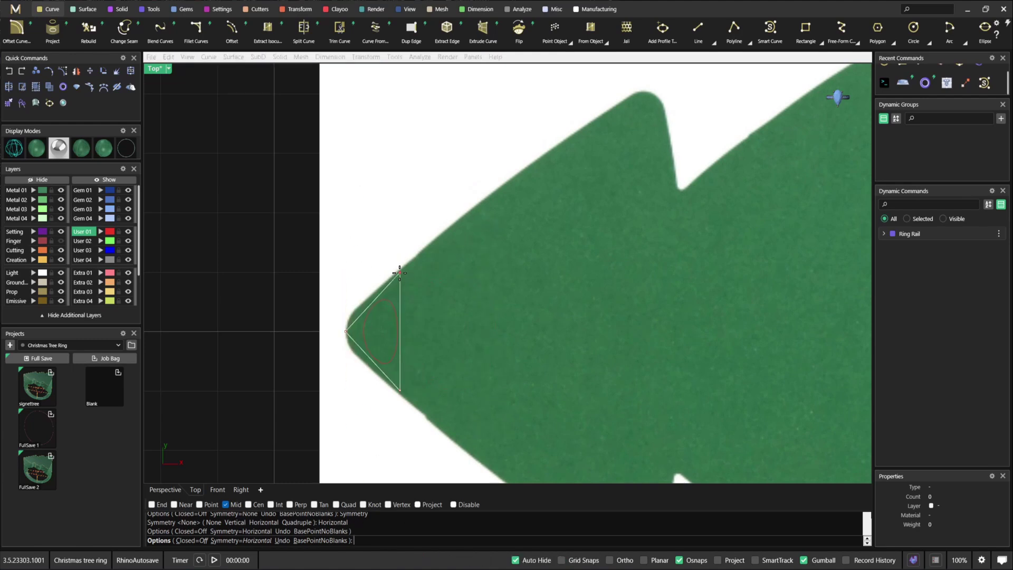
Step: Trace the upper side of the tip tier with curve points, around its rounded corner and into the first notch
{"action": "left_click", "coordinate": [399, 273]}
{"action": "left_click", "coordinate": [525, 168]}
{"action": "right_click_drag", "start_coordinate": [611, 102], "coordinate": [491, 204]}
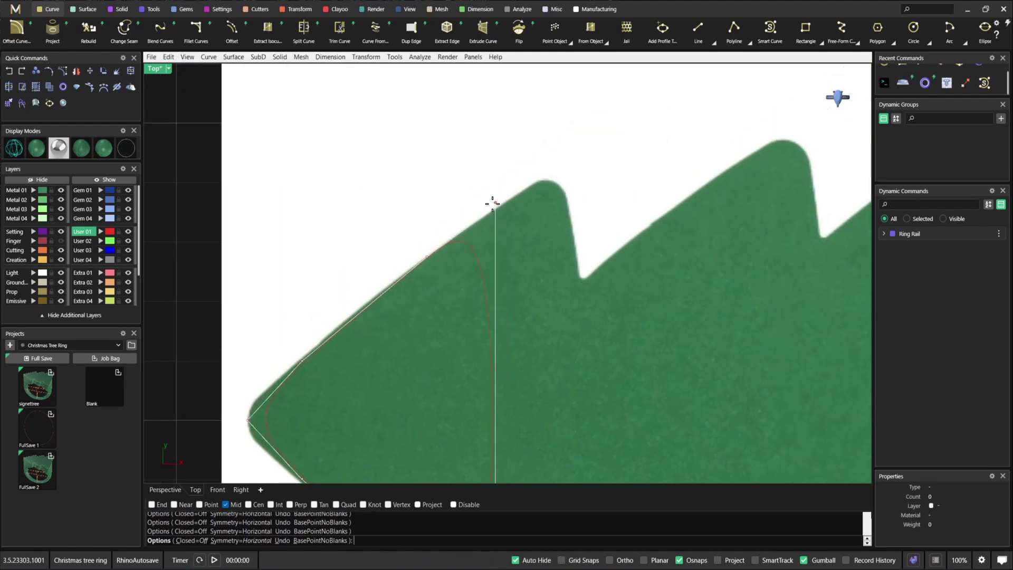
{"action": "left_click", "coordinate": [486, 214]}
{"action": "left_click", "coordinate": [542, 180]}
{"action": "left_click", "coordinate": [559, 183]}
{"action": "left_click", "coordinate": [574, 212]}
{"action": "left_click", "coordinate": [575, 262]}
{"action": "left_click", "coordinate": [581, 280]}
Step: Continue the curve along the middle tier's upper side, around its rounded corner and into the second notch
{"action": "left_click", "coordinate": [625, 246]}
{"action": "left_click", "coordinate": [701, 190]}
{"action": "right_click_drag", "start_coordinate": [760, 155], "coordinate": [642, 210]}
{"action": "left_click", "coordinate": [633, 206]}
{"action": "left_click", "coordinate": [668, 194]}
{"action": "left_click", "coordinate": [681, 202]}
{"action": "left_click", "coordinate": [694, 227]}
{"action": "left_click", "coordinate": [699, 271]}
{"action": "left_click", "coordinate": [703, 292]}
Step: Continue the curve along the widest tier's upper side and around its rounded corner onto the tree's base edge
{"action": "left_click", "coordinate": [722, 286]}
{"action": "left_click", "coordinate": [768, 246]}
{"action": "right_click_drag", "start_coordinate": [768, 246], "coordinate": [616, 305]}
{"action": "left_click", "coordinate": [671, 265]}
{"action": "left_click", "coordinate": [742, 218]}
{"action": "left_click", "coordinate": [768, 204]}
{"action": "left_click", "coordinate": [788, 221]}
{"action": "left_click", "coordinate": [808, 285]}
Step: Finish the symmetrical tree outline down the base edge to the X axis, leaving out the trunk
{"action": "right_click_drag", "start_coordinate": [808, 297], "coordinate": [718, 139]}
{"action": "scroll", "coordinate": [717, 138], "scroll_direction": "down", "scroll_amount": 6}
{"action": "scroll", "coordinate": [724, 243], "scroll_direction": "up", "scroll_amount": 5}
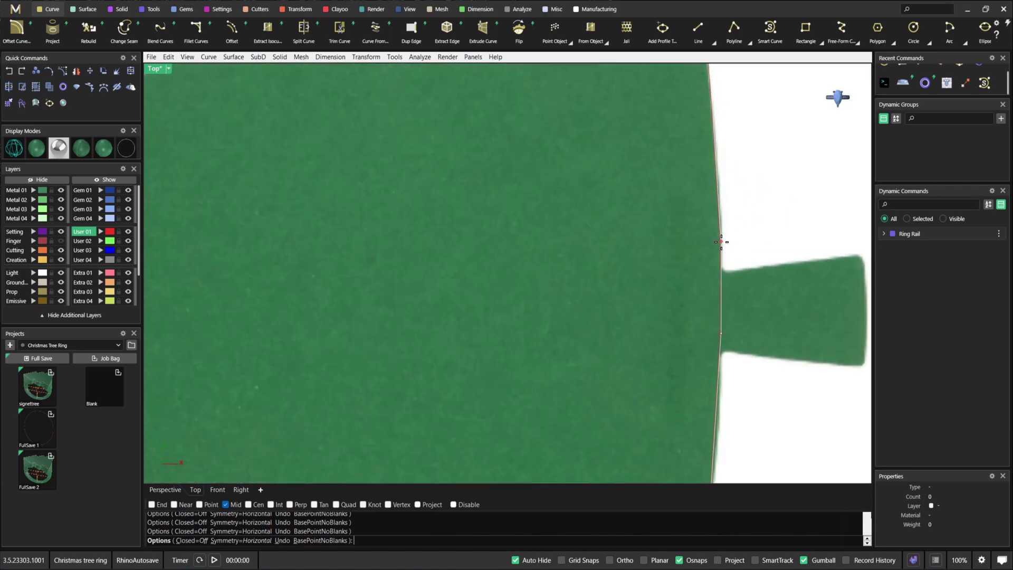
{"action": "scroll", "coordinate": [718, 232], "scroll_direction": "down", "scroll_amount": 5}
{"action": "left_click", "coordinate": [718, 243]}
{"action": "left_click", "coordinate": [717, 260]}
{"action": "right_click", "coordinate": [683, 249]}
Step: Hide the User 04 layer and delete the tree reference picture
{"action": "scroll", "coordinate": [683, 249], "scroll_direction": "down", "scroll_amount": 6}
{"action": "left_click", "coordinate": [128, 259]}
{"action": "left_click", "coordinate": [457, 233]}
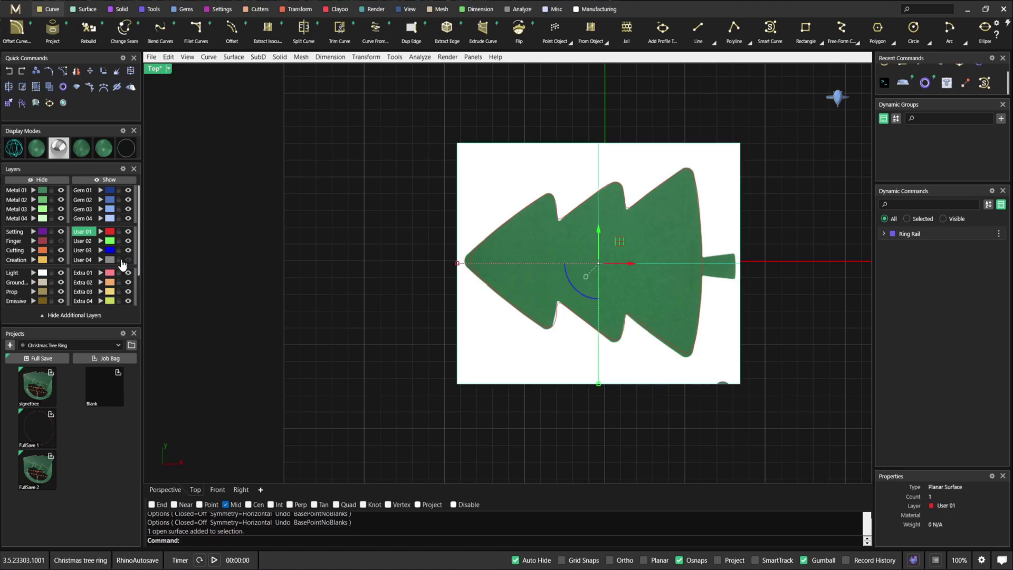
{"action": "right_click_drag", "start_coordinate": [522, 202], "coordinate": [468, 239]}
{"action": "key", "text": "Delete"}
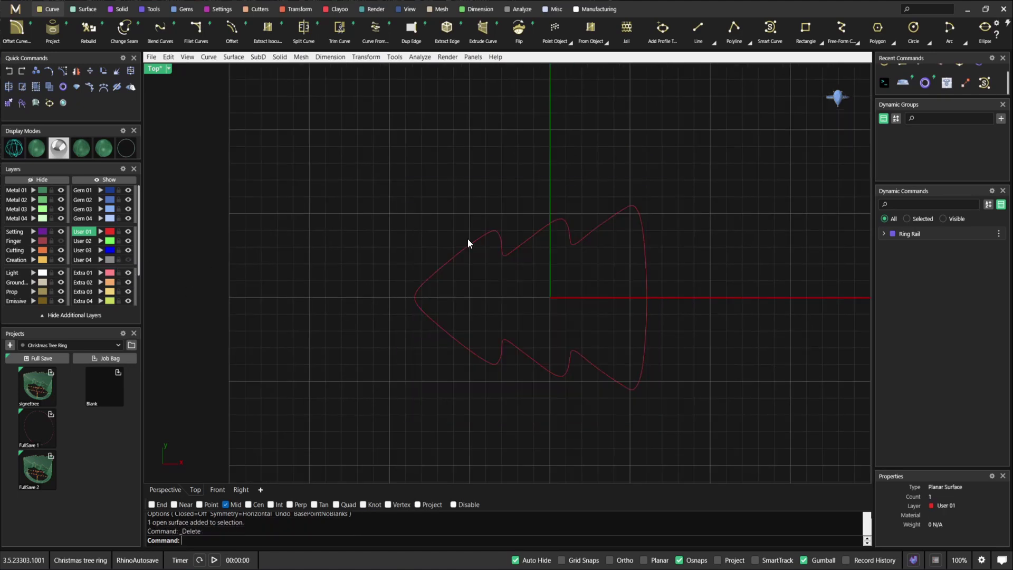
{"action": "left_click", "coordinate": [496, 233]}
{"action": "left_click", "coordinate": [467, 271]}
{"action": "left_click", "coordinate": [553, 226]}
{"action": "left_click", "coordinate": [551, 243]}
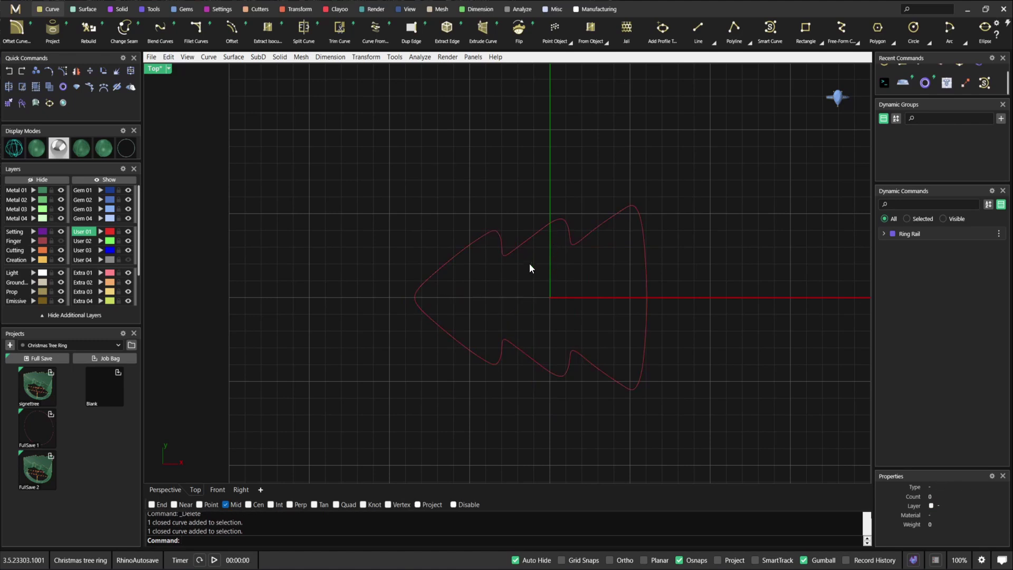
{"action": "scroll", "coordinate": [530, 268], "scroll_direction": "down", "scroll_amount": 3}
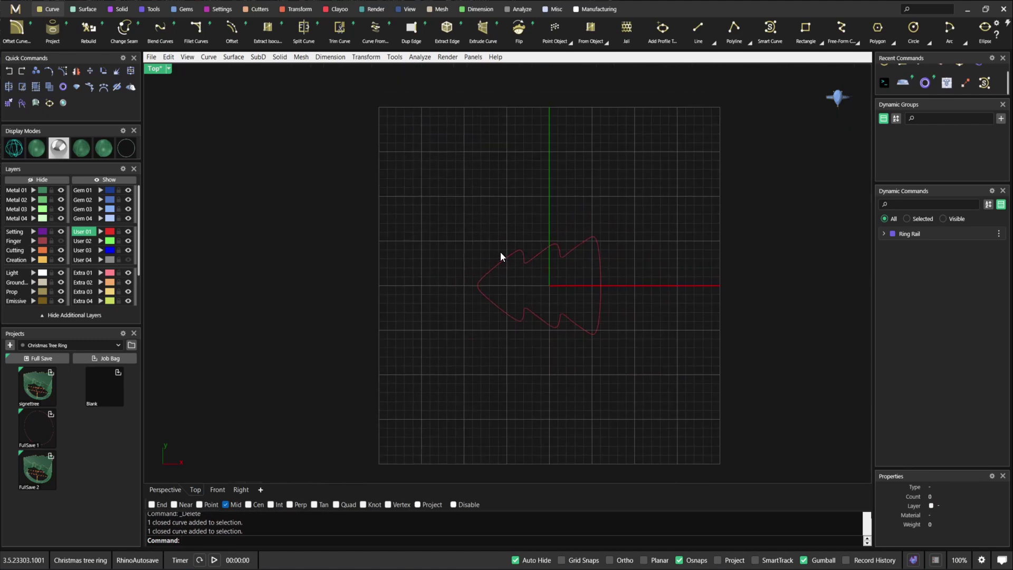
{"action": "left_click", "coordinate": [510, 262]}
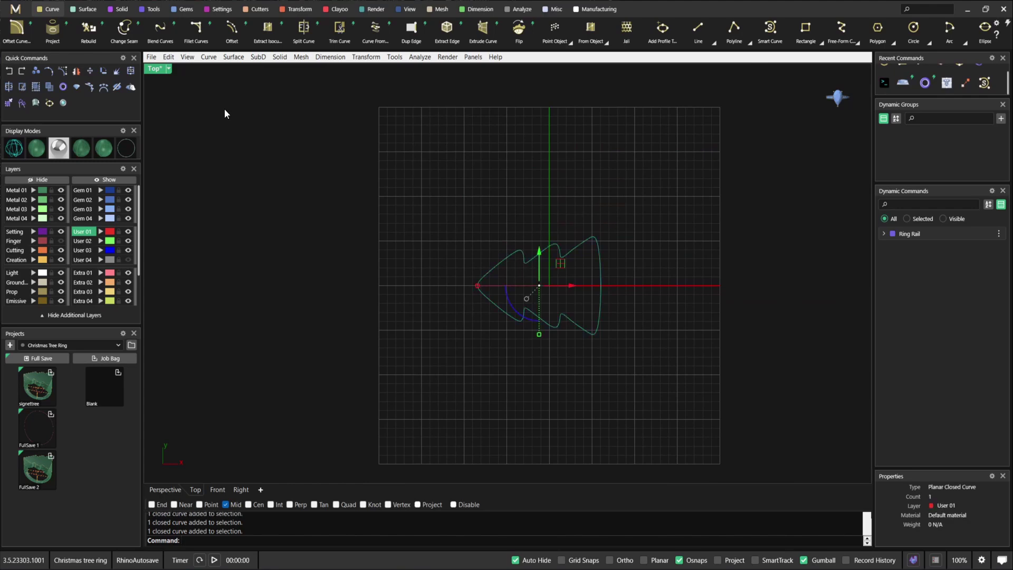
{"action": "key", "text": "Escape"}
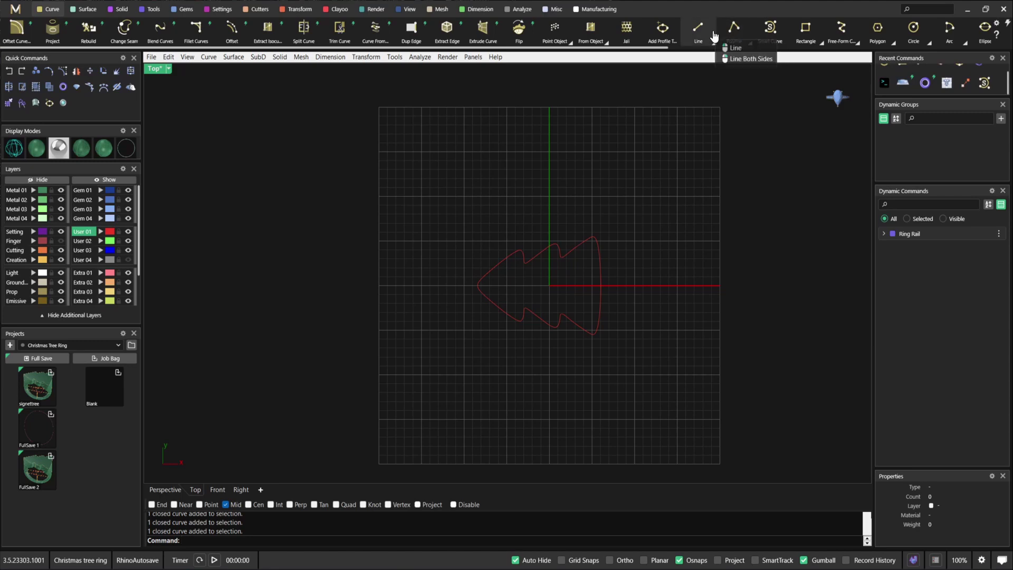
Step: Enable the Quad snap and draw two vertical guide lines, upward from the outline's tip and downward from the middle of its base edge
{"action": "left_click", "coordinate": [698, 29]}
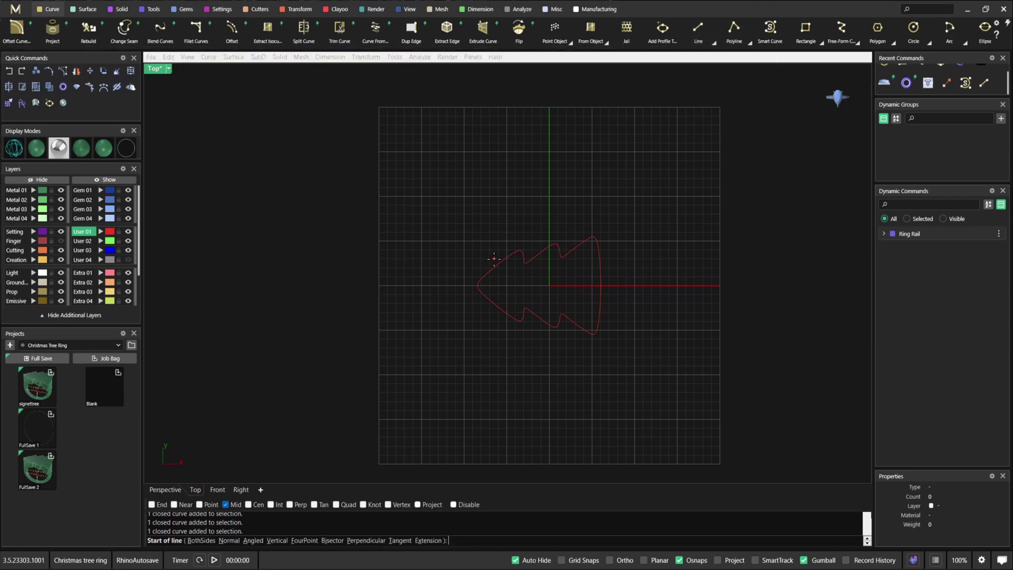
{"action": "left_click", "coordinate": [336, 504]}
{"action": "left_click", "coordinate": [477, 285]}
{"action": "left_click", "coordinate": [489, 216], "text": "shift"}
{"action": "right_click", "coordinate": [534, 247]}
{"action": "left_click", "coordinate": [607, 285]}
{"action": "left_click", "coordinate": [591, 390], "text": "shift"}
Step: Draw two horizontal guide lines from the outline's widest points, the upper one toward the tip and the lower one past the base
{"action": "key", "text": "Return"}
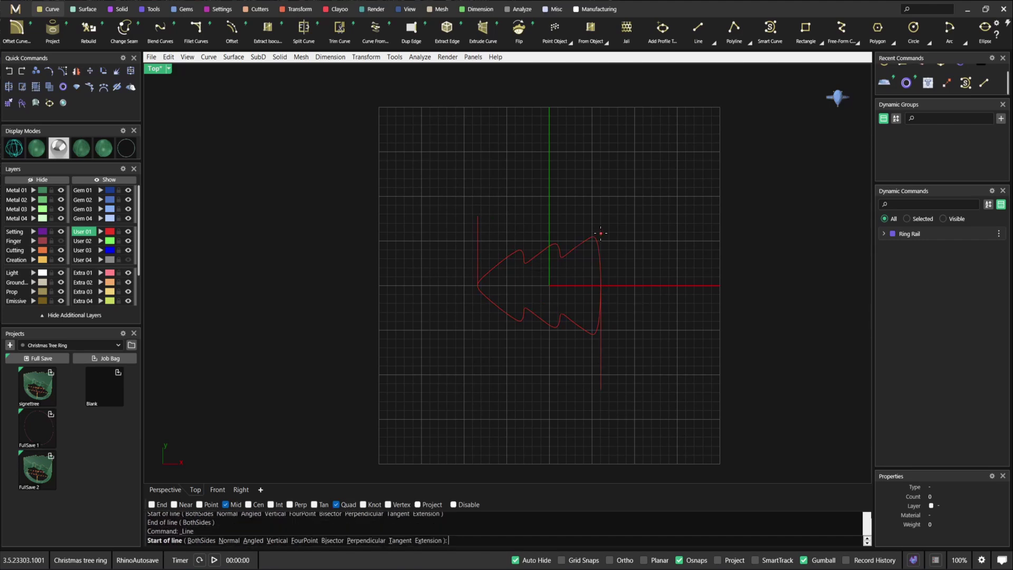
{"action": "left_click", "coordinate": [594, 237]}
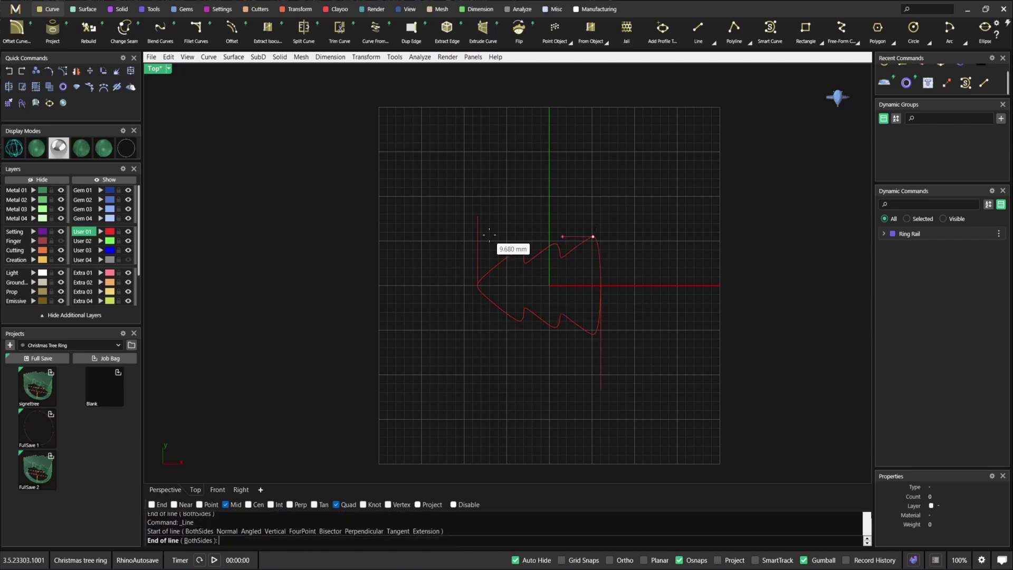
{"action": "left_click", "coordinate": [434, 236]}
{"action": "key", "text": "Return"}
{"action": "left_click", "coordinate": [593, 334]}
{"action": "left_click", "coordinate": [650, 334]}
{"action": "scroll", "coordinate": [616, 337], "scroll_direction": "up", "scroll_amount": 5}
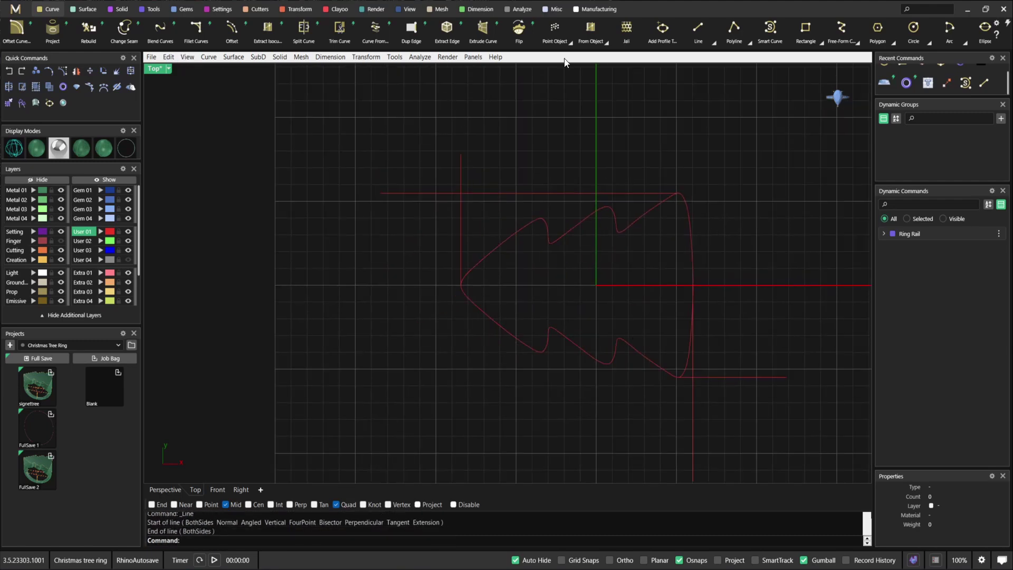
Step: Enable the Int snap and draw a diagonal line between the two guide-line intersections at opposite corners of the tree outline
{"action": "left_click", "coordinate": [698, 29]}
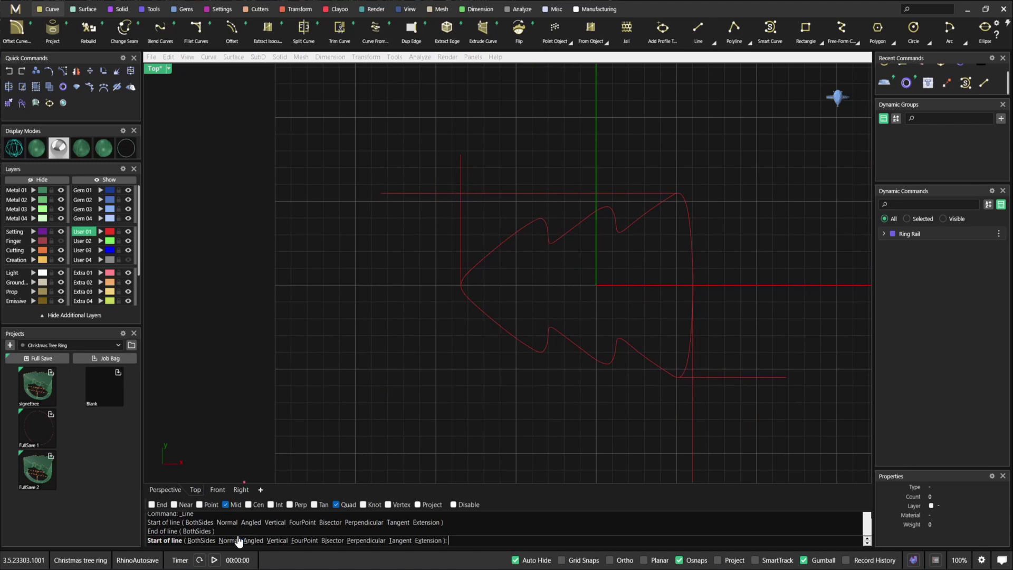
{"action": "left_click", "coordinate": [271, 504]}
{"action": "left_click", "coordinate": [463, 193]}
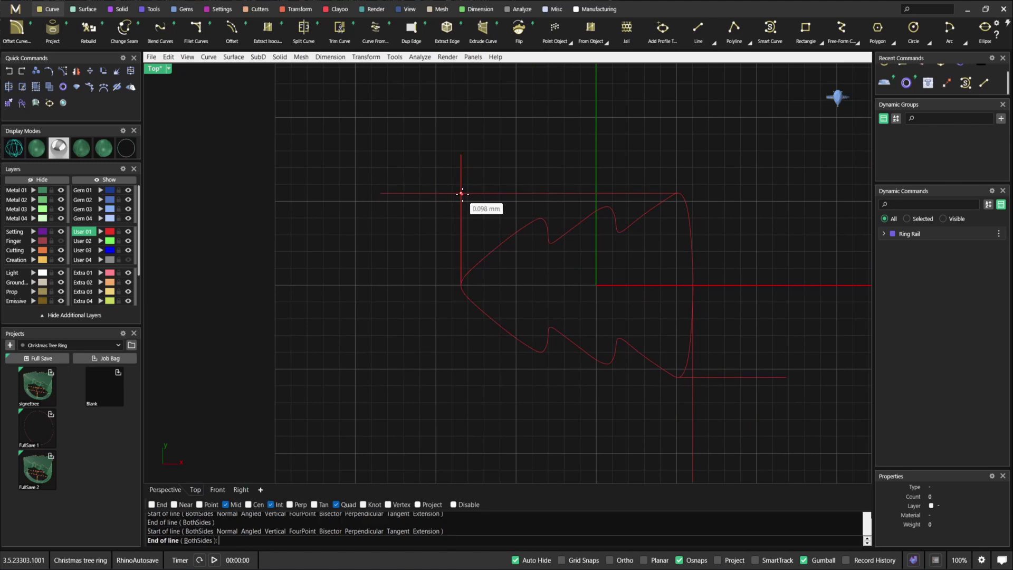
{"action": "left_click", "coordinate": [691, 378]}
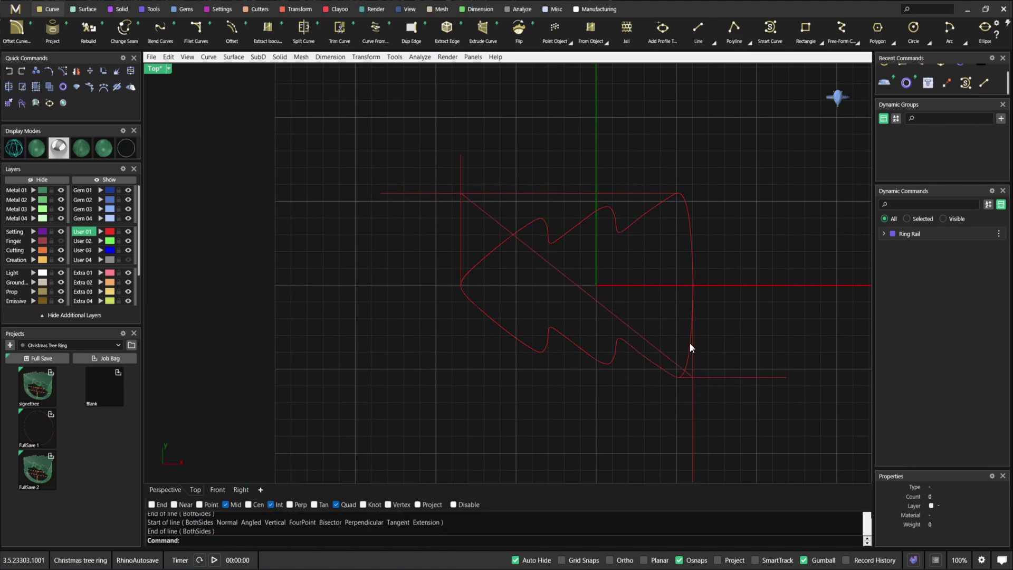
Step: Move the tree outline and all its guide lines from the diagonal's midpoint to the origin (0)
{"action": "scroll", "coordinate": [690, 344], "scroll_direction": "down", "scroll_amount": 3}
{"action": "left_click_drag", "start_coordinate": [483, 208], "coordinate": [778, 487]}
{"action": "left_click", "coordinate": [90, 71]}
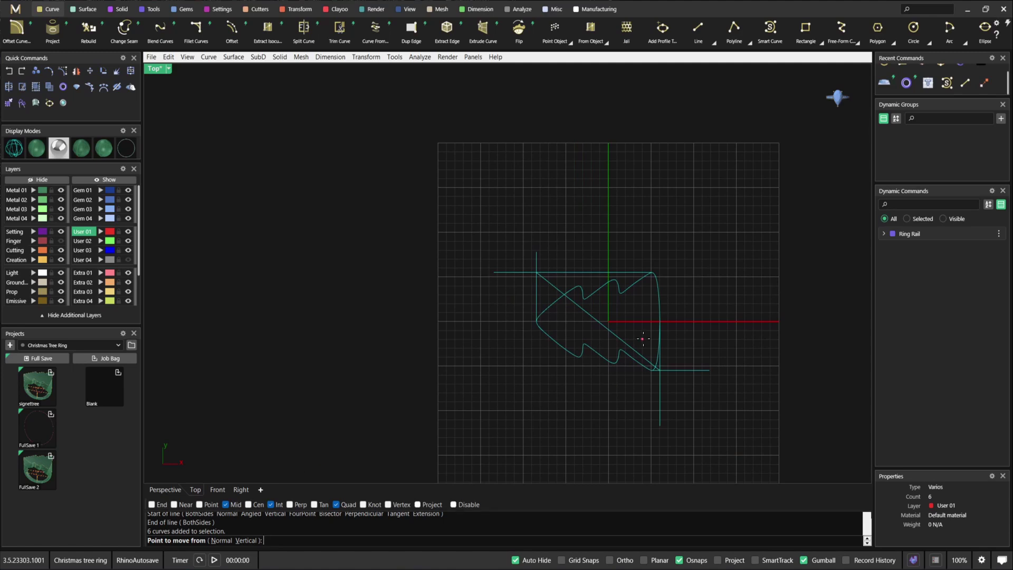
{"action": "left_click", "coordinate": [599, 321]}
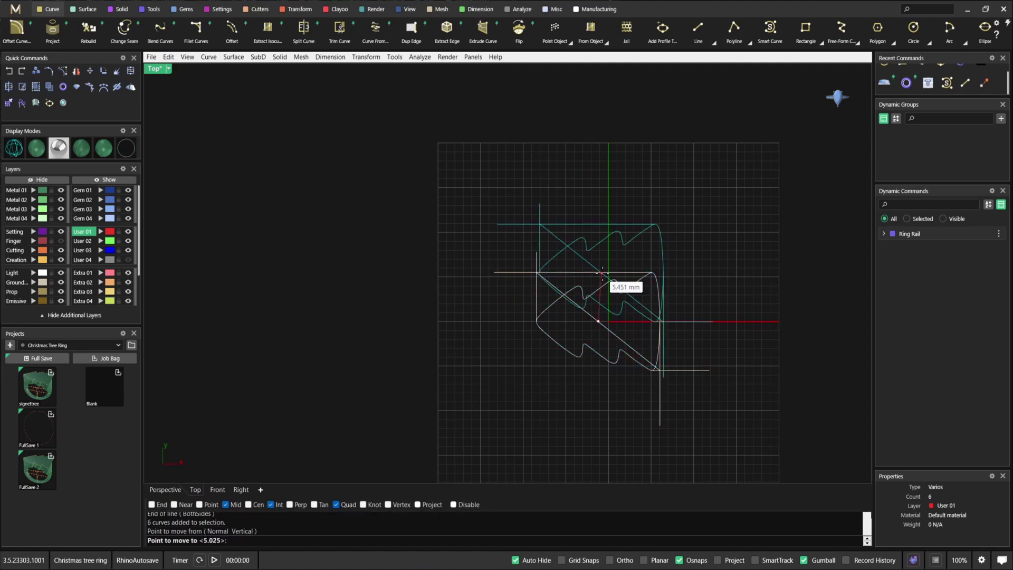
{"action": "type", "text": "0"}
{"action": "key", "text": "Return"}
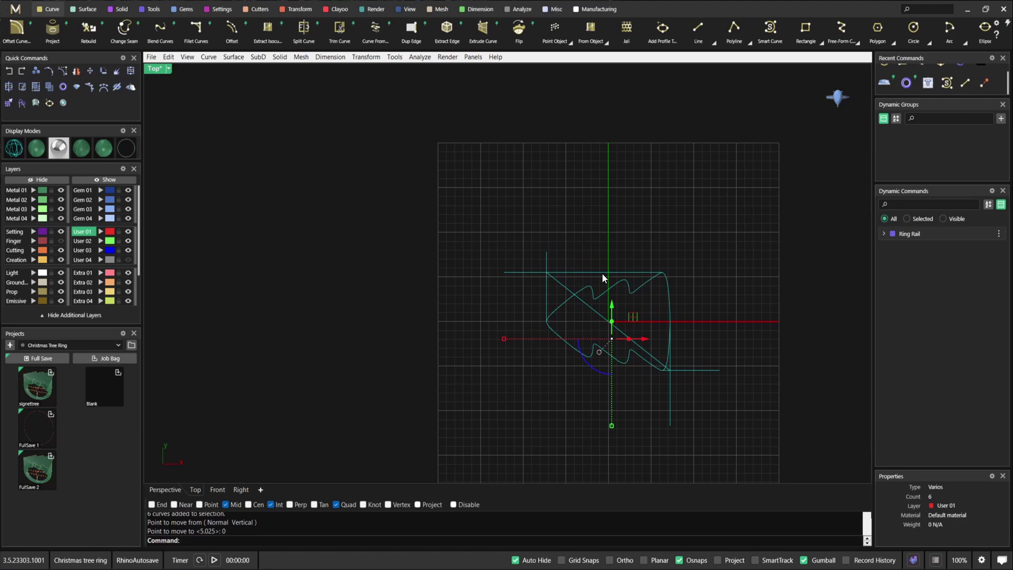
Step: Delete the diagonal and all the guide lines, keeping only the tree outline
{"action": "scroll", "coordinate": [559, 233], "scroll_direction": "up", "scroll_amount": 3}
{"action": "left_click", "coordinate": [587, 321]}
{"action": "key", "text": "Delete"}
{"action": "left_click_drag", "start_coordinate": [484, 201], "coordinate": [404, 165]}
{"action": "key", "text": "Delete"}
Step: Save the closed tree outline to the profile library as a SignetTop profile named christmas
{"action": "left_click_drag", "start_coordinate": [640, 331], "coordinate": [642, 331]}
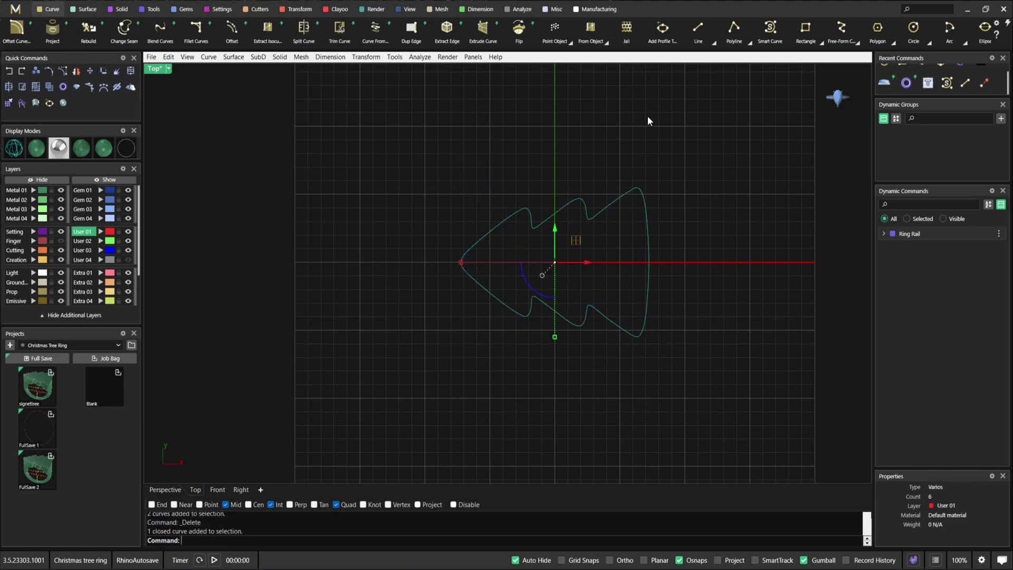
{"action": "left_click", "coordinate": [663, 28]}
{"action": "left_click", "coordinate": [222, 540]}
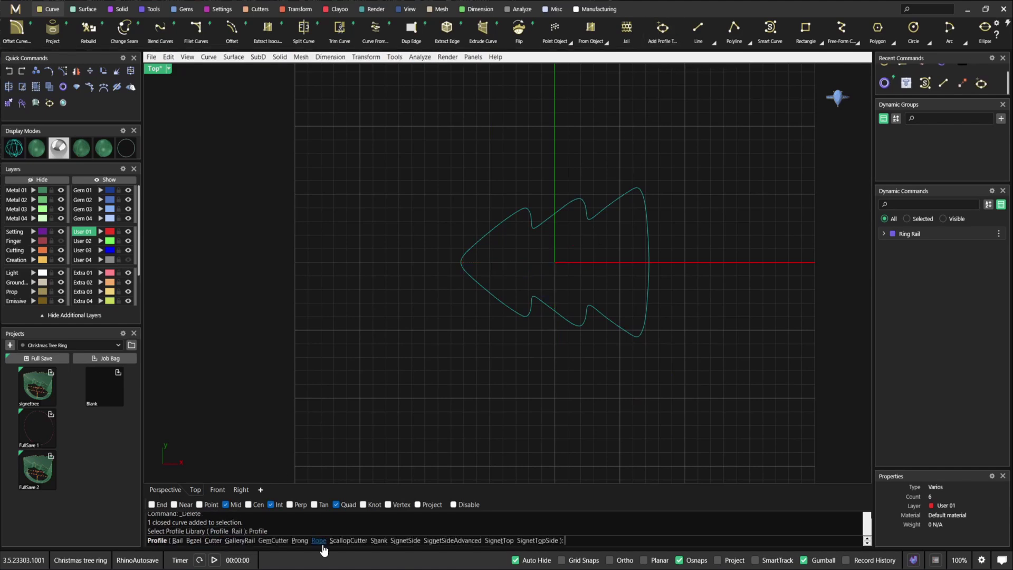
{"action": "left_click", "coordinate": [499, 540]}
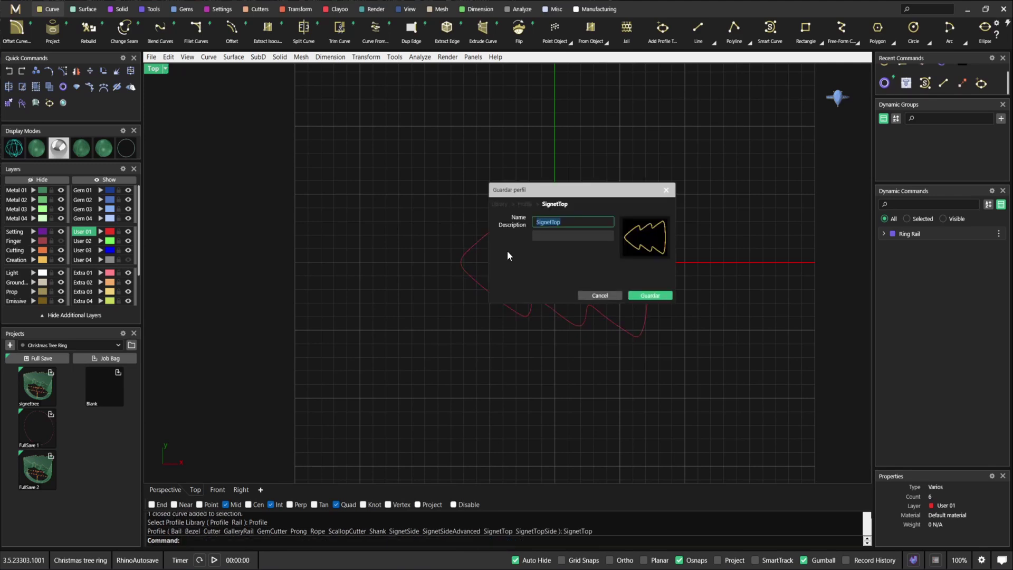
{"action": "type", "text": "Chi"}
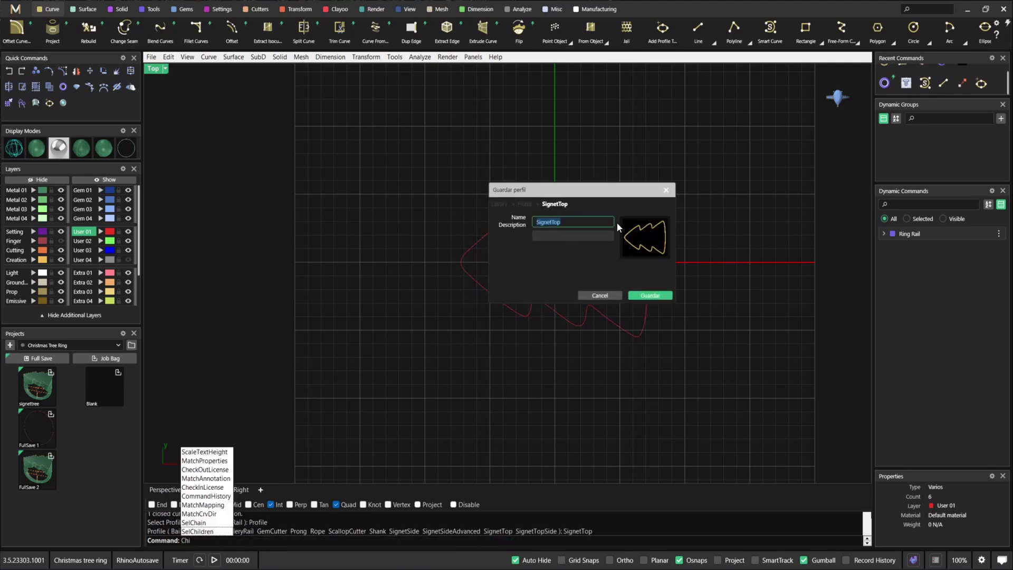
{"action": "left_click", "coordinate": [603, 224]}
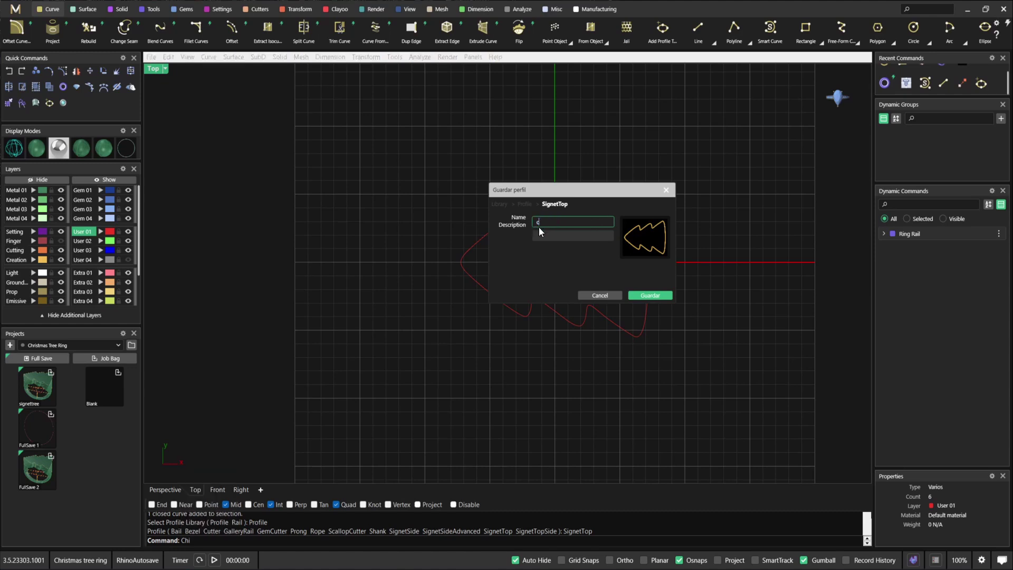
{"action": "type", "text": "christmas"}
{"action": "left_click", "coordinate": [661, 297]}
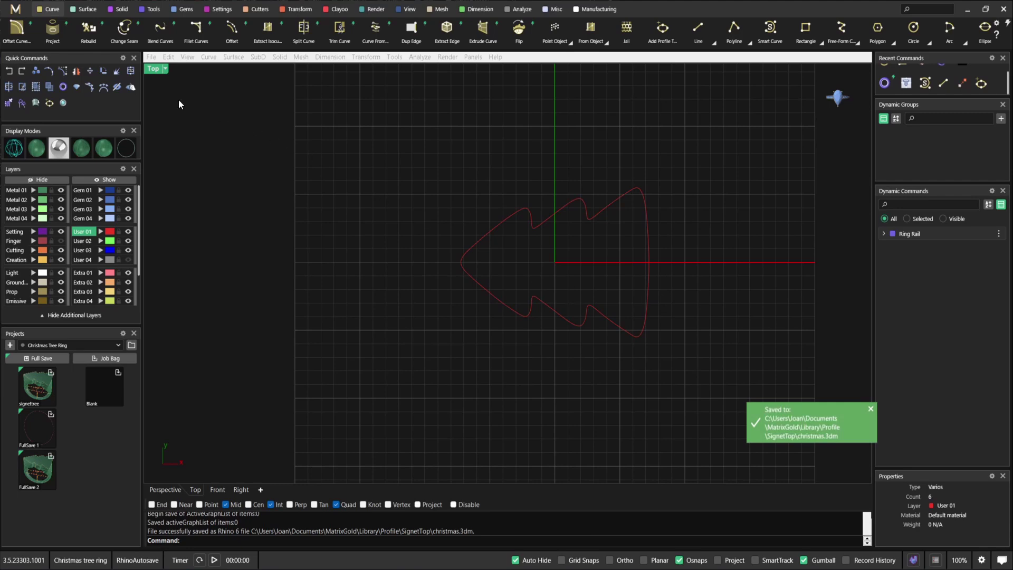
Step: Switch from the Top view to a maximized Perspective view and delete the tree outline from the scene
{"action": "double_click", "coordinate": [154, 69]}
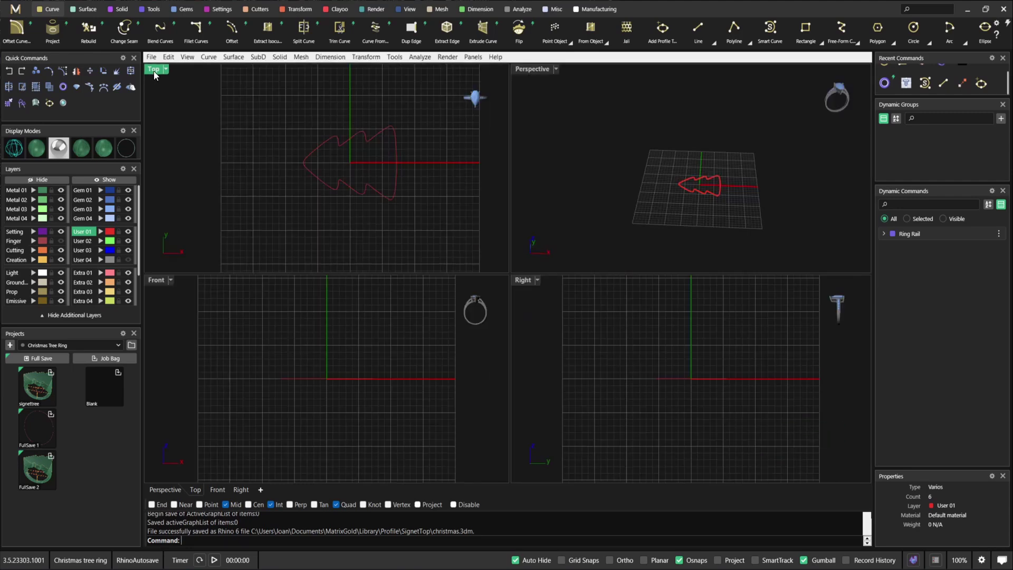
{"action": "double_click", "coordinate": [534, 68]}
{"action": "left_click_drag", "start_coordinate": [383, 205], "coordinate": [616, 404]}
{"action": "key", "text": "Delete"}
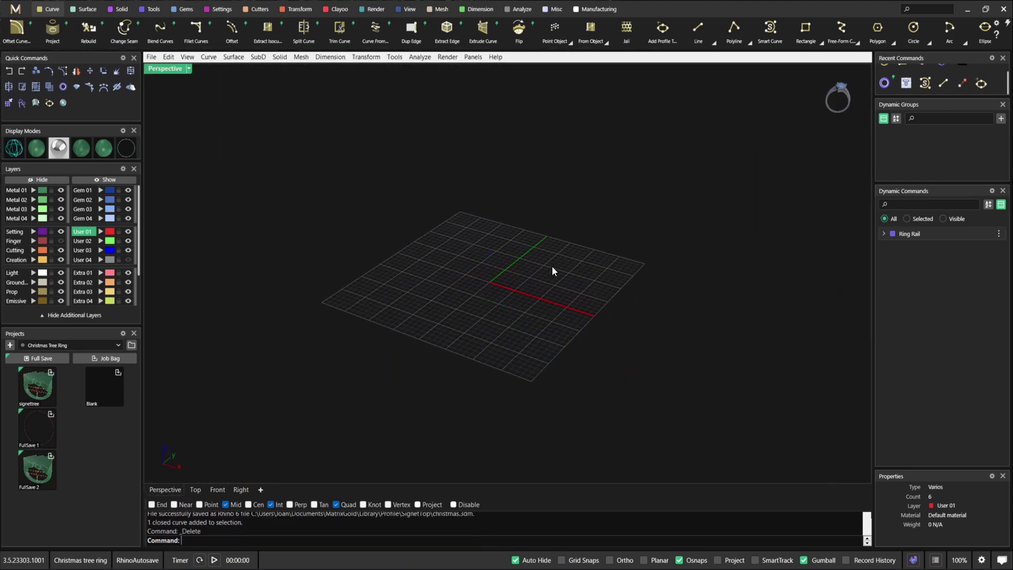
Step: Create a Ring Rail with US finger size 7
{"action": "left_click", "coordinate": [62, 88]}
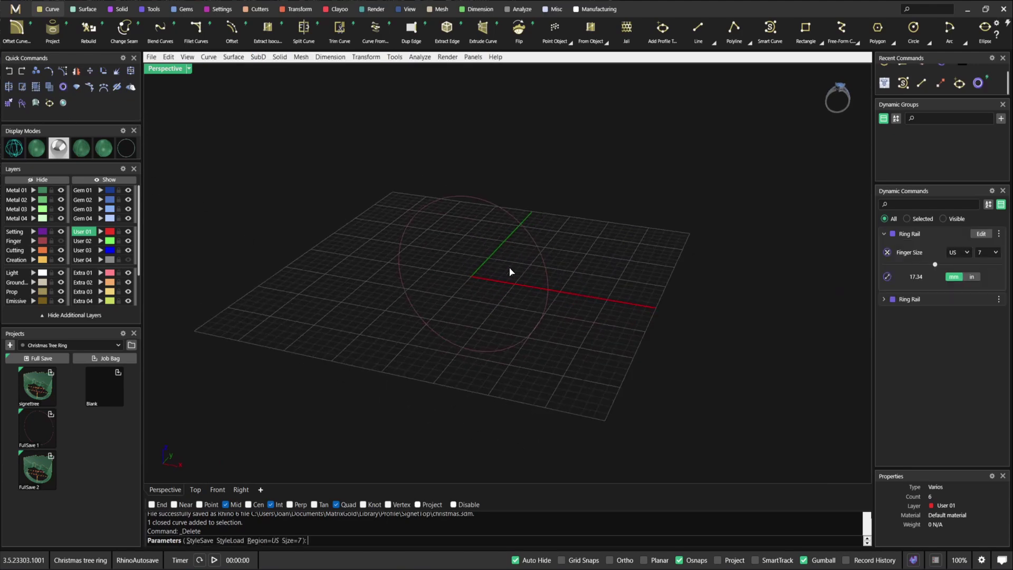
{"action": "key", "text": "Escape"}
{"action": "scroll", "coordinate": [484, 274], "scroll_direction": "down", "scroll_amount": 2}
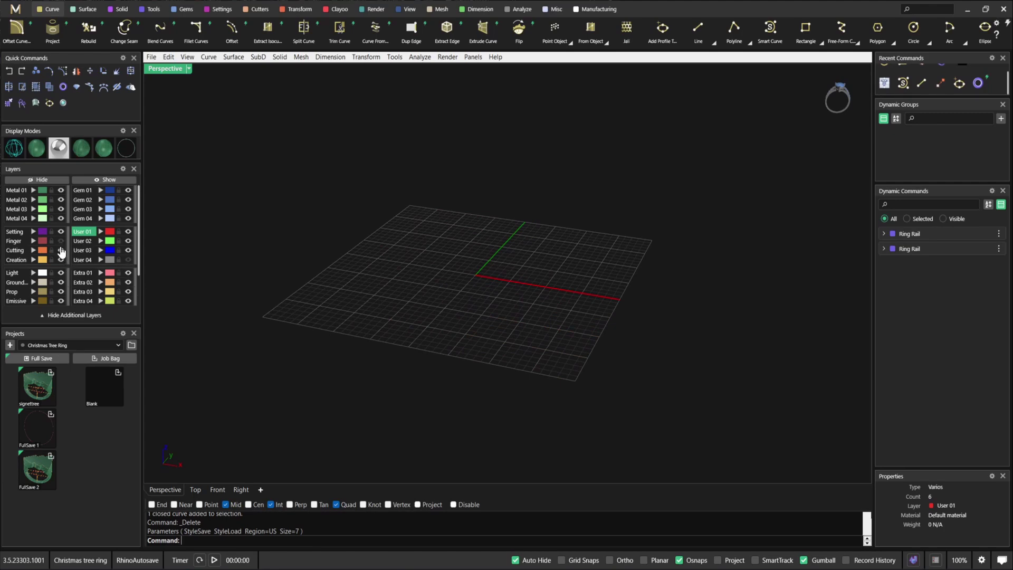
Step: Show the Finger layer and delete the duplicate ring rail so that only one remains
{"action": "left_click", "coordinate": [60, 243]}
{"action": "left_click", "coordinate": [451, 217]}
{"action": "left_click", "coordinate": [472, 244]}
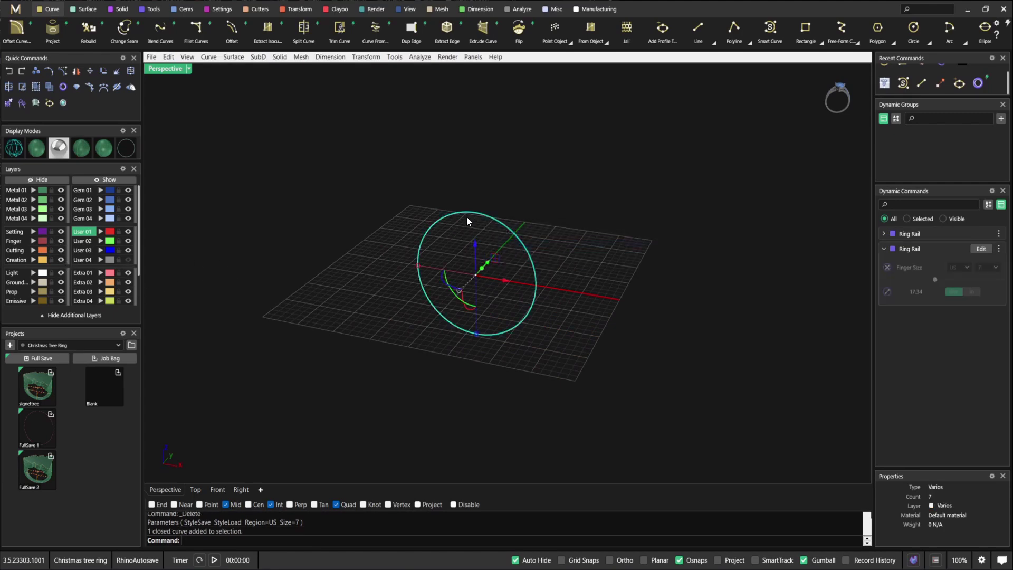
Step: Start an advanced signet ring on the selected ring rail and dismiss the open context menu
{"action": "right_click", "coordinate": [465, 215]}
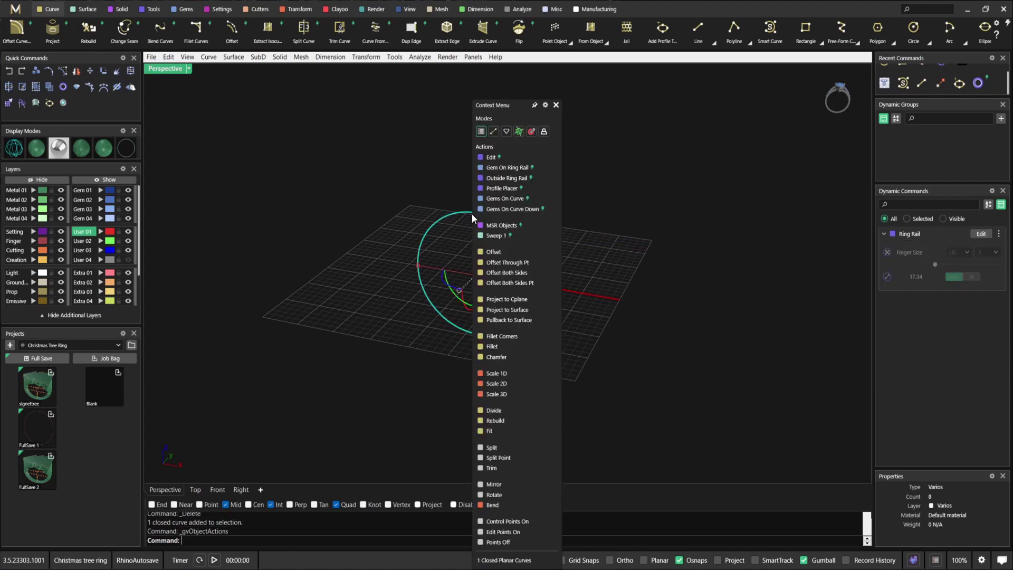
{"action": "left_click_drag", "start_coordinate": [427, 161], "coordinate": [414, 246]}
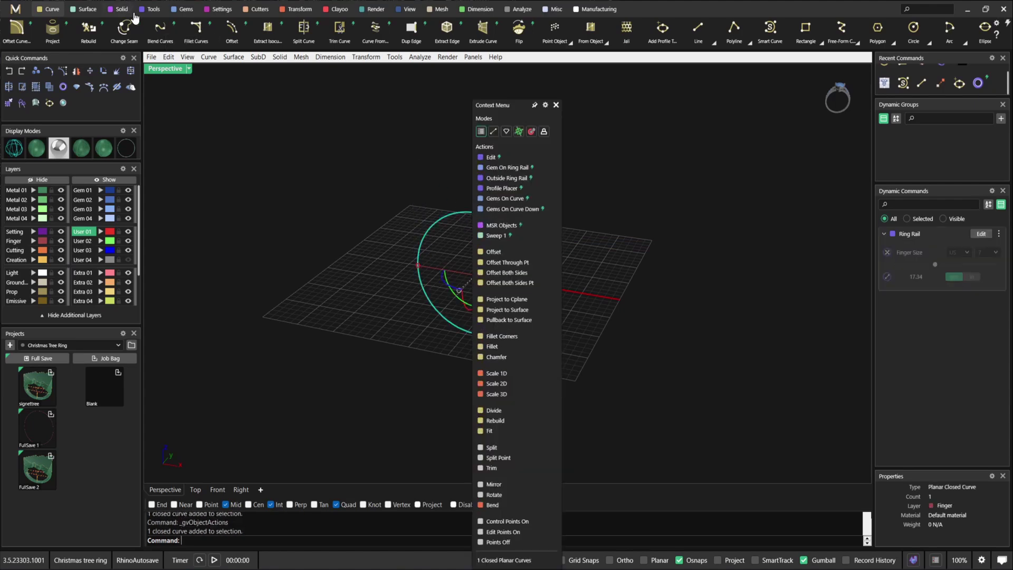
{"action": "left_click", "coordinate": [153, 9]}
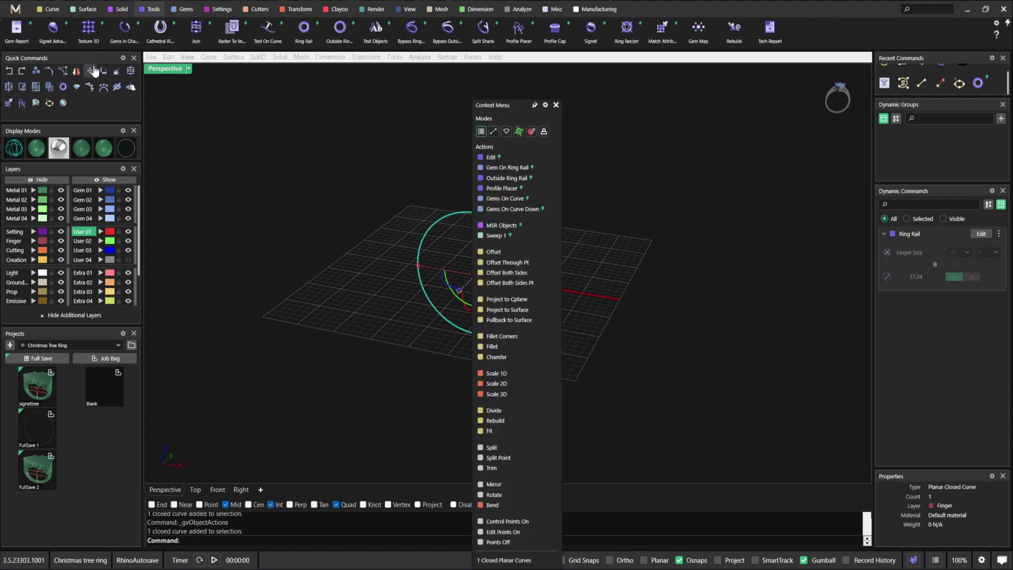
{"action": "left_click", "coordinate": [53, 29]}
{"action": "left_click", "coordinate": [556, 105]}
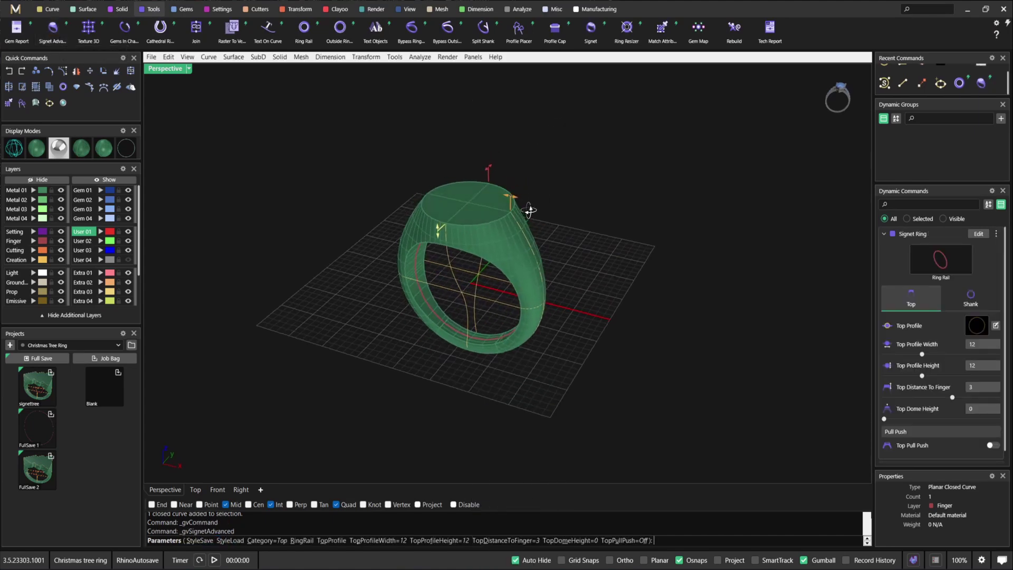
Step: Set the signet's top profile to the xmas tree profile from the SignetTop library
{"action": "left_click", "coordinate": [976, 328]}
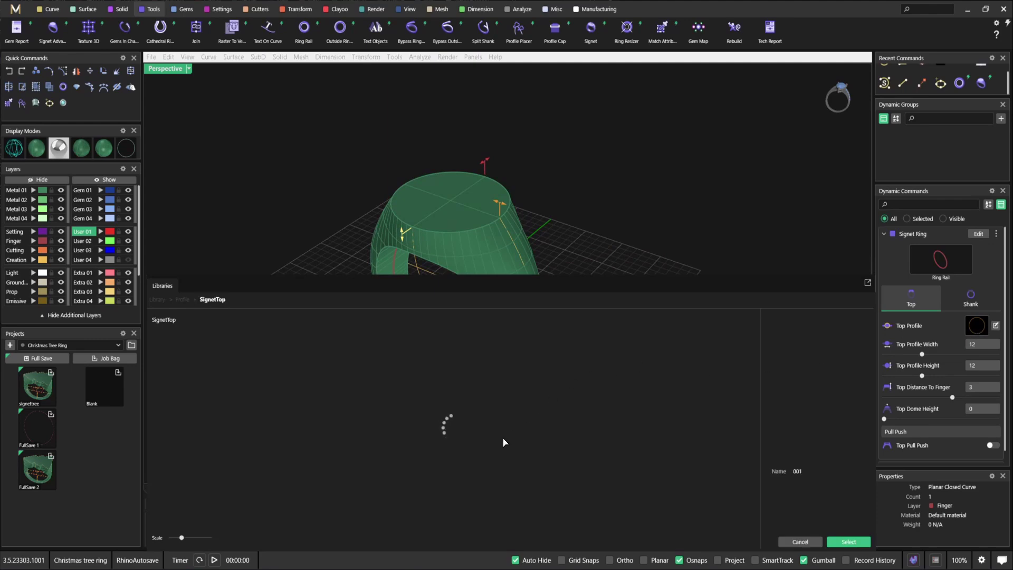
{"action": "scroll", "coordinate": [542, 496], "scroll_direction": "down", "scroll_amount": 5}
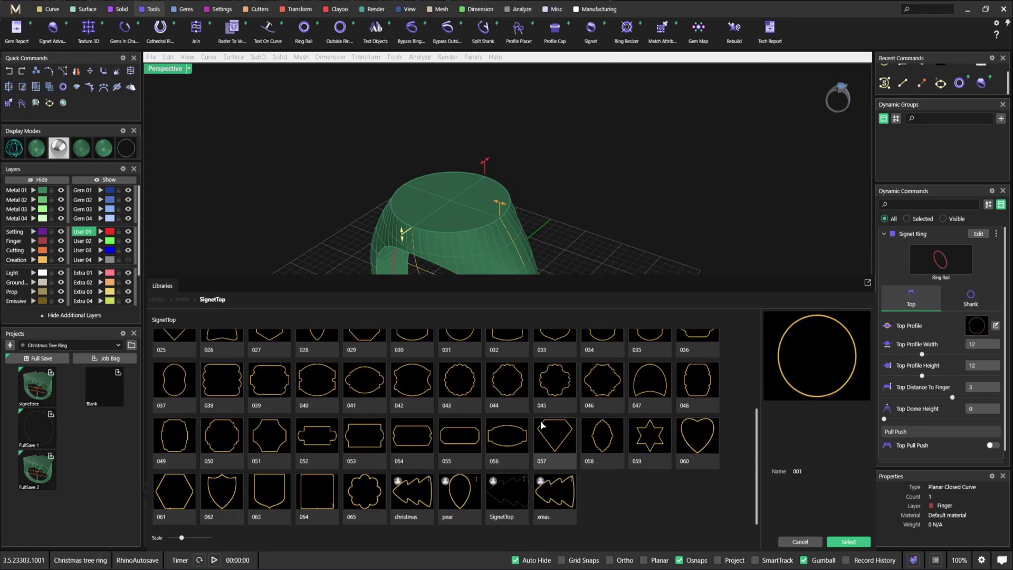
{"action": "left_click", "coordinate": [562, 498]}
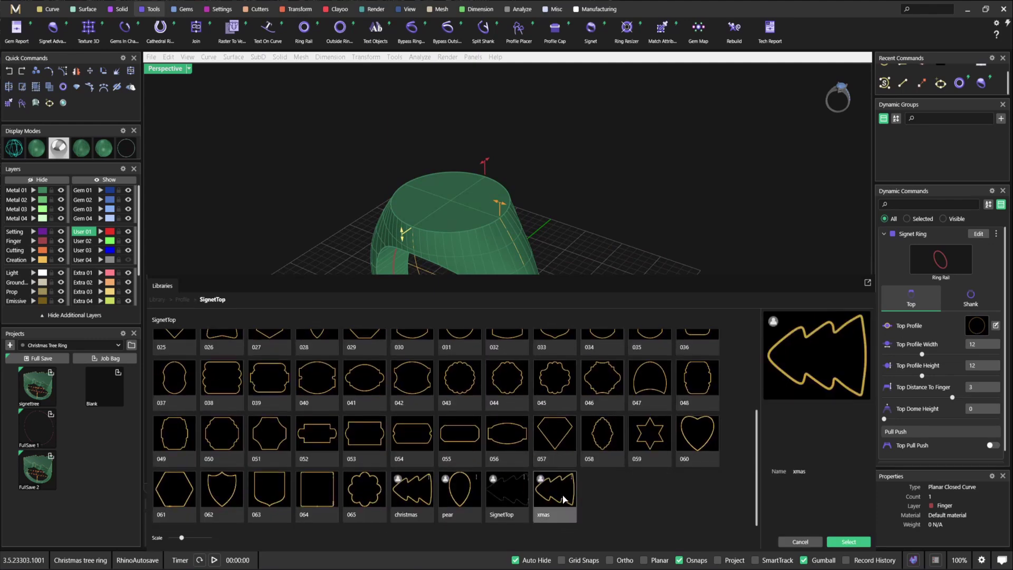
{"action": "left_click", "coordinate": [849, 542]}
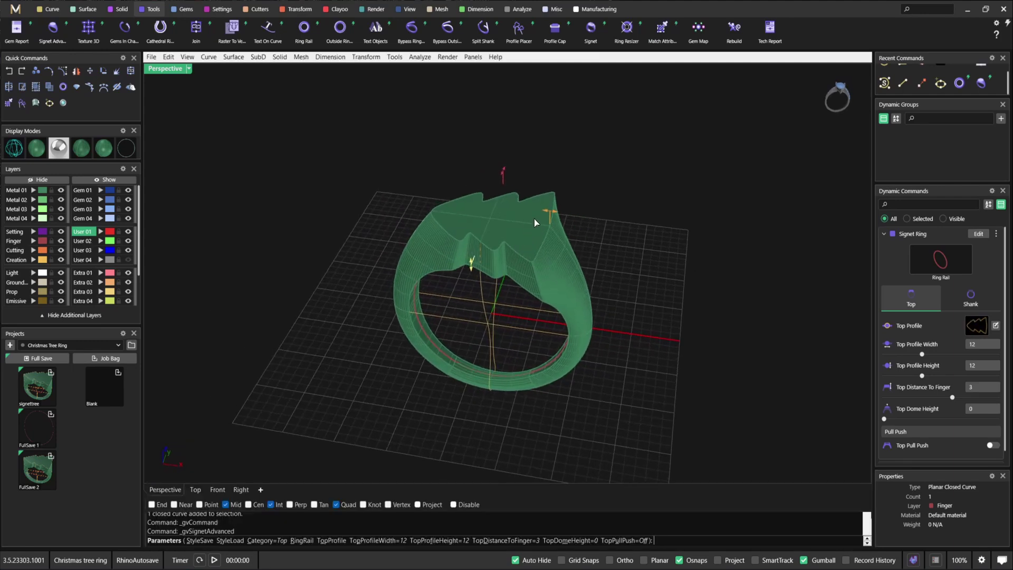
Step: Set the signet's top profile width to 17.5 and its top profile height to 16.2 mm
{"action": "left_click_drag", "start_coordinate": [588, 222], "coordinate": [611, 227]}
{"action": "right_click_drag", "start_coordinate": [559, 224], "coordinate": [442, 171]}
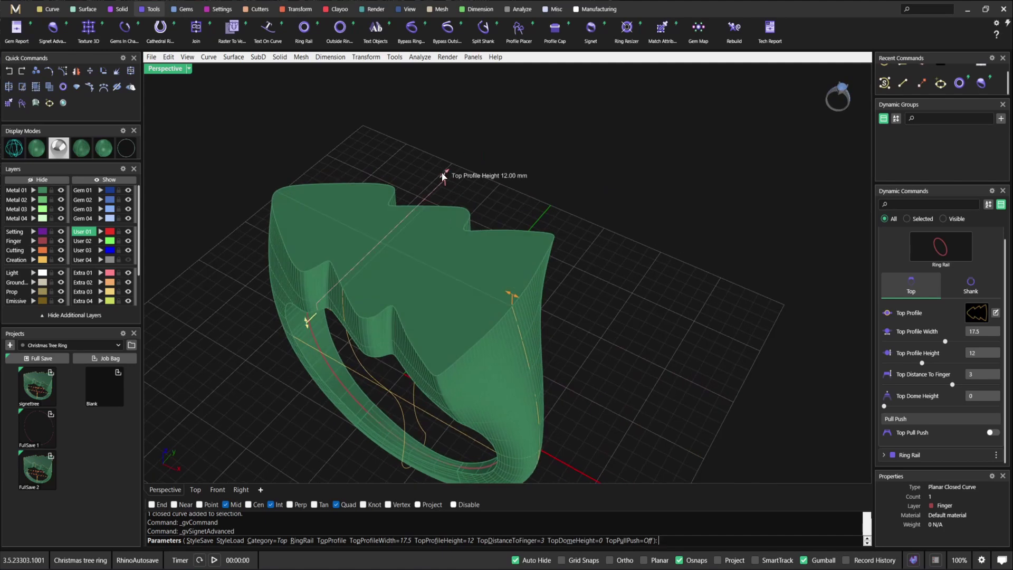
{"action": "left_click_drag", "start_coordinate": [460, 167], "coordinate": [475, 161]}
Step: Turn on Top Pull Push to recess the signet's tree-shaped top inside a raised rim
{"action": "scroll", "coordinate": [482, 265], "scroll_direction": "down", "scroll_amount": 4}
{"action": "right_click_drag", "start_coordinate": [482, 265], "coordinate": [822, 391]}
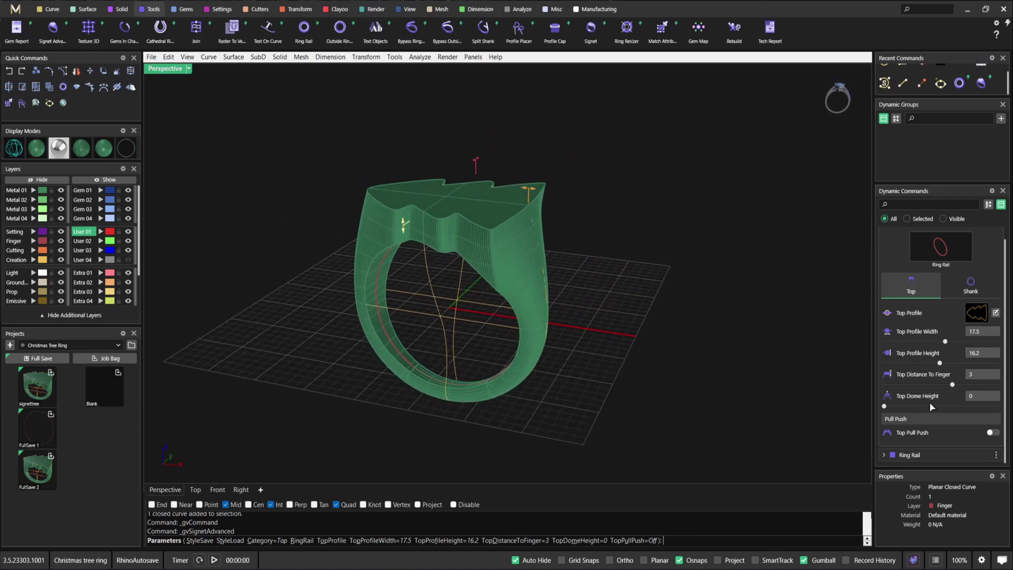
{"action": "right_click_drag", "start_coordinate": [484, 315], "coordinate": [414, 292]}
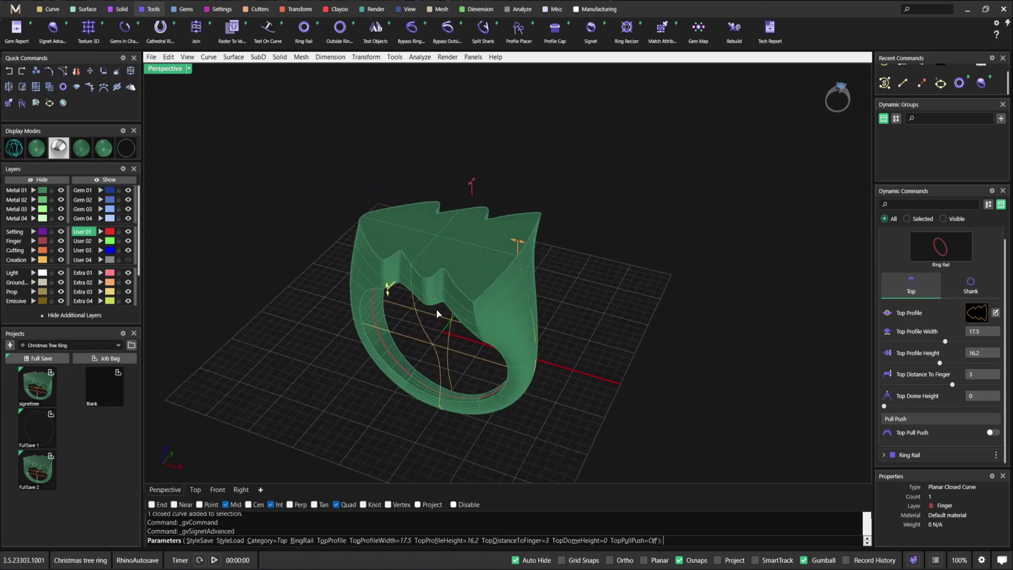
{"action": "scroll", "coordinate": [391, 263], "scroll_direction": "up", "scroll_amount": 4}
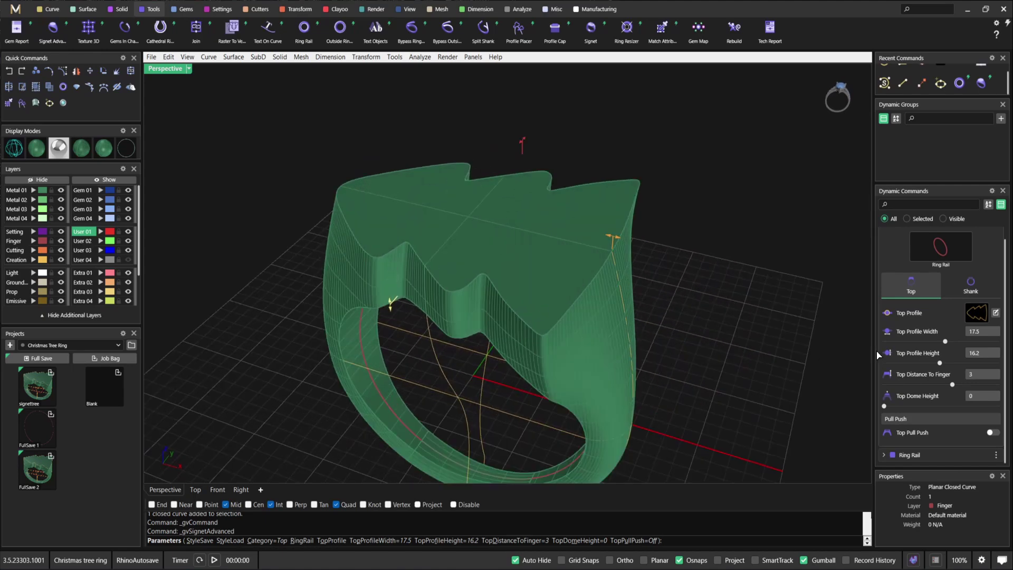
{"action": "left_click", "coordinate": [991, 433]}
{"action": "right_click_drag", "start_coordinate": [544, 267], "coordinate": [529, 274]}
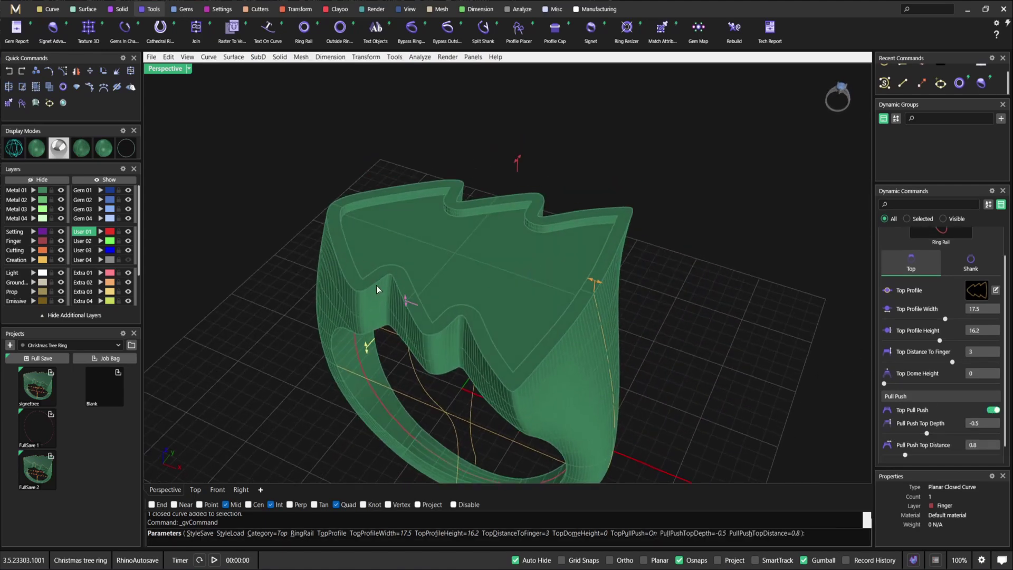
{"action": "scroll", "coordinate": [335, 199], "scroll_direction": "up", "scroll_amount": 3}
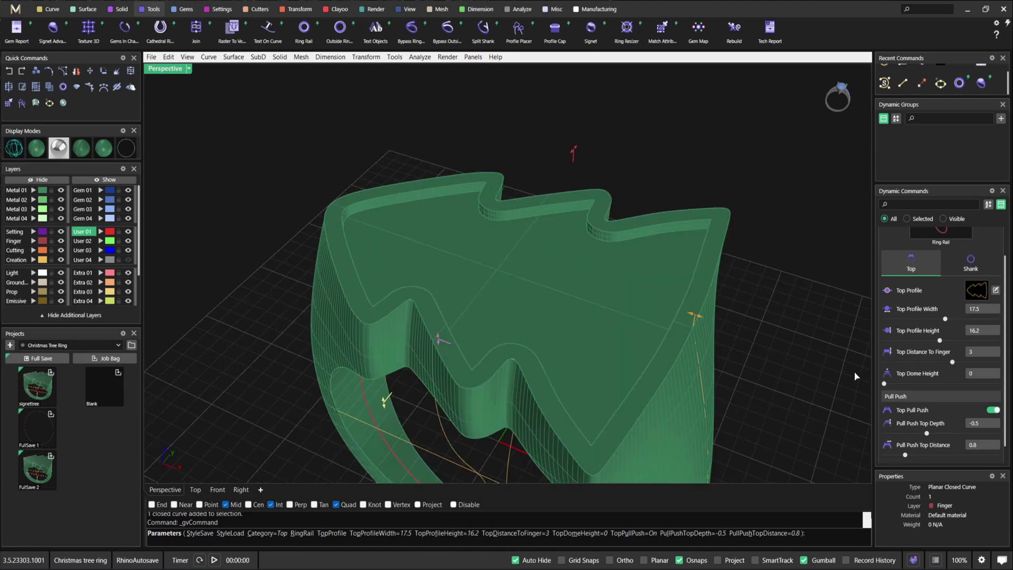
Step: Set the Pull Push Top Distance to 0.7 to narrow the rim around the tree top
{"action": "scroll", "coordinate": [611, 334], "scroll_direction": "down", "scroll_amount": 3}
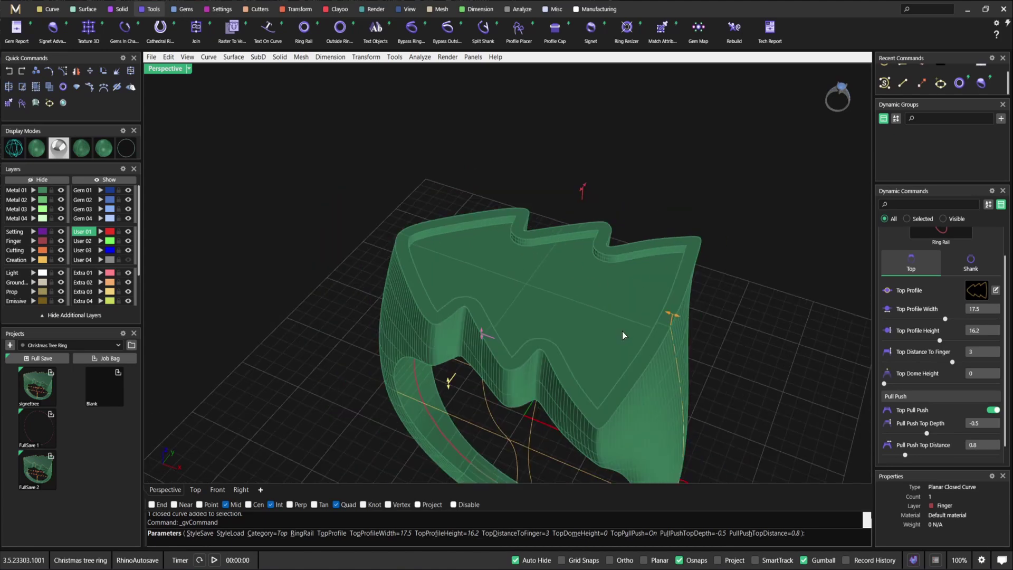
{"action": "right_click_drag", "start_coordinate": [642, 346], "coordinate": [660, 309]}
{"action": "left_click", "coordinate": [984, 449]}
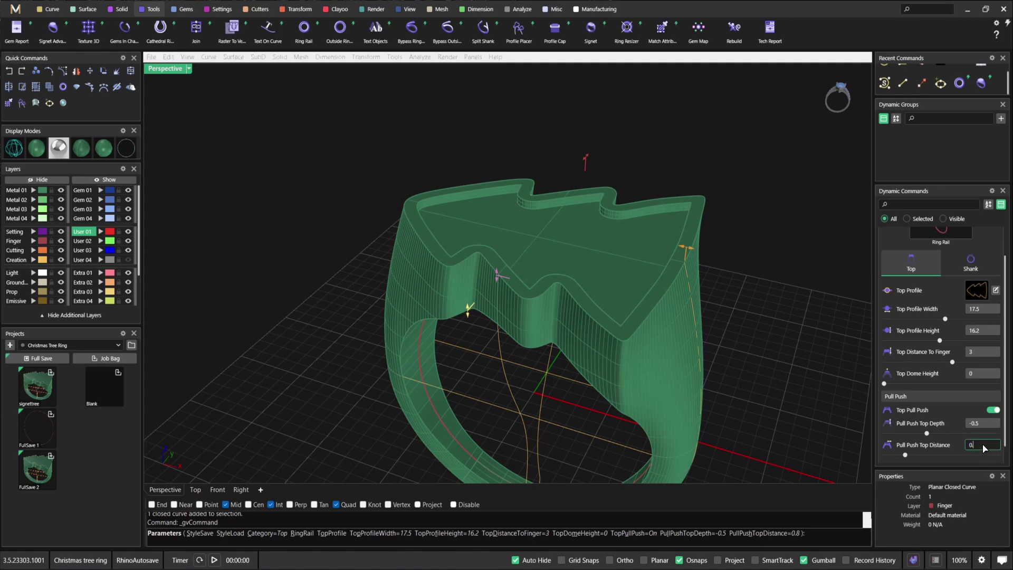
{"action": "type", "text": "0.7"}
{"action": "key", "text": "Return"}
{"action": "scroll", "coordinate": [984, 449], "scroll_direction": "down", "scroll_amount": 1}
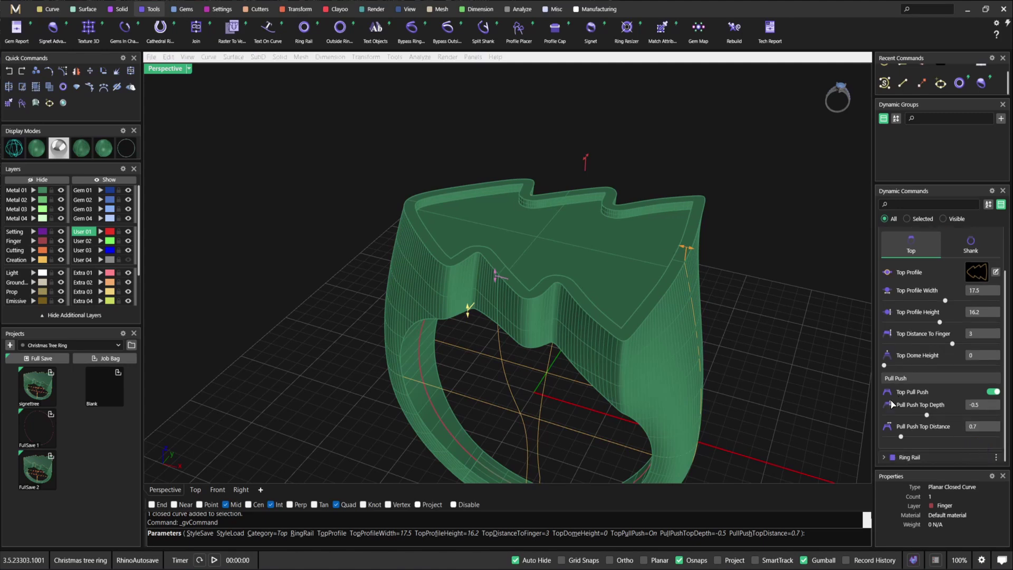
{"action": "scroll", "coordinate": [803, 321], "scroll_direction": "up", "scroll_amount": 5}
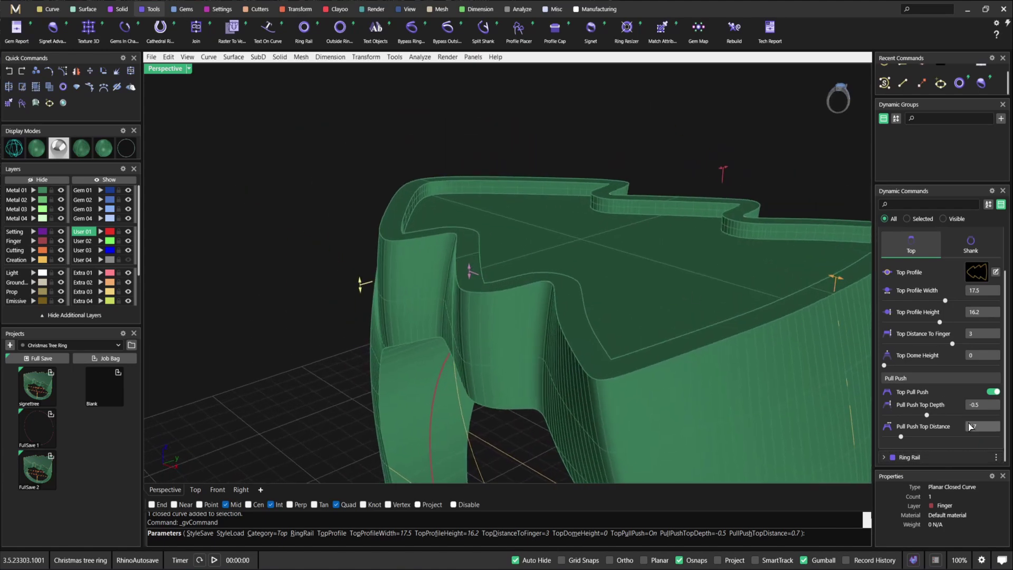
Step: Set the signet's Pull Push Top Depth to -0.4 for a slightly shallower recess and finish editing the signet
{"action": "left_click", "coordinate": [984, 407]}
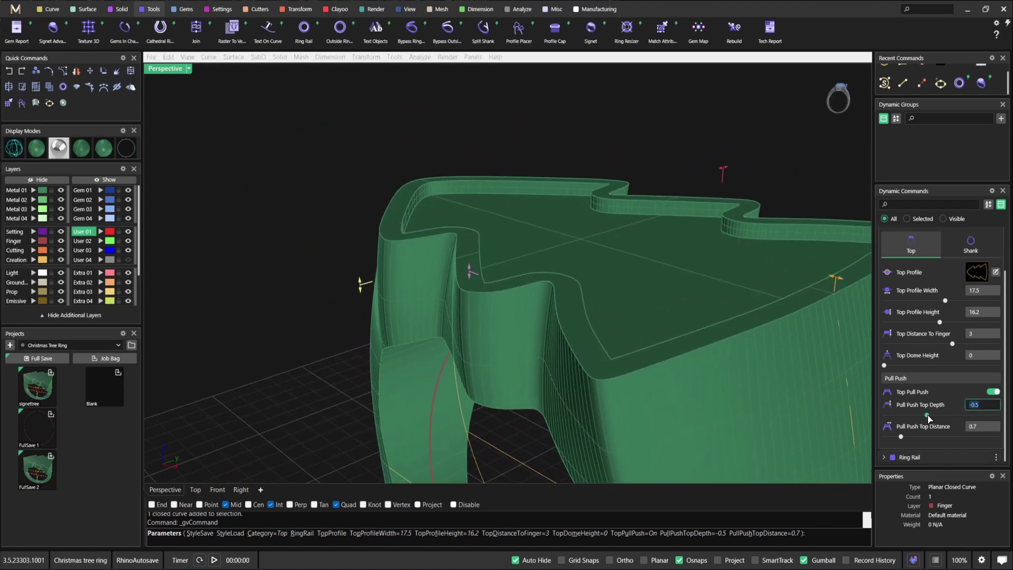
{"action": "left_click_drag", "start_coordinate": [928, 415], "coordinate": [932, 418]}
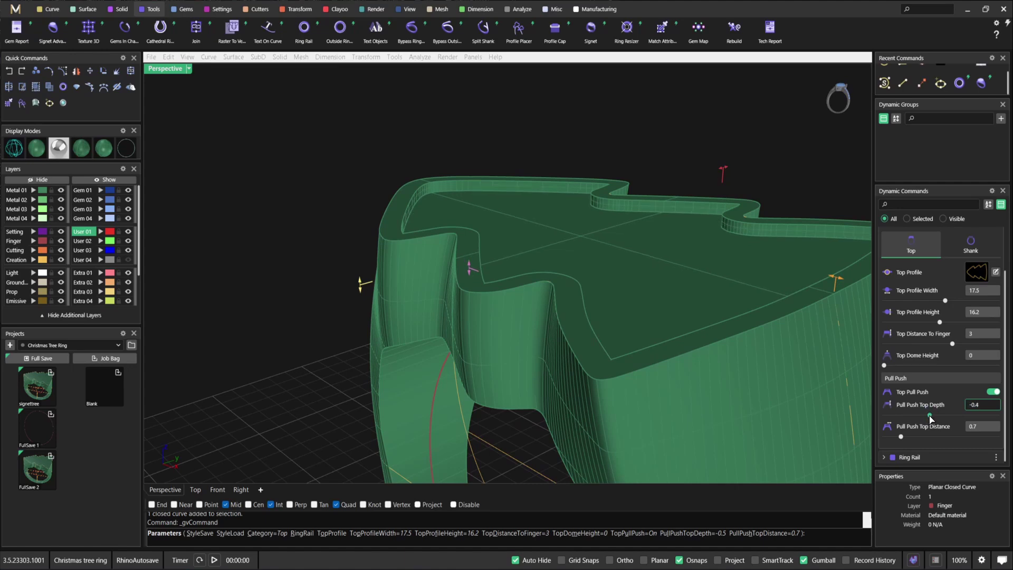
{"action": "scroll", "coordinate": [681, 212], "scroll_direction": "down", "scroll_amount": 6}
{"action": "right_click_drag", "start_coordinate": [634, 188], "coordinate": [595, 234]}
{"action": "right_click", "coordinate": [595, 234]}
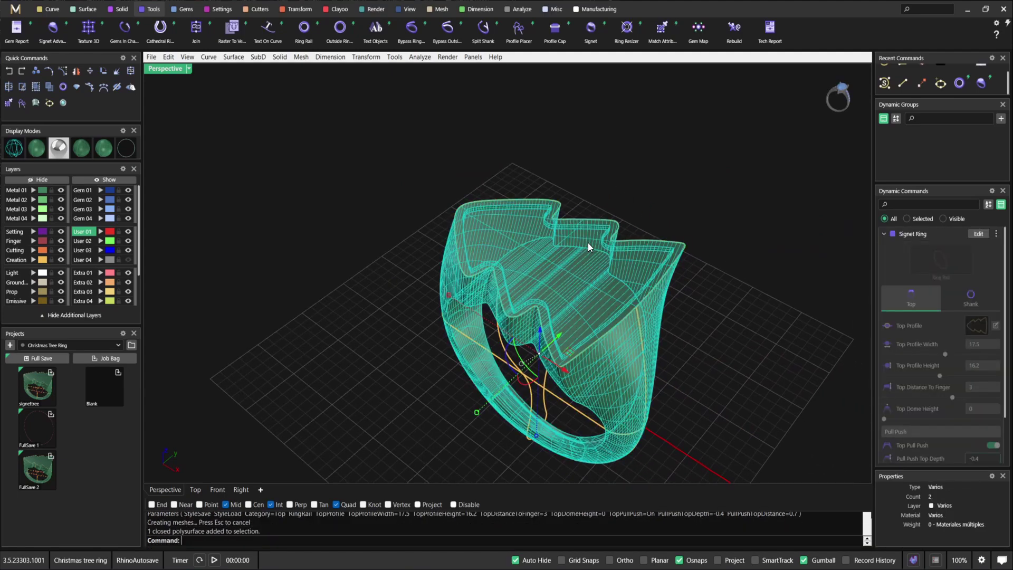
{"action": "left_click", "coordinate": [704, 271]}
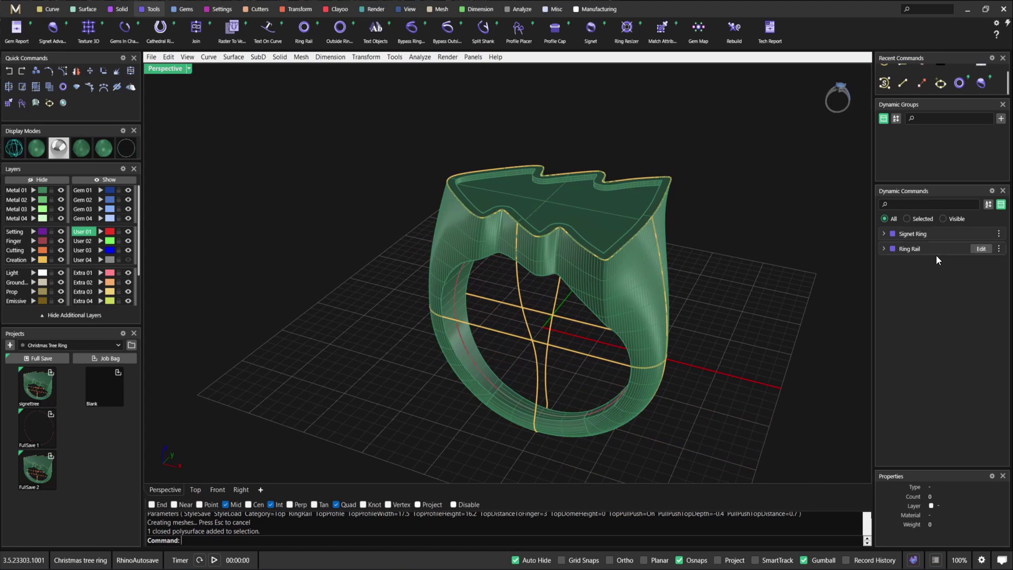
Step: Set the ring rail's finger size to US 4 3/4
{"action": "left_click", "coordinate": [983, 249]}
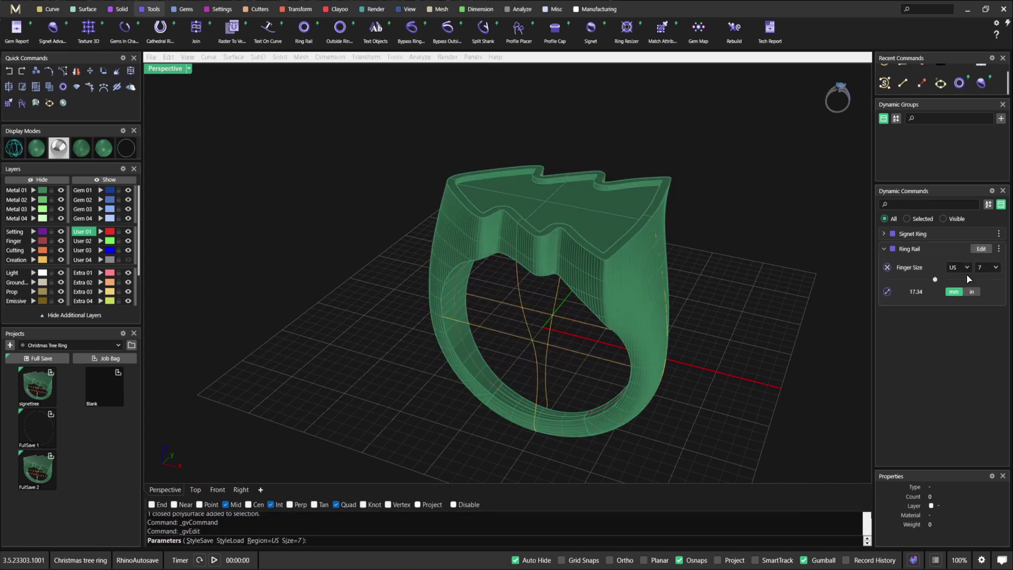
{"action": "left_click_drag", "start_coordinate": [921, 279], "coordinate": [919, 279]}
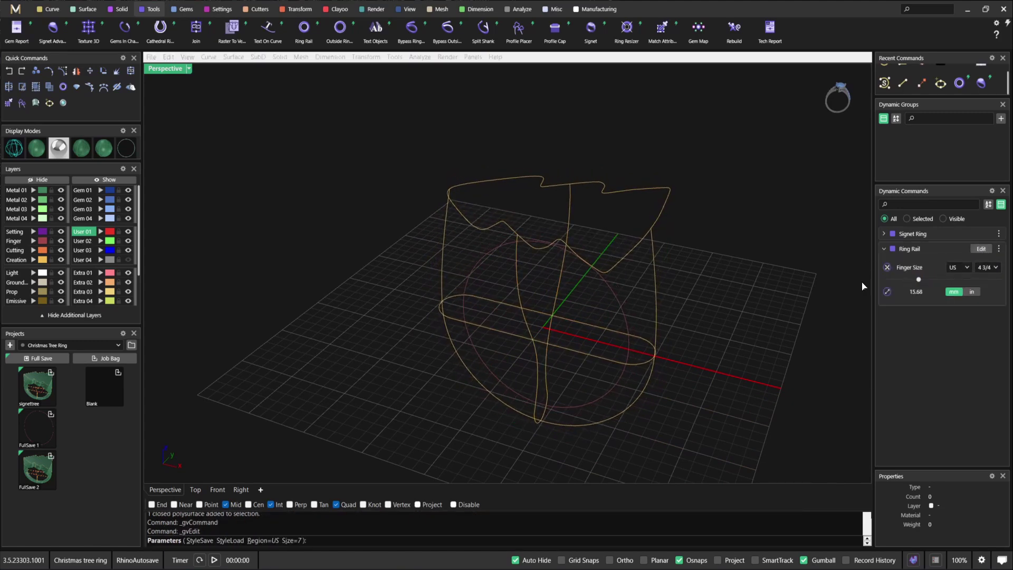
{"action": "right_click", "coordinate": [677, 238]}
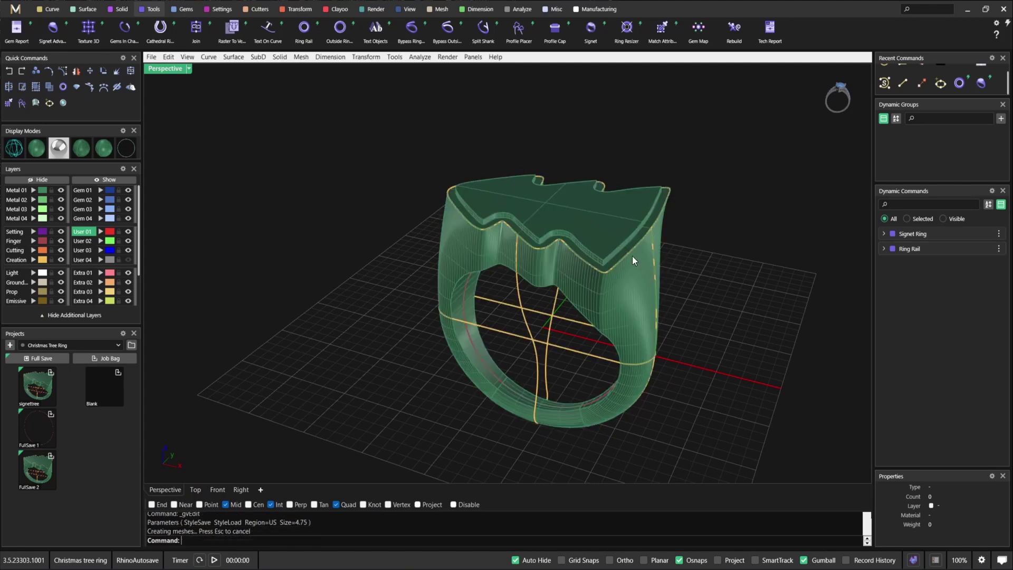
Step: Set the signet's Pull Push Top Depth to 0.3 so the tree face rises above the rim
{"action": "left_click", "coordinate": [610, 258]}
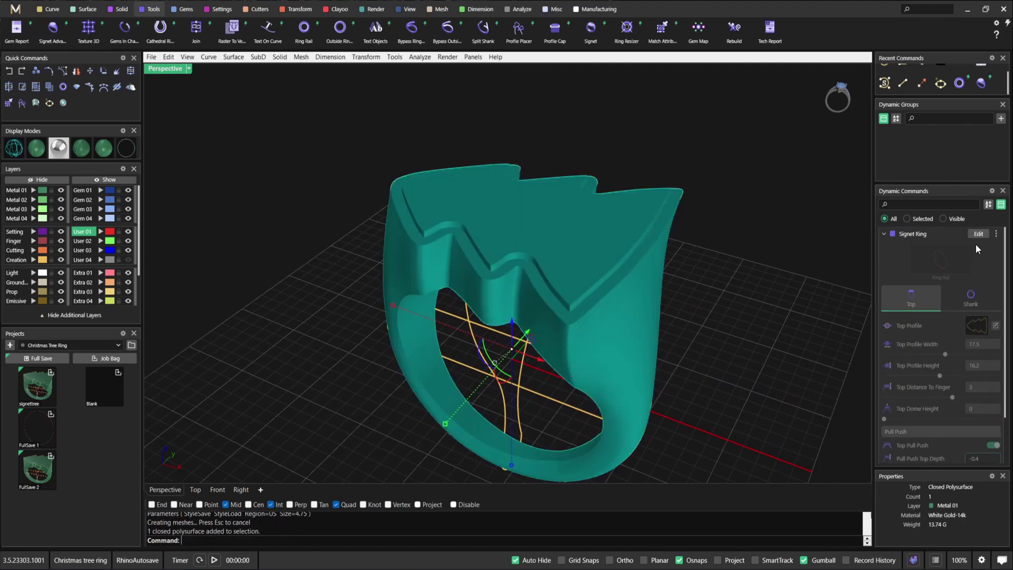
{"action": "left_click", "coordinate": [979, 234]}
{"action": "scroll", "coordinate": [951, 348], "scroll_direction": "down", "scroll_amount": 2}
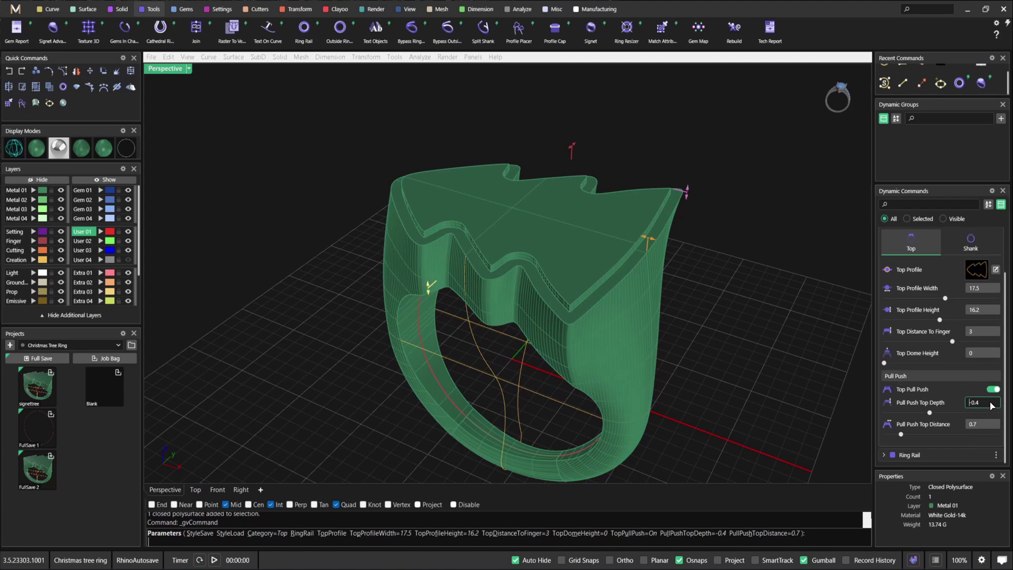
{"action": "left_click_drag", "start_coordinate": [933, 412], "coordinate": [950, 413]}
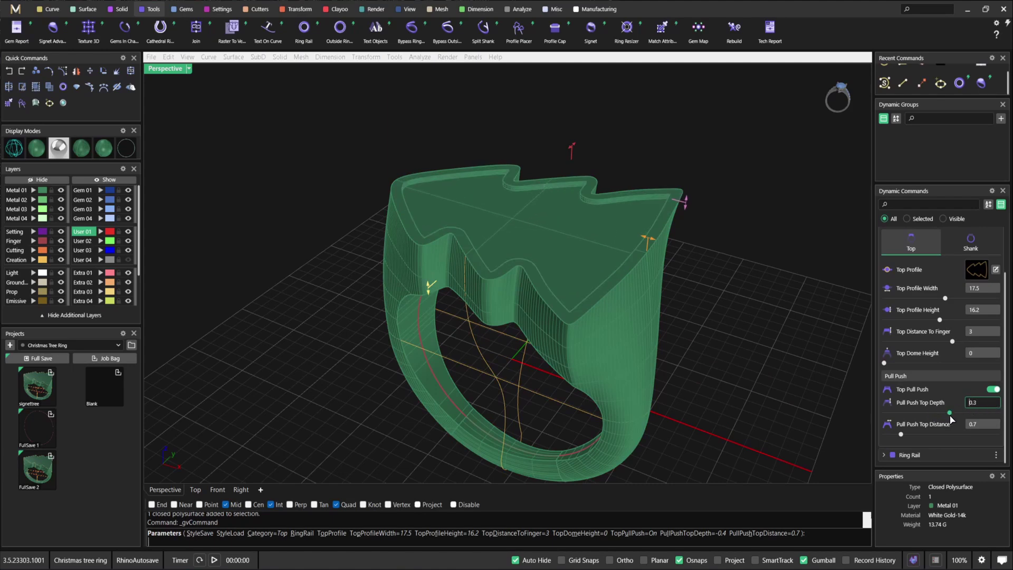
{"action": "right_click", "coordinate": [737, 274]}
{"action": "right_click_drag", "start_coordinate": [637, 289], "coordinate": [634, 266]}
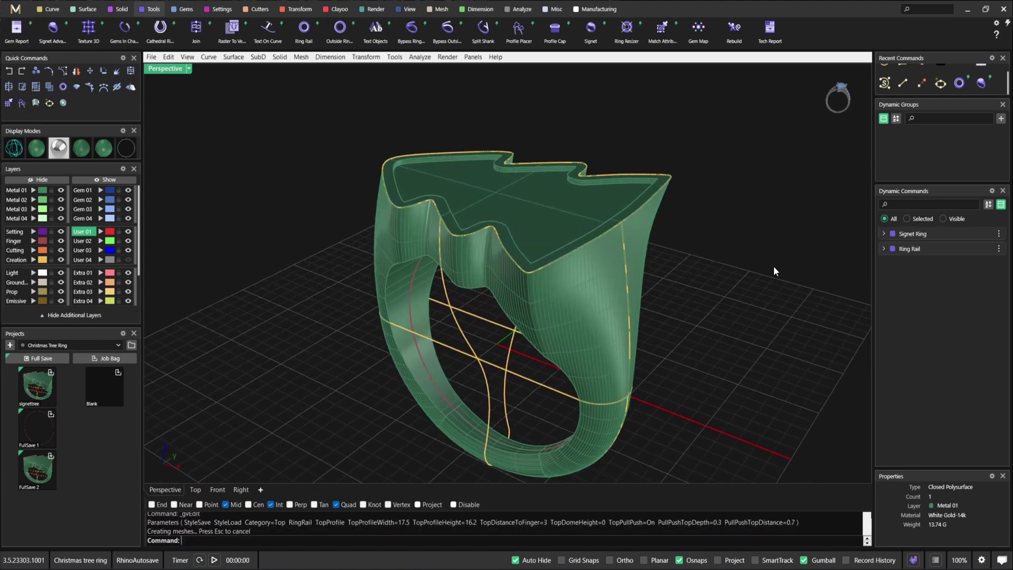
Step: Set the ring rail's finger size to US 7
{"action": "left_click", "coordinate": [979, 249]}
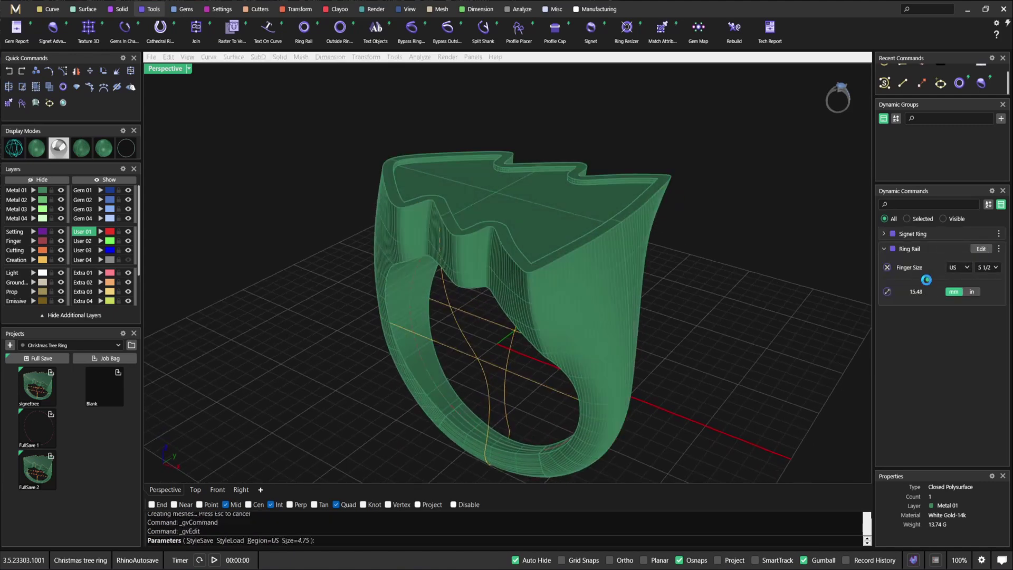
{"action": "left_click_drag", "start_coordinate": [930, 280], "coordinate": [936, 279]}
{"action": "scroll", "coordinate": [574, 227], "scroll_direction": "up", "scroll_amount": 1}
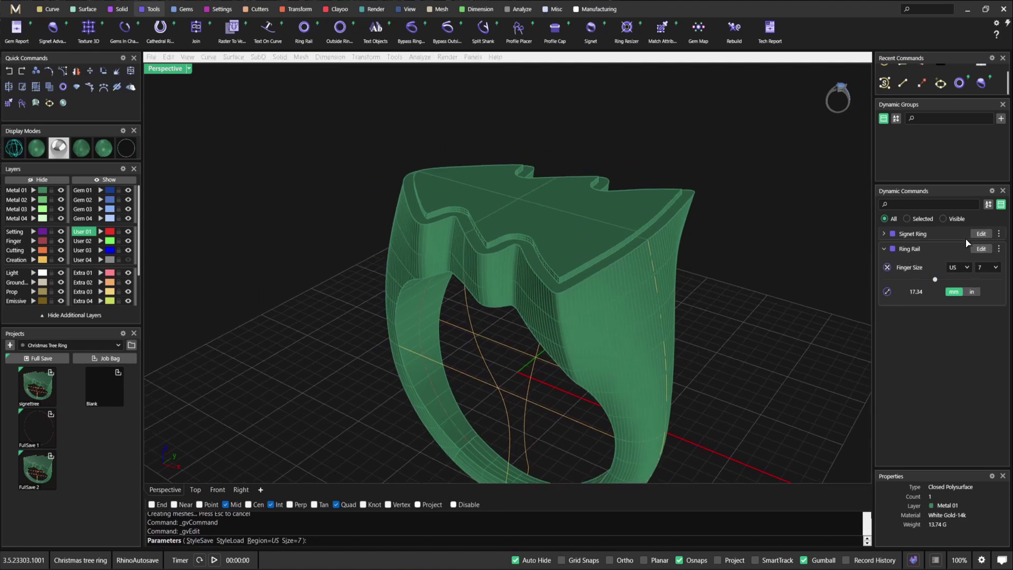
{"action": "left_click", "coordinate": [985, 235]}
{"action": "left_click", "coordinate": [497, 317]}
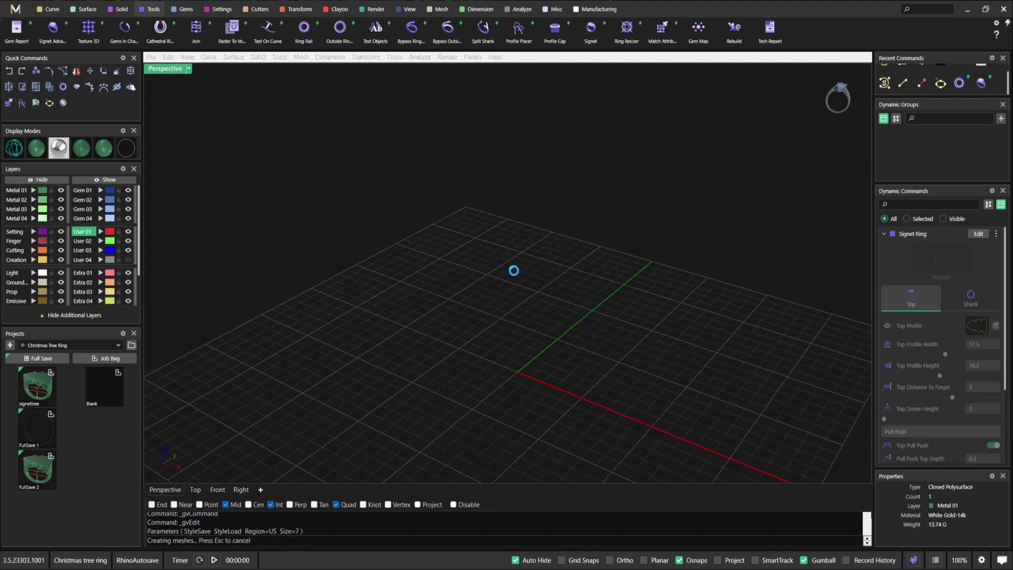
Step: Sink the signet's tree face below its rim by setting the Pull Push Top Depth to -0.4
{"action": "left_click", "coordinate": [981, 234]}
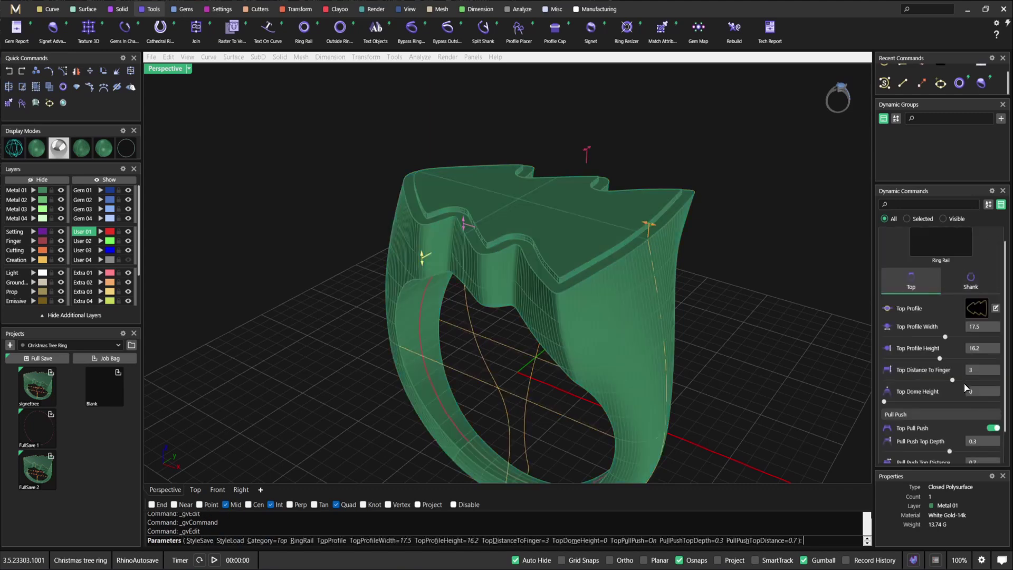
{"action": "mouse_move", "coordinate": [934, 414]}
{"action": "left_mouse_down"}
{"action": "mouse_move", "coordinate": [919, 415]}
{"action": "mouse_move", "coordinate": [930, 414]}
{"action": "left_mouse_up"}
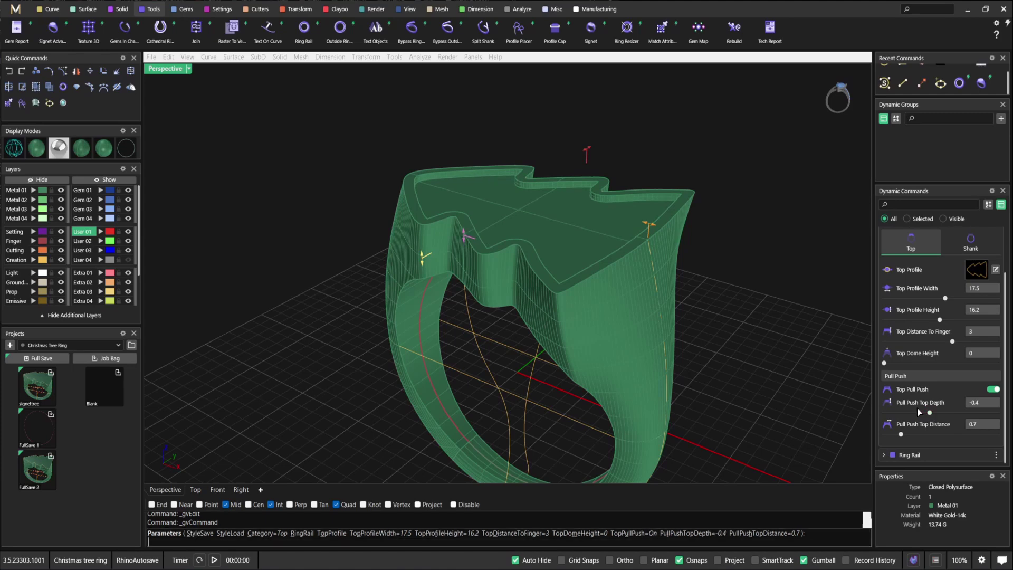
{"action": "right_click", "coordinate": [655, 199]}
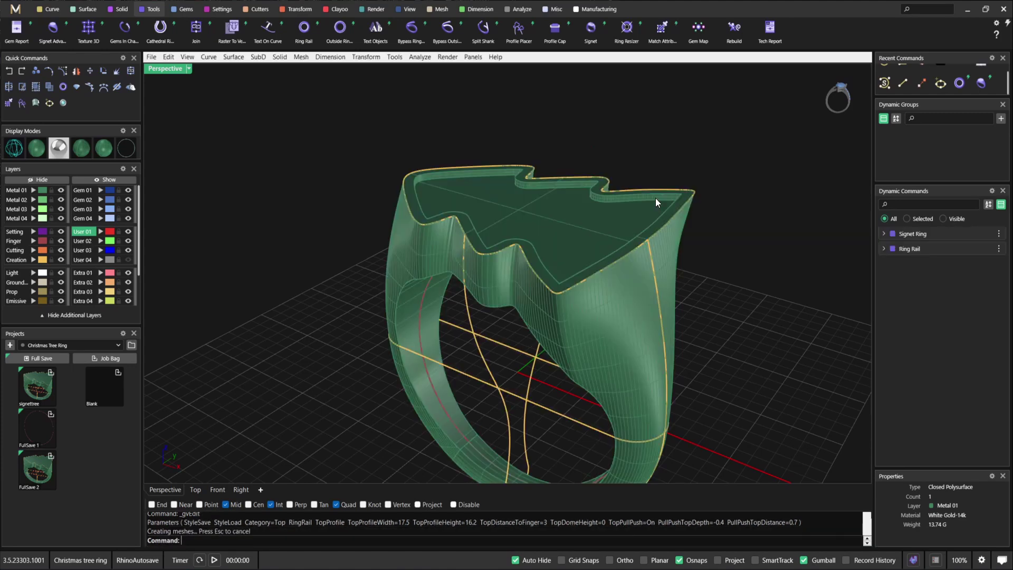
{"action": "right_click_drag", "start_coordinate": [655, 198], "coordinate": [544, 262]}
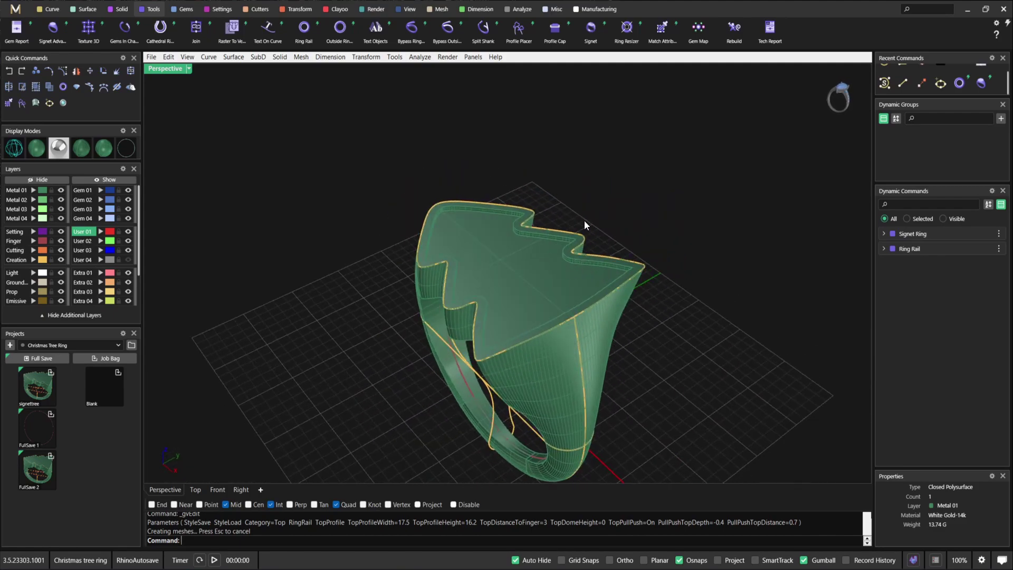
{"action": "right_click_drag", "start_coordinate": [587, 236], "coordinate": [523, 258]}
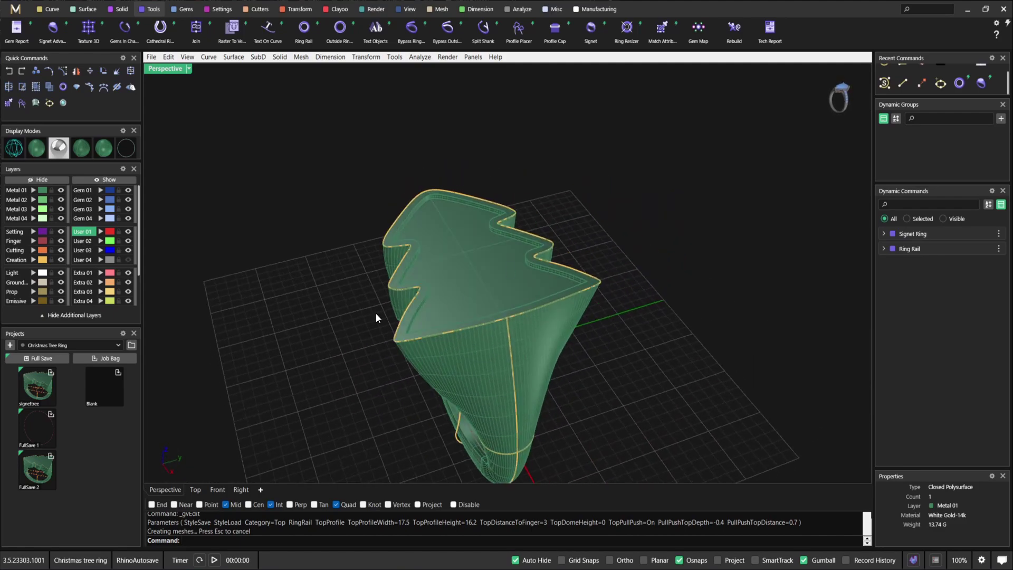
{"action": "right_click_drag", "start_coordinate": [530, 194], "coordinate": [338, 137]}
{"action": "left_click", "coordinate": [439, 194]}
{"action": "left_click", "coordinate": [183, 9]}
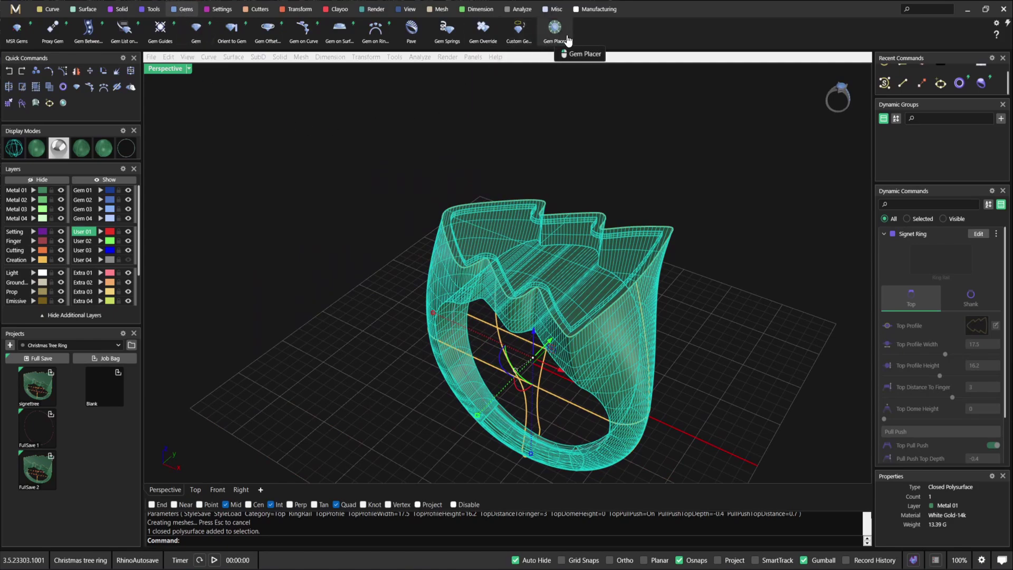
{"action": "right_click_drag", "start_coordinate": [538, 95], "coordinate": [488, 164]}
{"action": "left_click", "coordinate": [468, 190]}
Step: Draw a straight centre polyline across the recessed tree face, from its inner tip to the middle of its base, snapping only to quadrants
{"action": "scroll", "coordinate": [469, 188], "scroll_direction": "up", "scroll_amount": 4}
{"action": "right_click_drag", "start_coordinate": [417, 162], "coordinate": [464, 161]}
{"action": "left_click", "coordinate": [52, 9]}
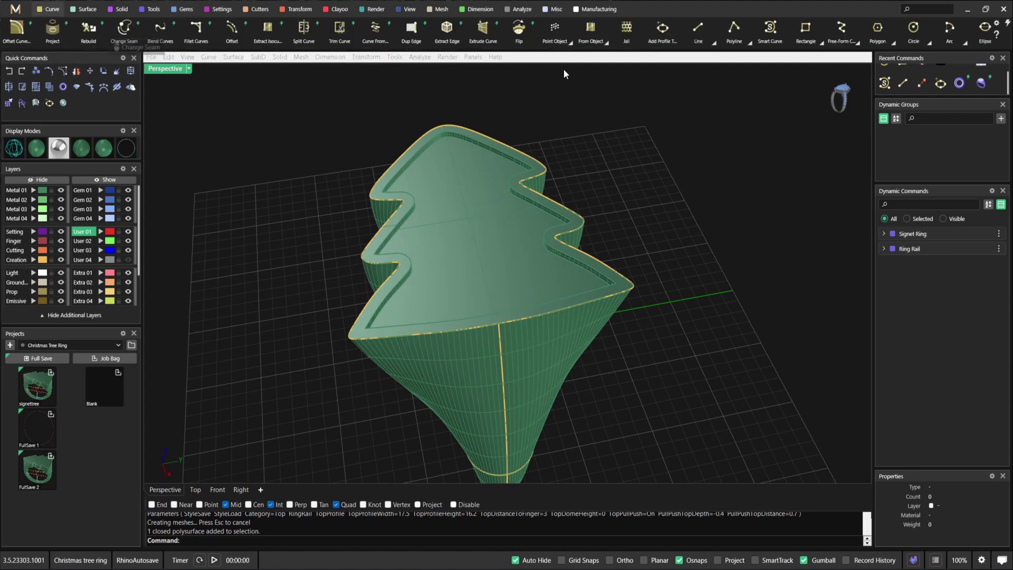
{"action": "left_click", "coordinate": [730, 35]}
{"action": "scroll", "coordinate": [442, 128], "scroll_direction": "up", "scroll_amount": 3}
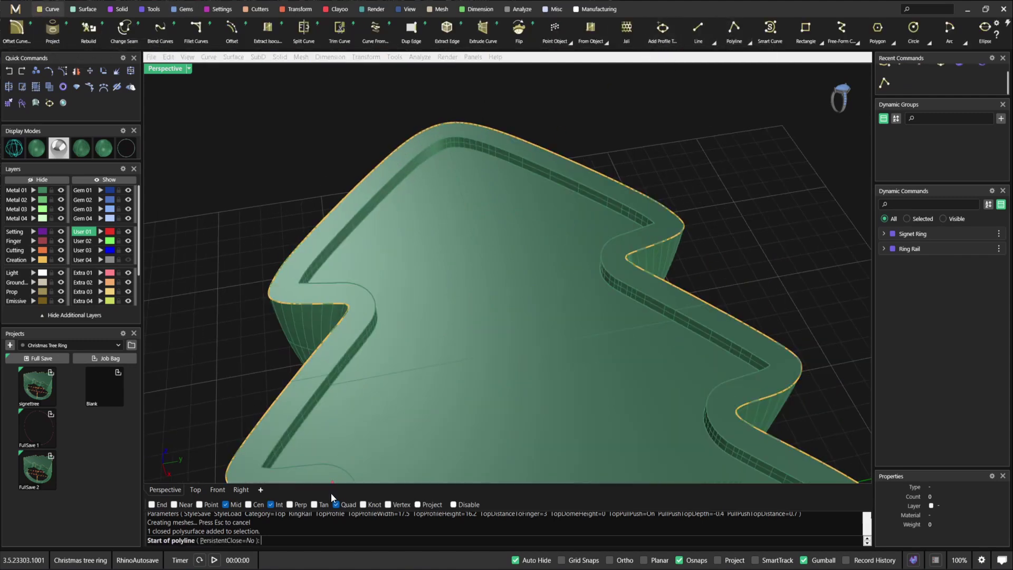
{"action": "left_click", "coordinate": [450, 144]}
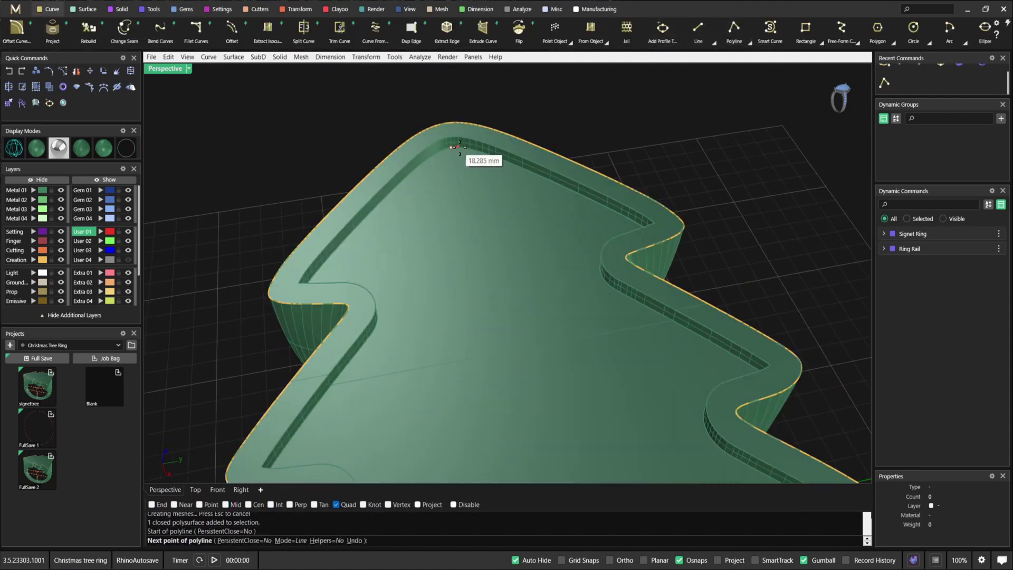
{"action": "scroll", "coordinate": [452, 150], "scroll_direction": "down", "scroll_amount": 6}
{"action": "right_click_drag", "start_coordinate": [472, 238], "coordinate": [585, 233]}
{"action": "right_click_drag", "start_coordinate": [653, 157], "coordinate": [644, 163], "text": "shift"}
{"action": "scroll", "coordinate": [643, 163], "scroll_direction": "up", "scroll_amount": 4}
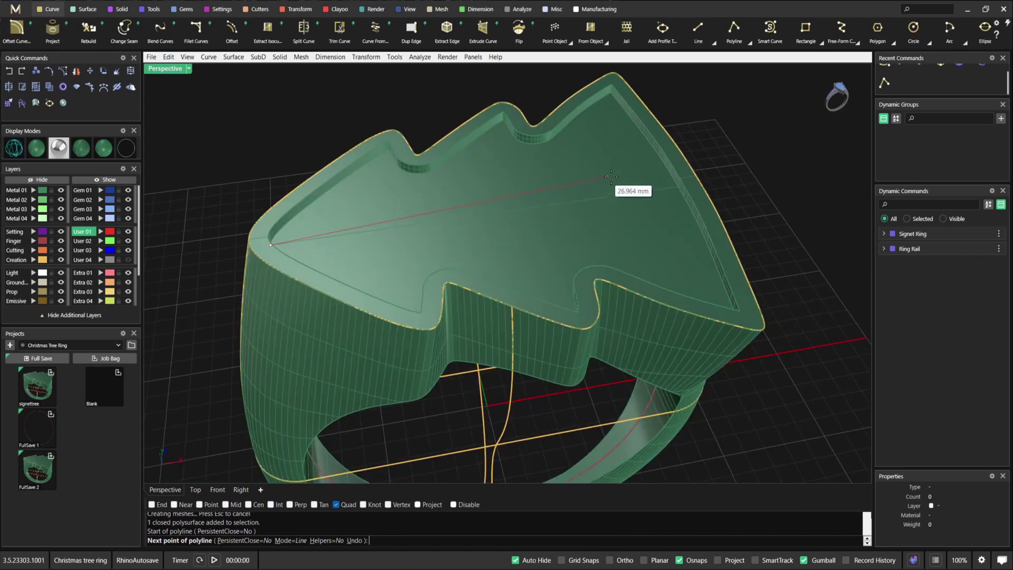
{"action": "left_click", "coordinate": [678, 185]}
{"action": "key", "text": "Return"}
Step: Start Gem Placer with the signet ring as the surface that receives the gems
{"action": "scroll", "coordinate": [674, 192], "scroll_direction": "down", "scroll_amount": 5}
{"action": "right_click_drag", "start_coordinate": [674, 192], "coordinate": [454, 207]}
{"action": "scroll", "coordinate": [454, 207], "scroll_direction": "up", "scroll_amount": 2}
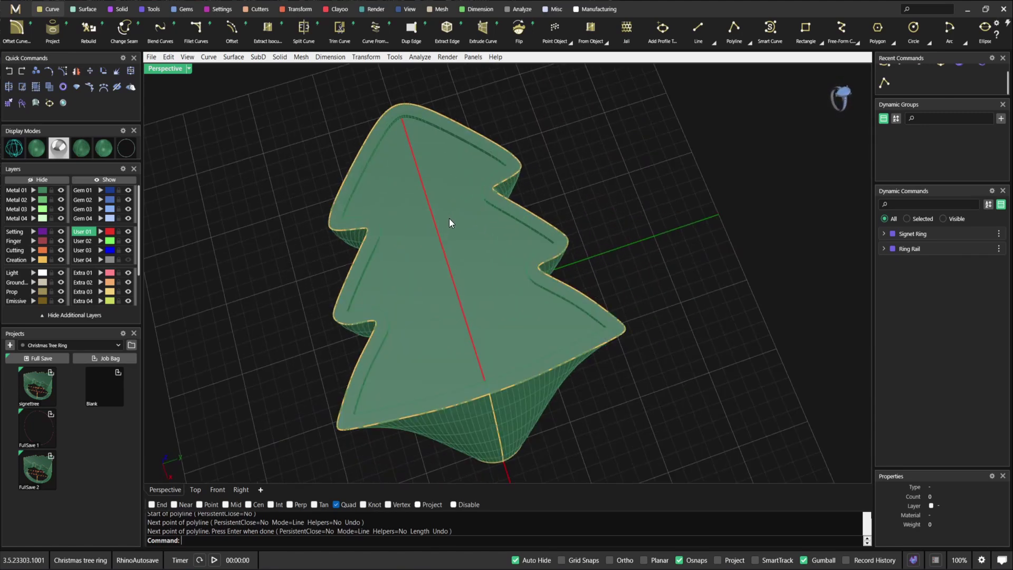
{"action": "left_click", "coordinate": [184, 9]}
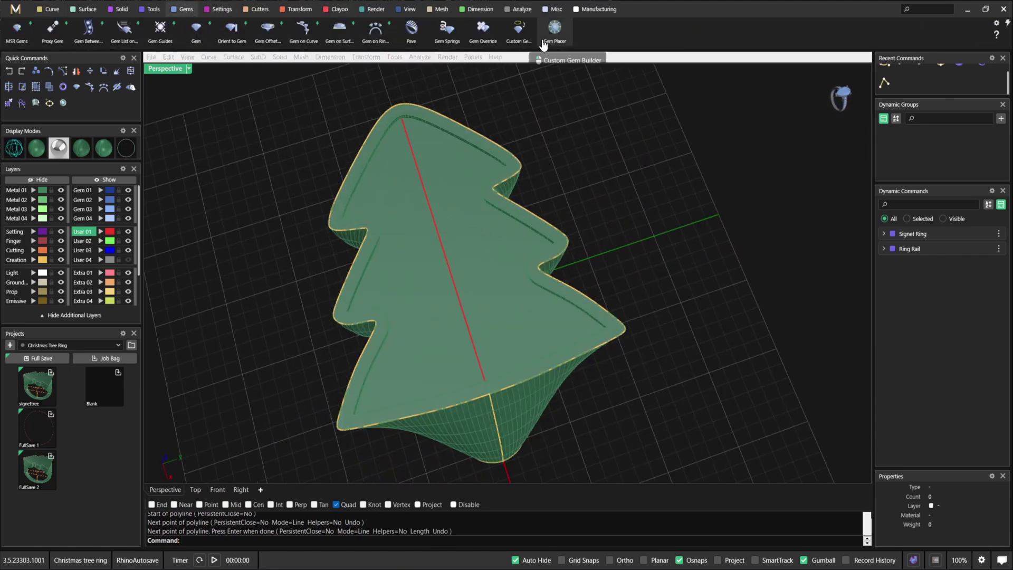
{"action": "left_click", "coordinate": [555, 27]}
{"action": "right_click_drag", "start_coordinate": [436, 265], "coordinate": [495, 196]}
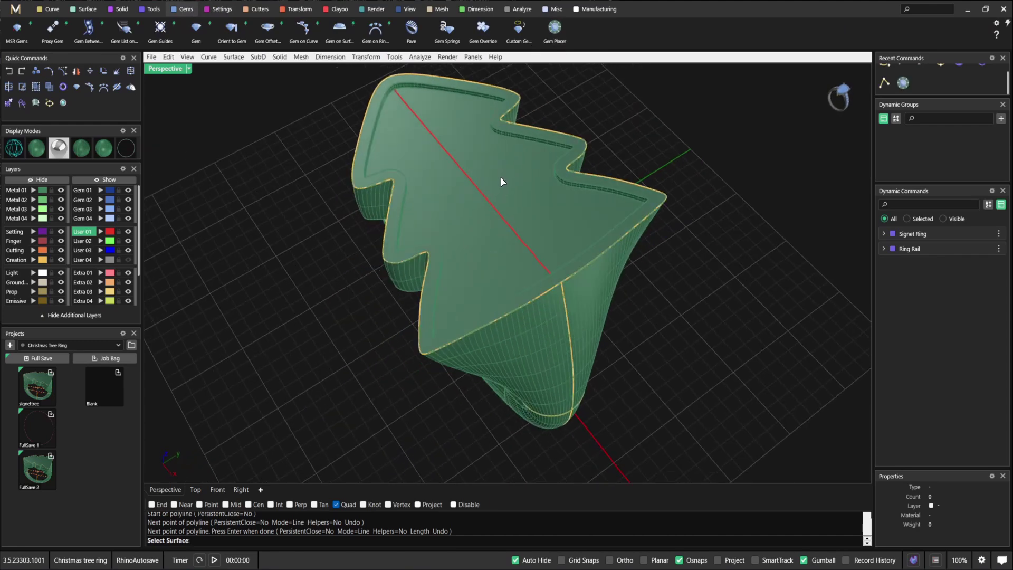
{"action": "left_click", "coordinate": [499, 180]}
{"action": "key", "text": "Return"}
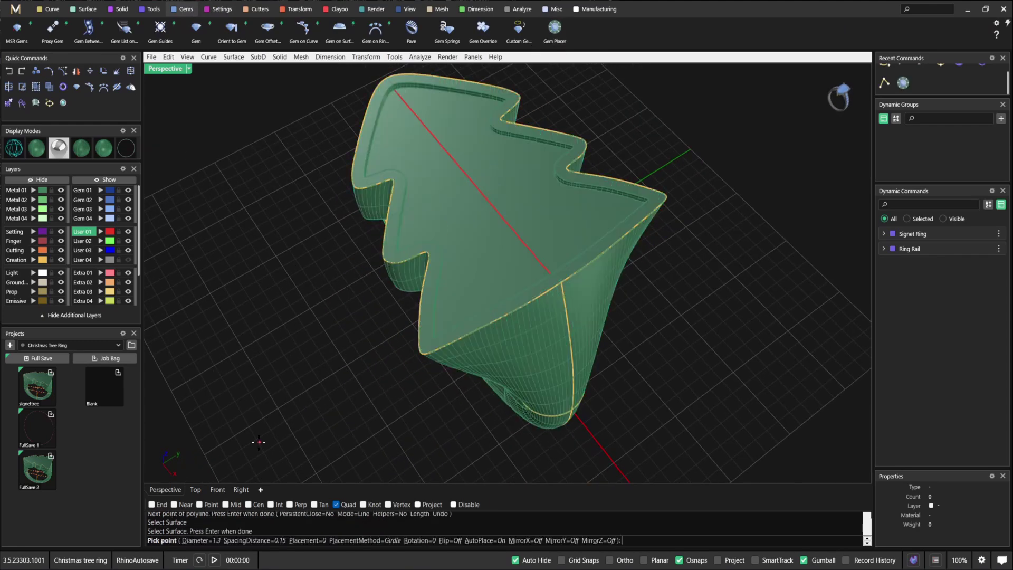
Step: Limit object snapping to Near and set the Gem Placer diameter to 1.5 mm
{"action": "right_click", "coordinate": [176, 505]}
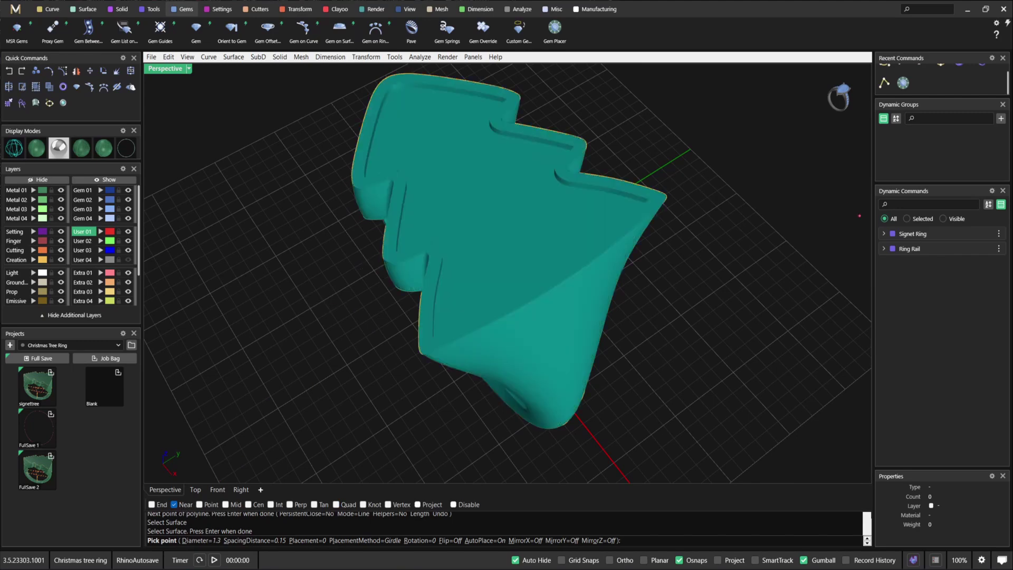
{"action": "left_click_drag", "start_coordinate": [1012, 63], "coordinate": [744, 157]}
{"action": "right_click_drag", "start_coordinate": [461, 207], "coordinate": [419, 230], "text": "shift"}
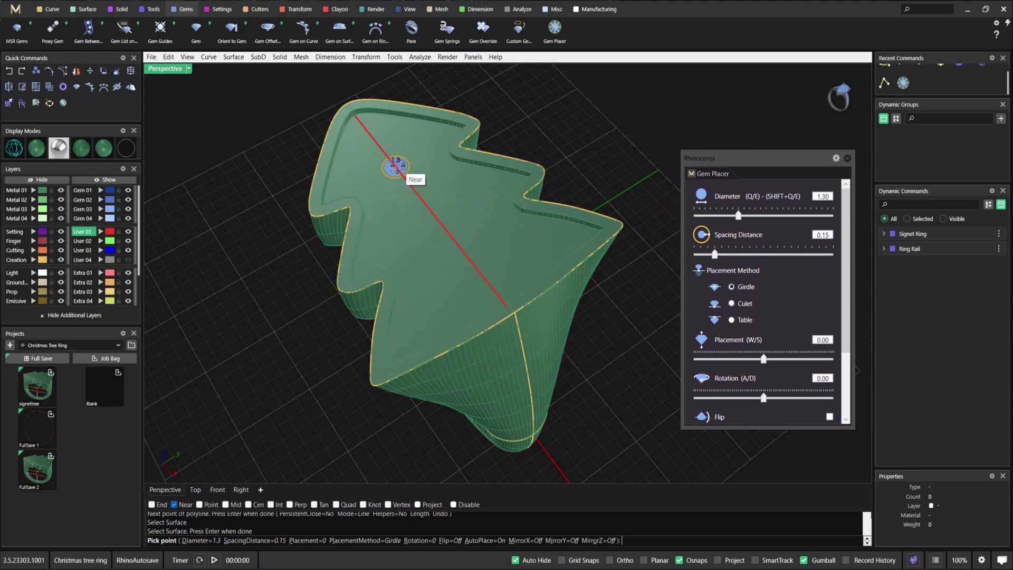
{"action": "key", "text": "e"}
{"action": "key", "text": "e"}
{"action": "right_click_drag", "start_coordinate": [396, 165], "coordinate": [379, 184]}
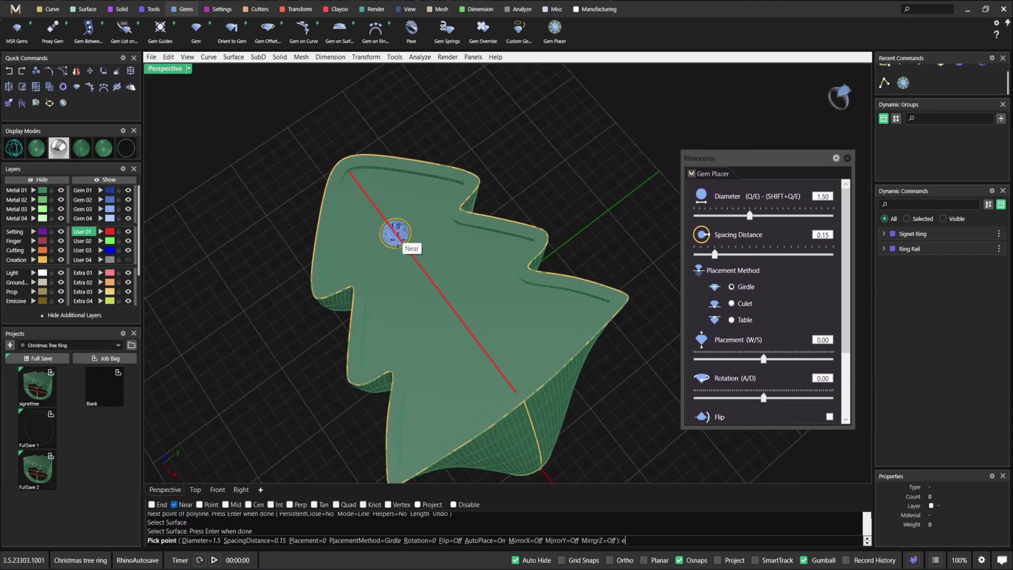
{"action": "scroll", "coordinate": [800, 306], "scroll_direction": "down", "scroll_amount": 2}
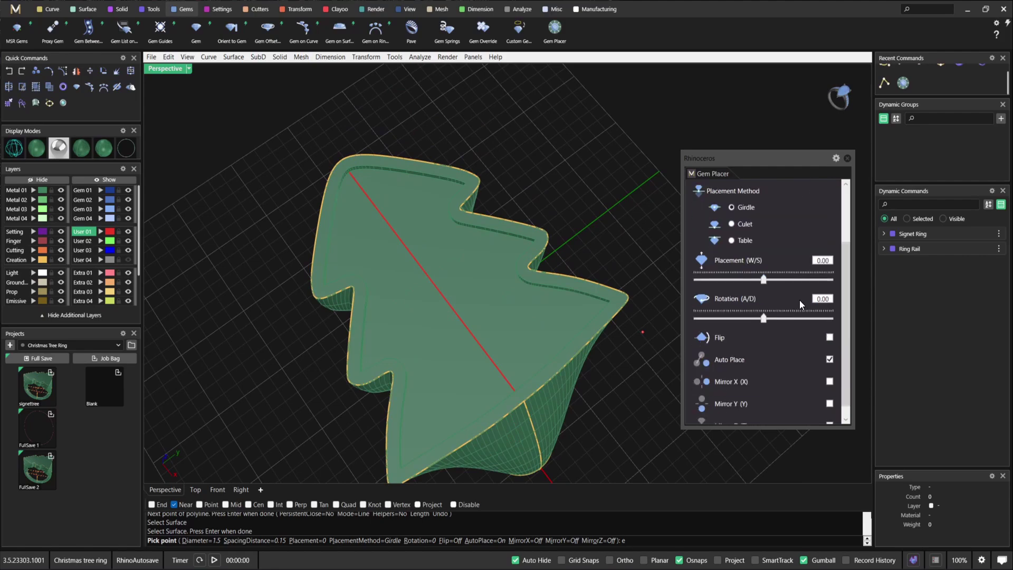
{"action": "scroll", "coordinate": [800, 305], "scroll_direction": "down", "scroll_amount": 1}
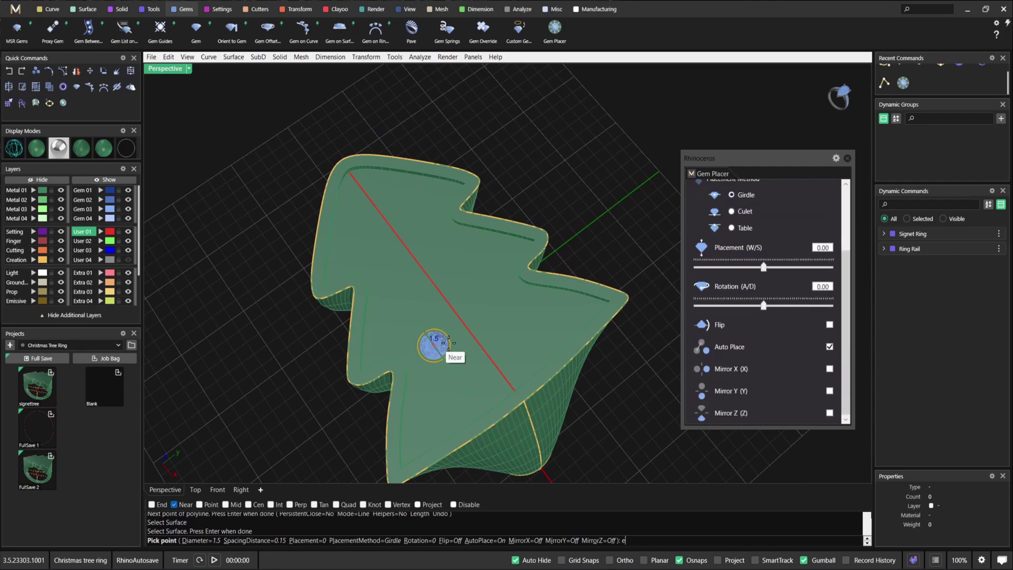
{"action": "right_click_drag", "start_coordinate": [445, 343], "coordinate": [646, 296]}
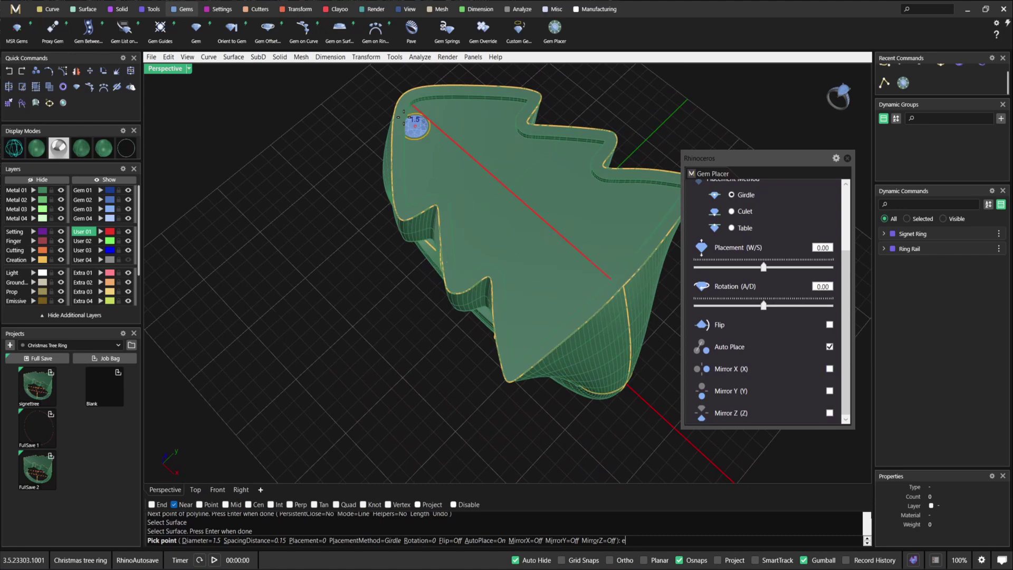
{"action": "right_click_drag", "start_coordinate": [534, 204], "coordinate": [481, 273]}
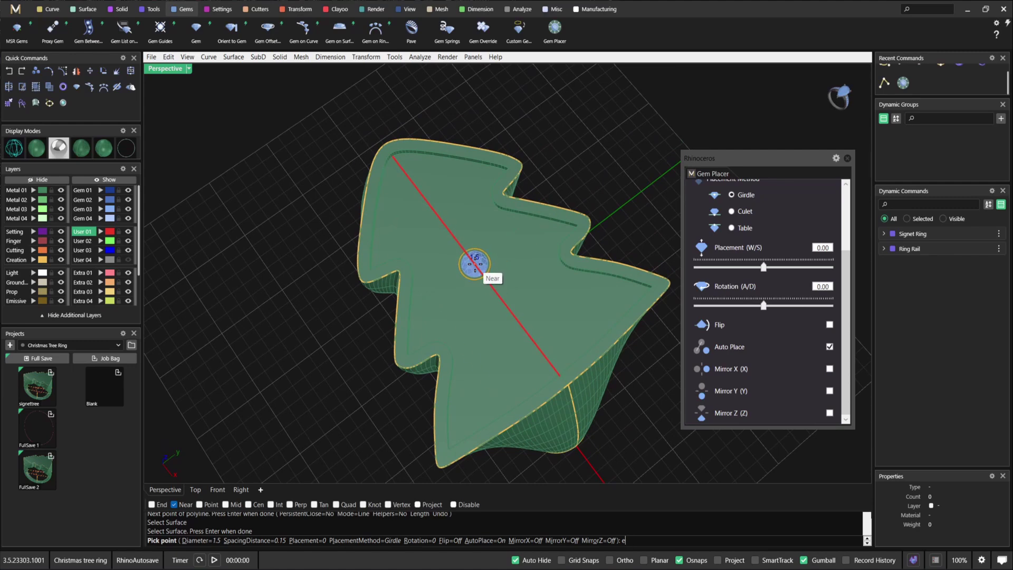
Step: Place five adjacent 1.5 mm gems along the centre guide line, working from the middle of the tree face toward its tip
{"action": "left_click", "coordinate": [483, 274]}
{"action": "scroll", "coordinate": [464, 250], "scroll_direction": "up", "scroll_amount": 3}
{"action": "left_click", "coordinate": [466, 251]}
{"action": "left_click", "coordinate": [442, 221]}
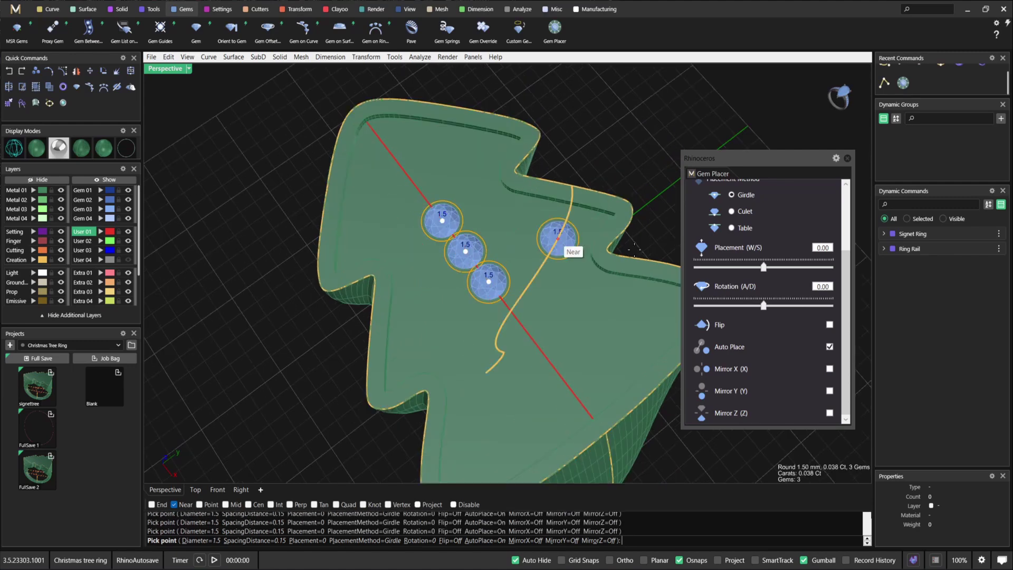
{"action": "scroll", "coordinate": [738, 284], "scroll_direction": "up", "scroll_amount": 3}
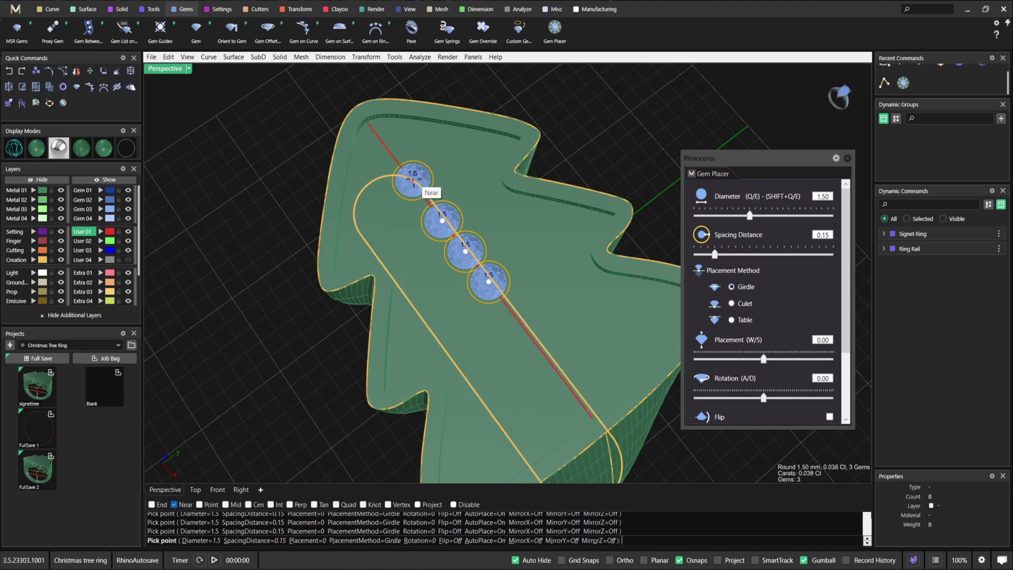
{"action": "left_click", "coordinate": [419, 195]}
{"action": "right_click_drag", "start_coordinate": [324, 219], "coordinate": [382, 255]}
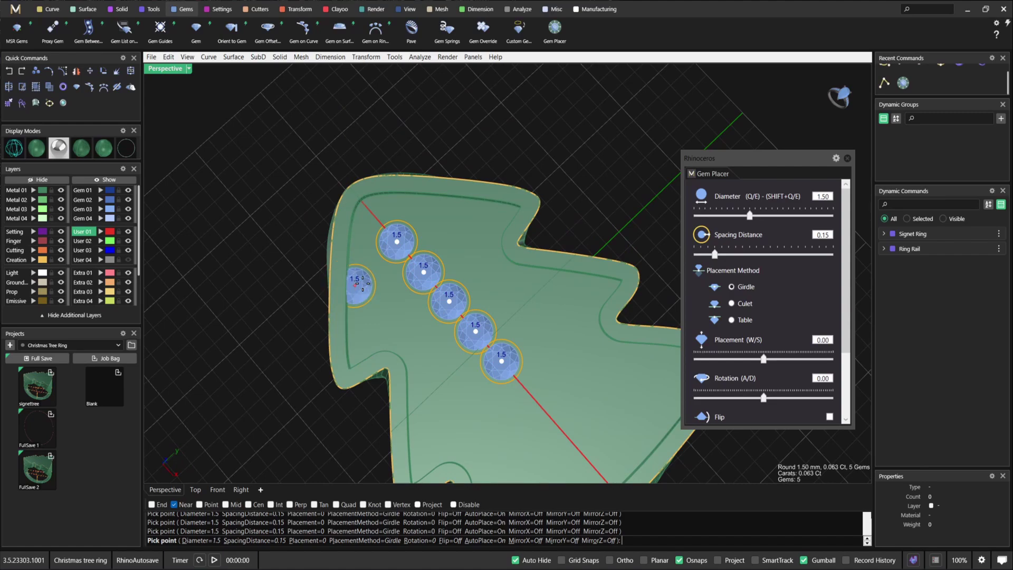
{"action": "left_click", "coordinate": [396, 241]}
Step: Place a 1.3 mm gem on the guide line at the tip end of the centre row
{"action": "scroll", "coordinate": [393, 239], "scroll_direction": "up", "scroll_amount": 3}
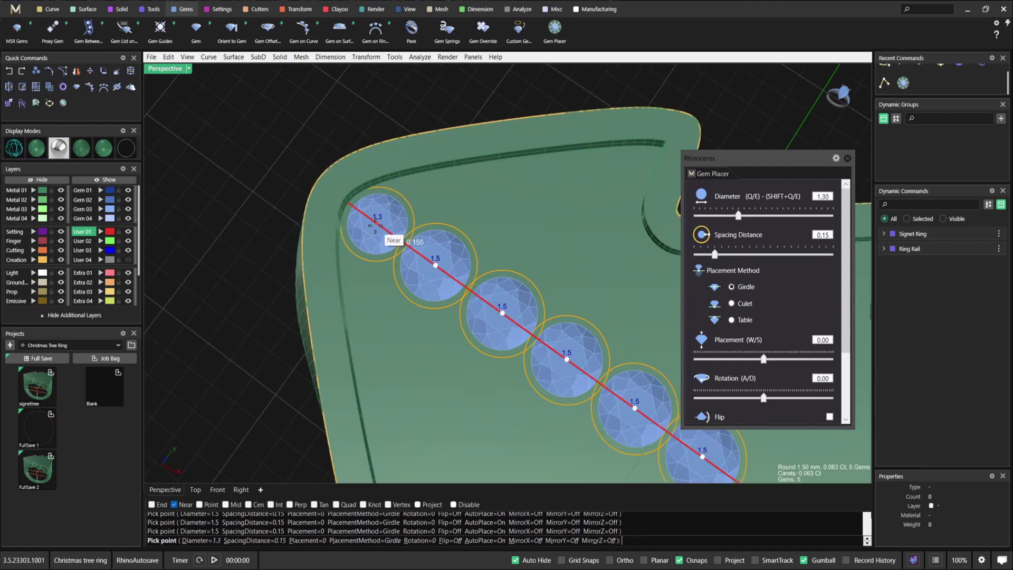
{"action": "scroll", "coordinate": [382, 233], "scroll_direction": "up", "scroll_amount": 5}
{"action": "key", "text": "q"}
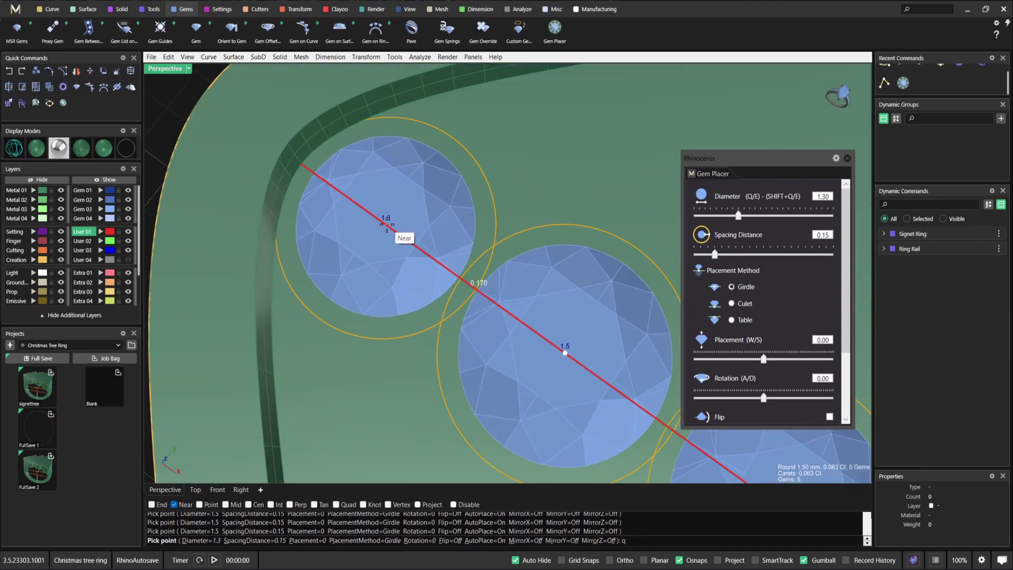
{"action": "left_click", "coordinate": [387, 225]}
Step: Extend the centre row toward the tree's base with one more 1.5 mm gem on the guide line
{"action": "scroll", "coordinate": [387, 224], "scroll_direction": "down", "scroll_amount": 8}
{"action": "scroll", "coordinate": [461, 320], "scroll_direction": "up", "scroll_amount": 6}
{"action": "key", "text": "e"}
{"action": "key", "text": "e"}
{"action": "left_click", "coordinate": [461, 303]}
Step: Finish the centre row down to the tree's base with two 1.4 mm gems and a 1.2 mm gem at the end
{"action": "scroll", "coordinate": [460, 300], "scroll_direction": "down", "scroll_amount": 6}
{"action": "scroll", "coordinate": [493, 325], "scroll_direction": "down", "scroll_amount": 3}
{"action": "scroll", "coordinate": [492, 322], "scroll_direction": "up", "scroll_amount": 4}
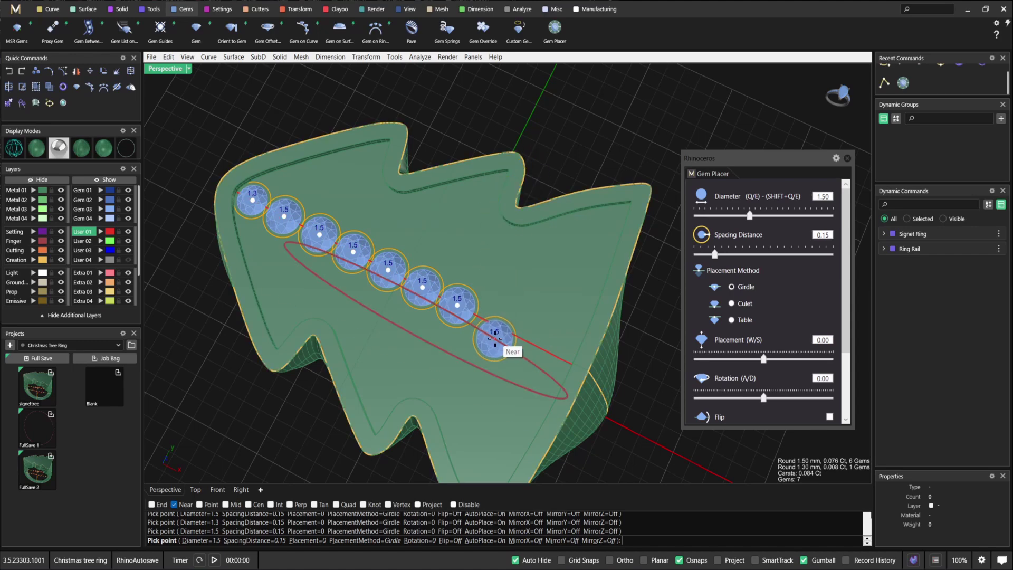
{"action": "scroll", "coordinate": [492, 337], "scroll_direction": "up", "scroll_amount": 3}
{"action": "key", "text": "q"}
{"action": "left_click", "coordinate": [485, 308]}
{"action": "left_click", "coordinate": [542, 338]}
{"action": "key", "text": "q"}
{"action": "key", "text": "q"}
{"action": "left_click", "coordinate": [615, 375]}
Step: Enable Mirror Y for gem placement, leaving Mirror X off
{"action": "scroll", "coordinate": [610, 358], "scroll_direction": "down", "scroll_amount": 10}
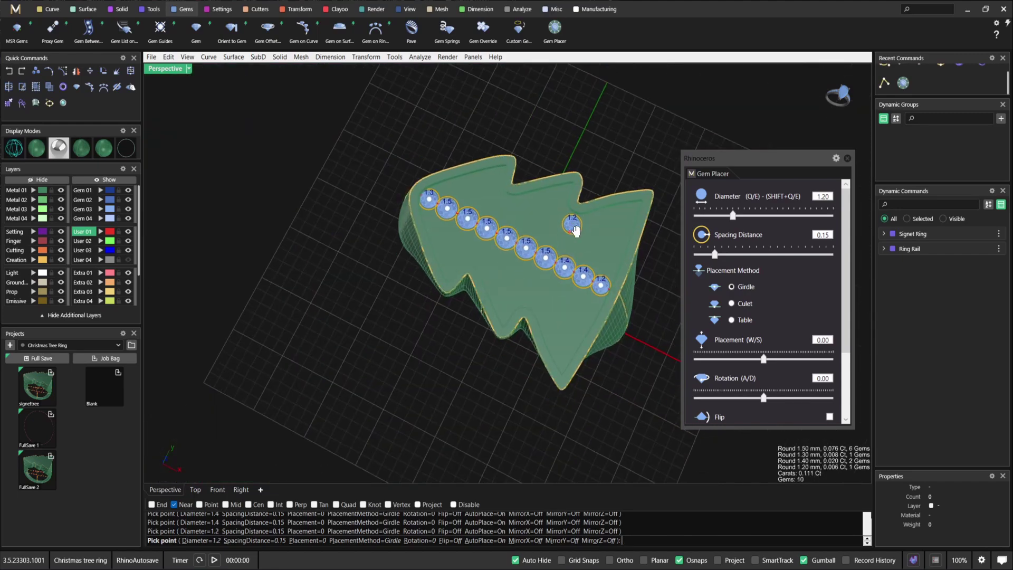
{"action": "right_click_drag", "start_coordinate": [579, 223], "coordinate": [553, 323]}
{"action": "scroll", "coordinate": [553, 320], "scroll_direction": "up", "scroll_amount": 3}
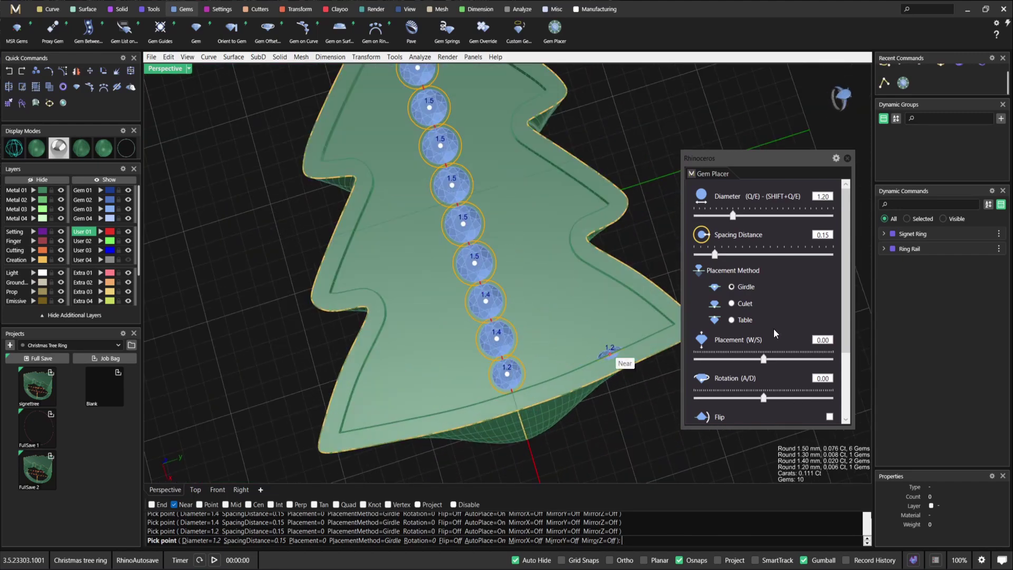
{"action": "scroll", "coordinate": [786, 288], "scroll_direction": "down", "scroll_amount": 3}
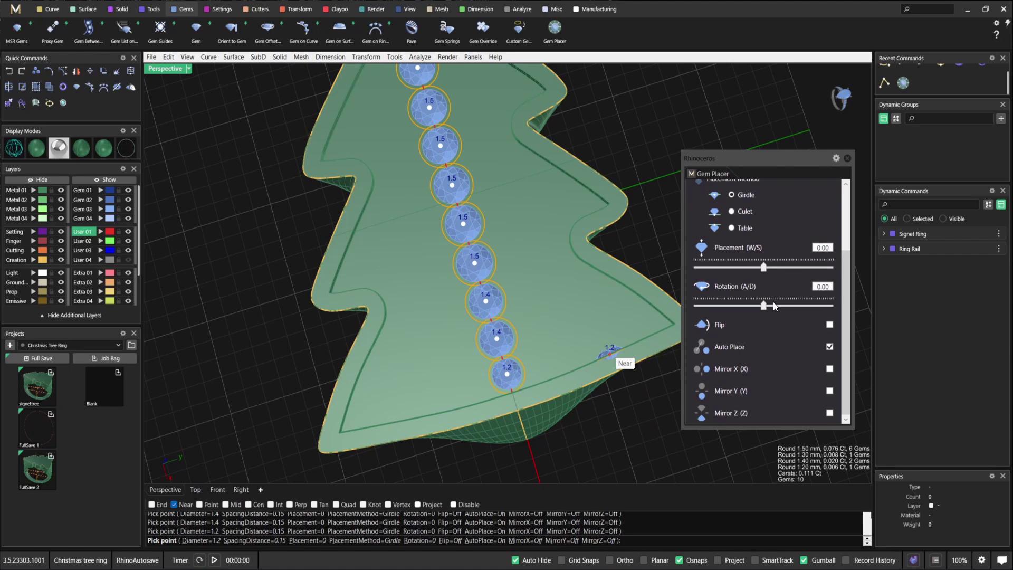
{"action": "left_click", "coordinate": [829, 370]}
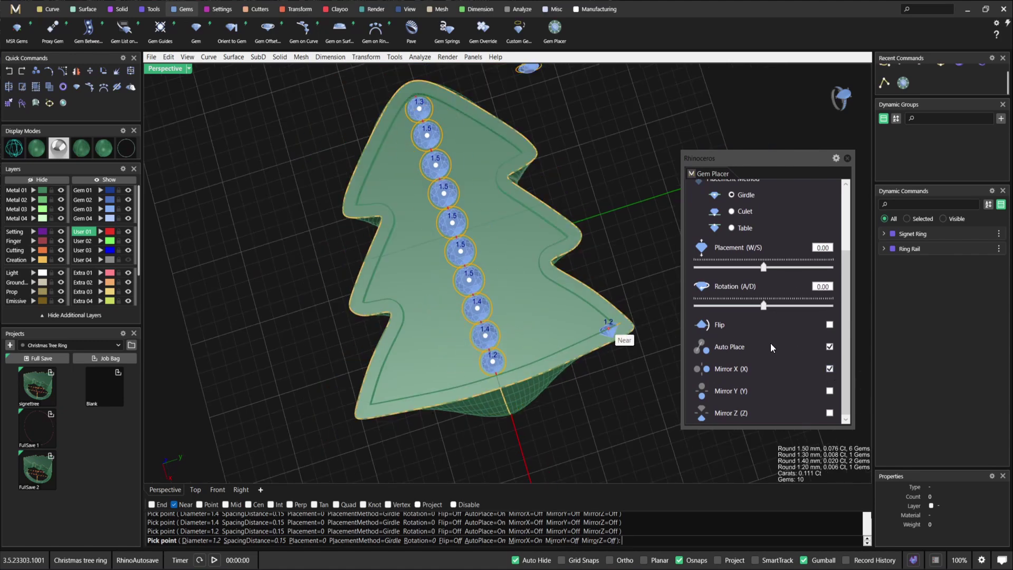
{"action": "left_click", "coordinate": [829, 369]}
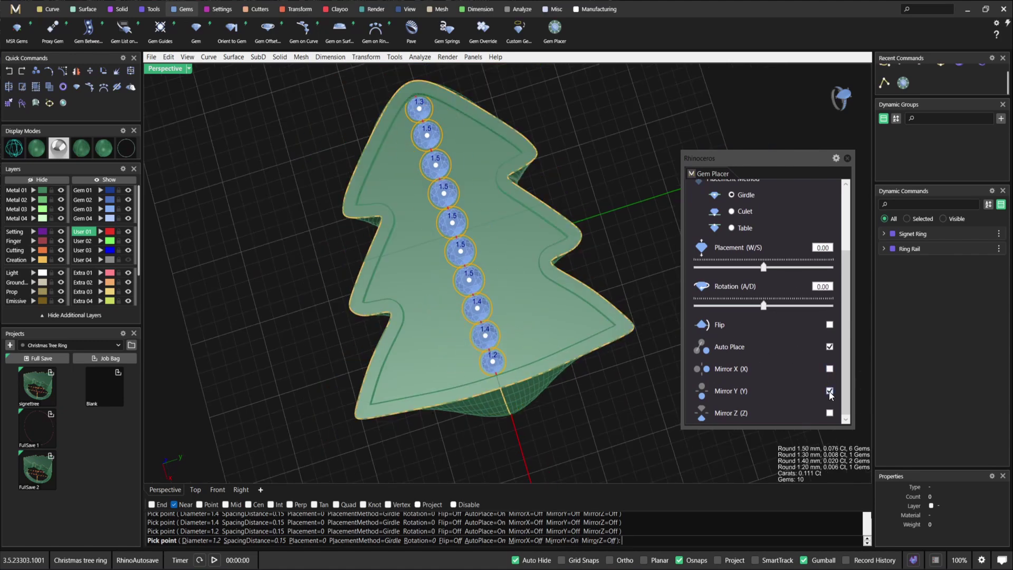
Step: Turn off Near snapping and place a mirrored pair of 1.1 mm gems beside the centre row's tip gem
{"action": "scroll", "coordinate": [442, 277], "scroll_direction": "up", "scroll_amount": 3}
{"action": "right_click_drag", "start_coordinate": [435, 275], "coordinate": [491, 321]}
{"action": "right_click_drag", "start_coordinate": [405, 323], "coordinate": [425, 317]}
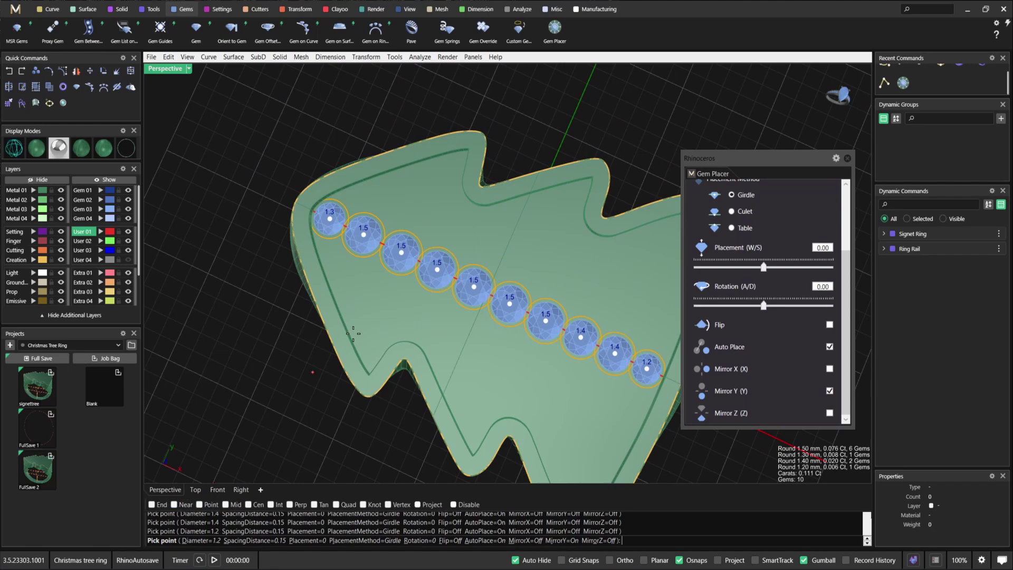
{"action": "scroll", "coordinate": [364, 327], "scroll_direction": "up", "scroll_amount": 4}
{"action": "scroll", "coordinate": [440, 276], "scroll_direction": "down", "scroll_amount": 6}
{"action": "scroll", "coordinate": [498, 299], "scroll_direction": "up", "scroll_amount": 3}
{"action": "type", "text": "e"}
{"action": "key", "text": "q"}
{"action": "key", "text": "q"}
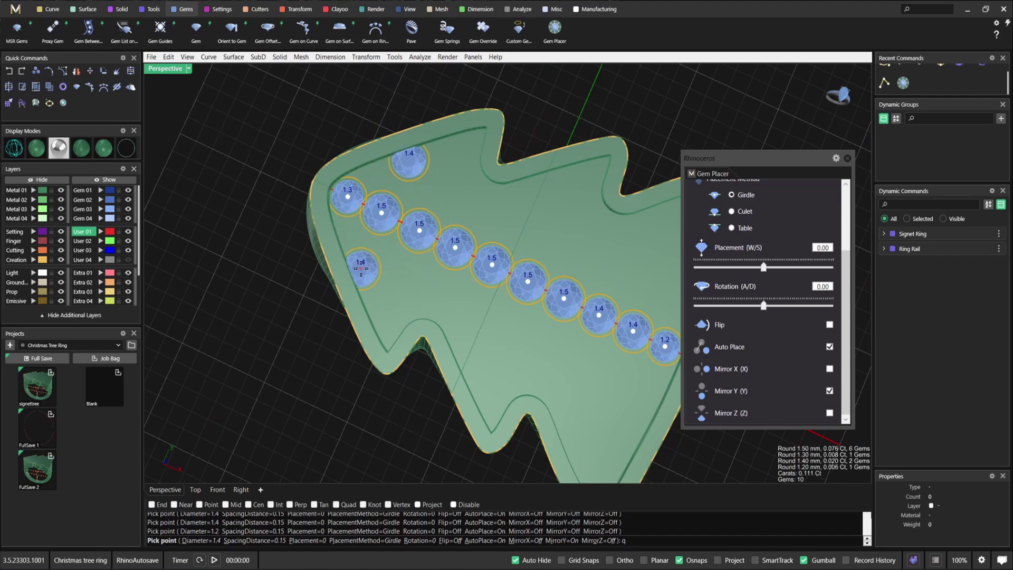
{"action": "scroll", "coordinate": [351, 229], "scroll_direction": "up", "scroll_amount": 4}
{"action": "key", "text": "q"}
{"action": "key", "text": "q"}
{"action": "key", "text": "q"}
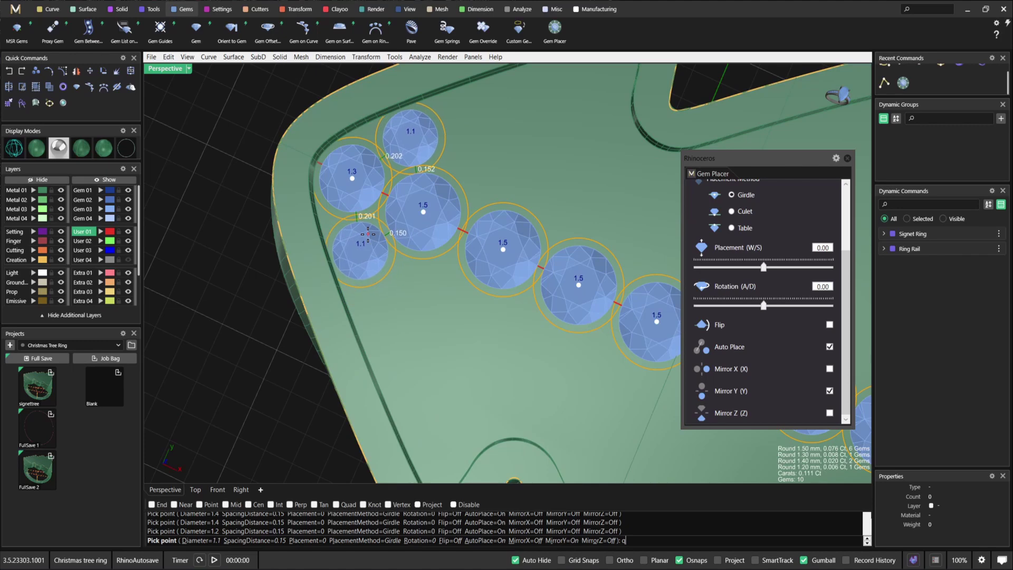
{"action": "left_click", "coordinate": [369, 238]}
Step: Place two mirrored pairs of 1.4 mm gems alongside the centre row, continuing from the 1.1 mm pair toward the base
{"action": "key", "text": "e"}
{"action": "key", "text": "e"}
{"action": "key", "text": "e"}
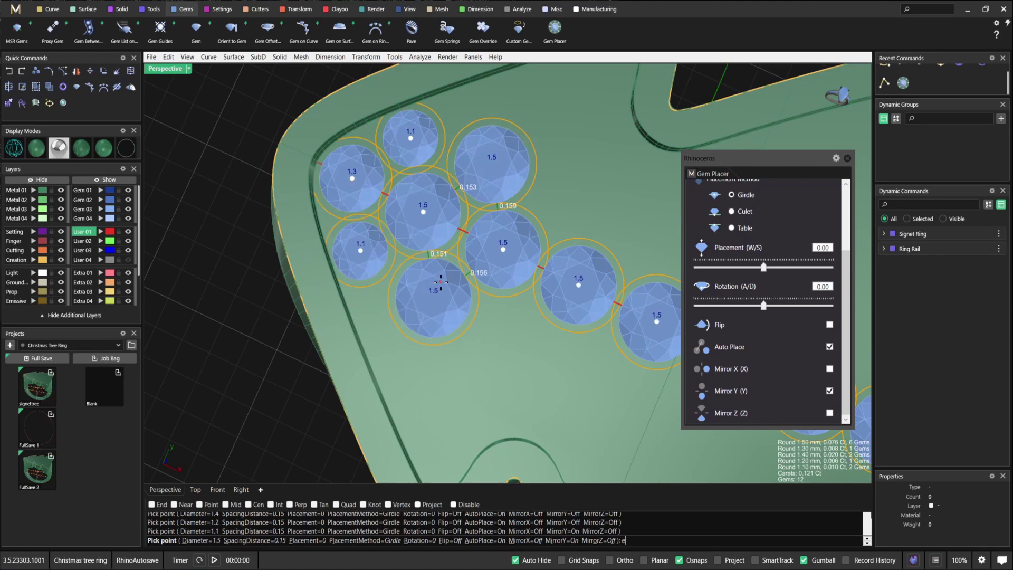
{"action": "left_click", "coordinate": [437, 286]}
{"action": "left_click", "coordinate": [504, 316]}
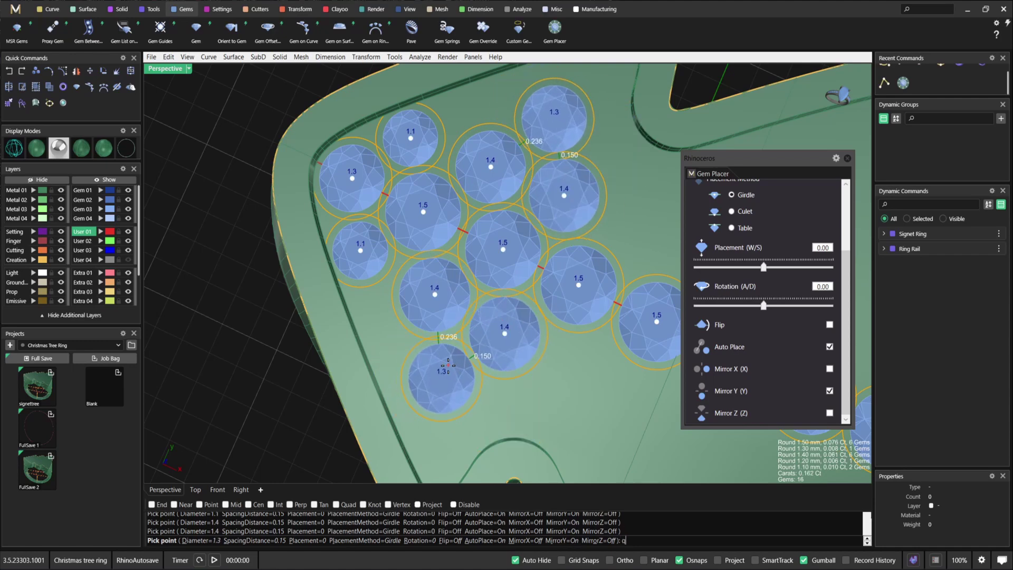
Step: Fill the first branch tier with mirrored pairs of 1.3, 1.4, 1.2 and 1.1 mm gems out to its branch tips
{"action": "key", "text": "q"}
{"action": "scroll", "coordinate": [445, 363], "scroll_direction": "down", "scroll_amount": 3}
{"action": "scroll", "coordinate": [544, 351], "scroll_direction": "up", "scroll_amount": 2}
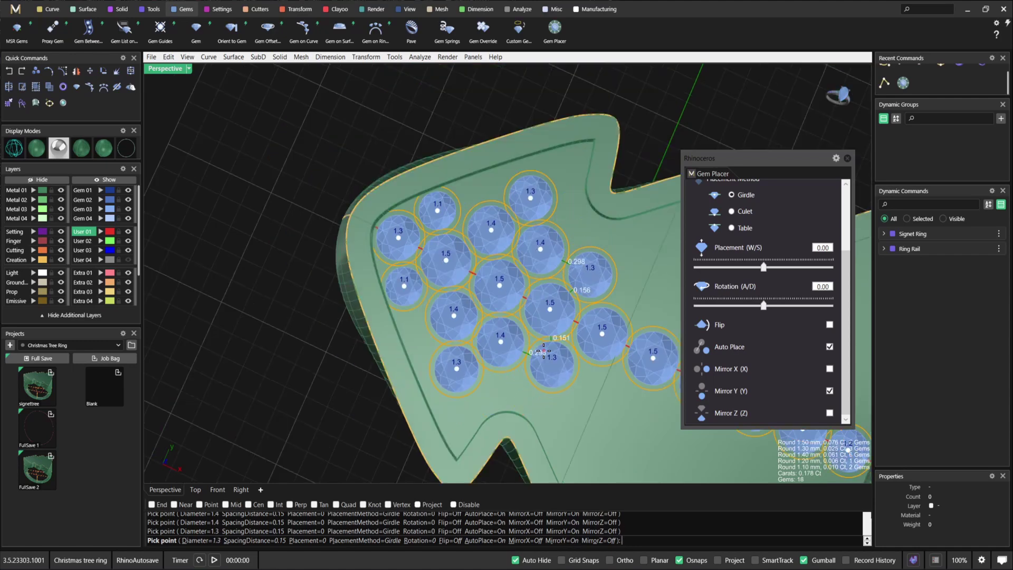
{"action": "left_click", "coordinate": [543, 351]}
{"action": "key", "text": "q"}
{"action": "left_click", "coordinate": [502, 386]}
{"action": "key", "text": "q"}
{"action": "left_click", "coordinate": [457, 415]}
Step: Turn off Auto Place and fit a mirrored 0.9 mm pair into the gap between the 1.1 mm and 1.4 mm gems at the edge
{"action": "key", "text": "q"}
{"action": "key", "text": "q"}
{"action": "scroll", "coordinate": [415, 327], "scroll_direction": "up", "scroll_amount": 4}
{"action": "key", "text": "q"}
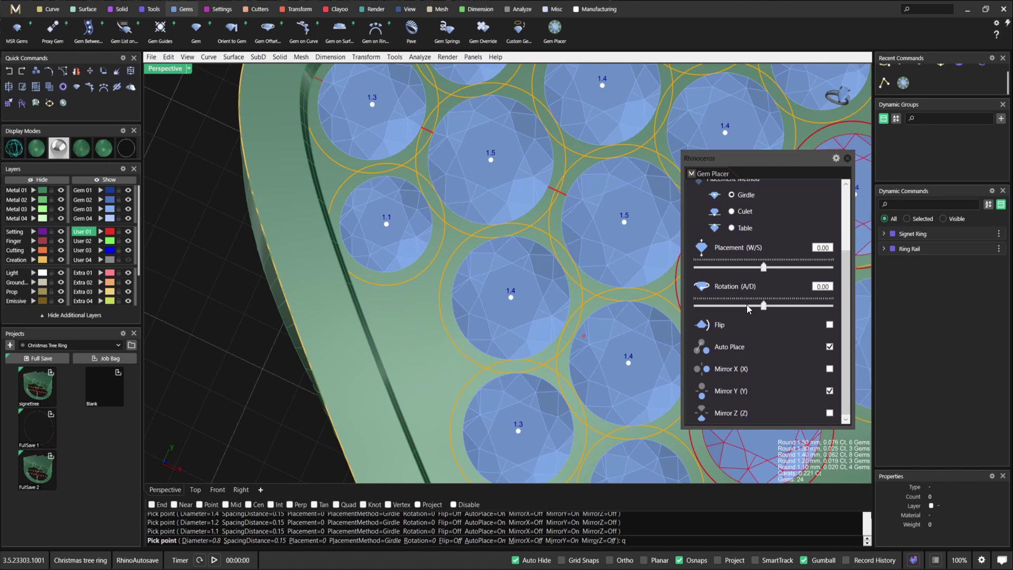
{"action": "scroll", "coordinate": [768, 327], "scroll_direction": "up", "scroll_amount": 3}
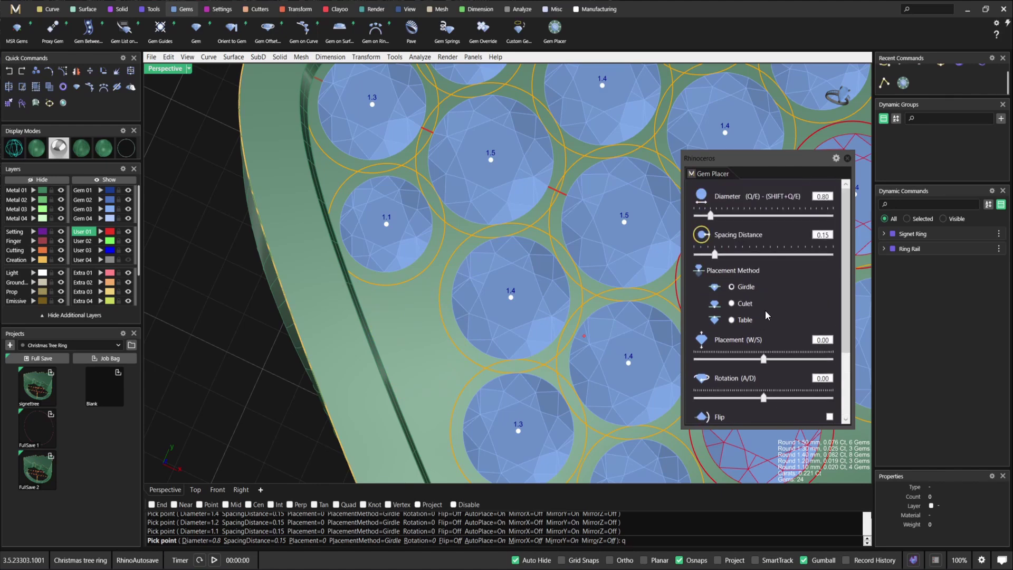
{"action": "scroll", "coordinate": [787, 283], "scroll_direction": "down", "scroll_amount": 2}
{"action": "left_click", "coordinate": [830, 360]}
{"action": "key", "text": "e"}
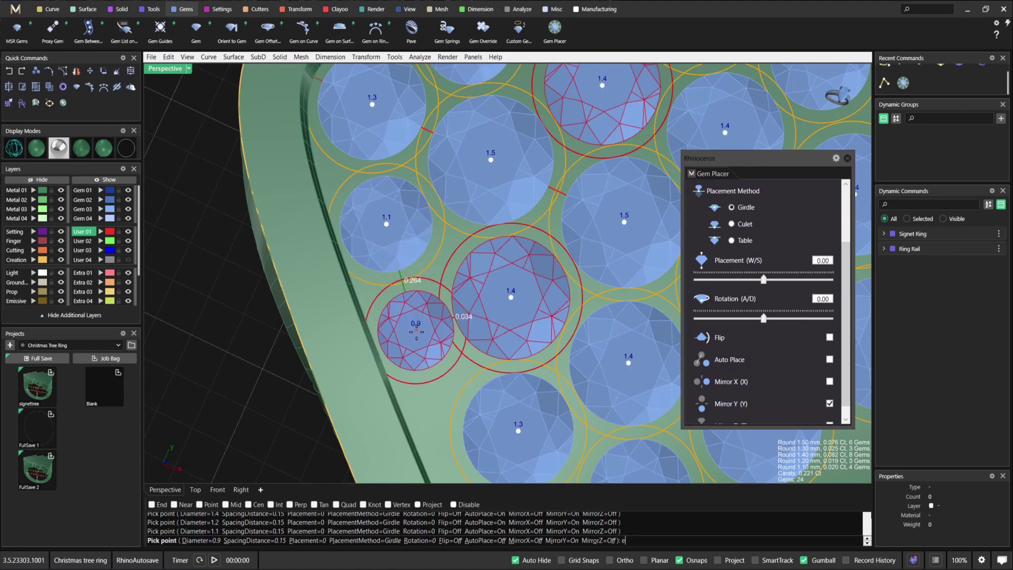
{"action": "left_click", "coordinate": [417, 337]}
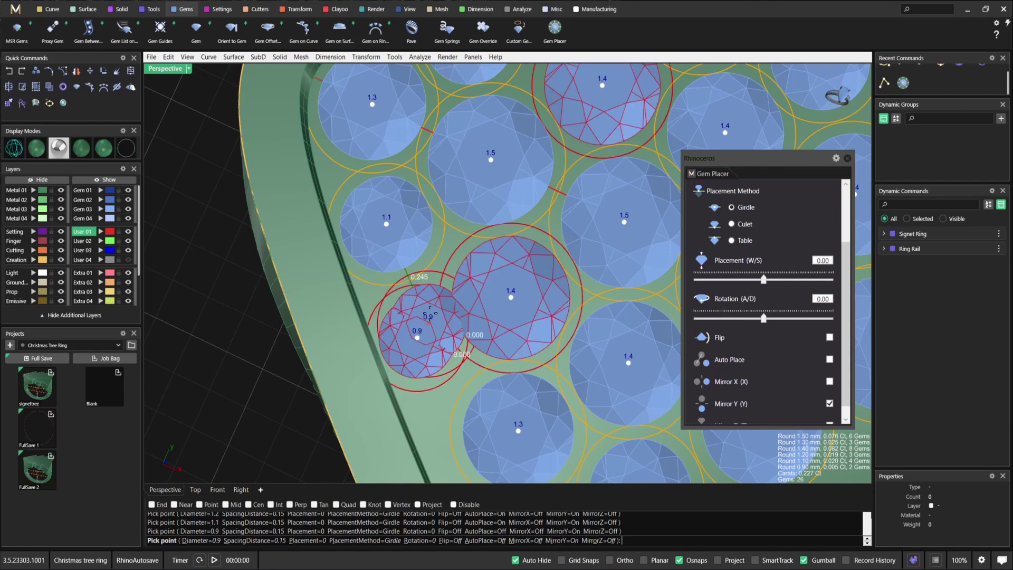
Step: Place a mirrored pair of 1.4 mm gems next to the centre row, continuing the side rows toward the base
{"action": "scroll", "coordinate": [417, 336], "scroll_direction": "down", "scroll_amount": 5}
{"action": "scroll", "coordinate": [487, 256], "scroll_direction": "up", "scroll_amount": 2}
{"action": "scroll", "coordinate": [492, 366], "scroll_direction": "up", "scroll_amount": 8}
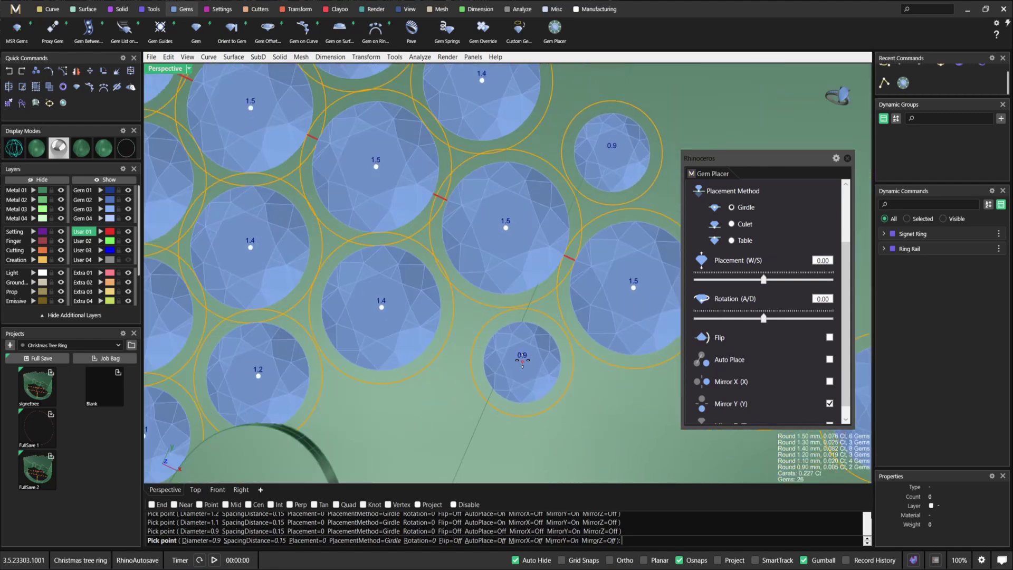
{"action": "key", "text": "e"}
{"action": "key", "text": "e"}
{"action": "key", "text": "e"}
{"action": "key", "text": "e"}
{"action": "key", "text": "e"}
{"action": "key", "text": "e"}
{"action": "key", "text": "q"}
{"action": "left_click", "coordinate": [520, 366]}
Step: Place a mirrored 1.4 mm pair beside the first notches and two mirrored 1.5 mm pairs along the row beside the centre gems
{"action": "scroll", "coordinate": [520, 367], "scroll_direction": "down", "scroll_amount": 5}
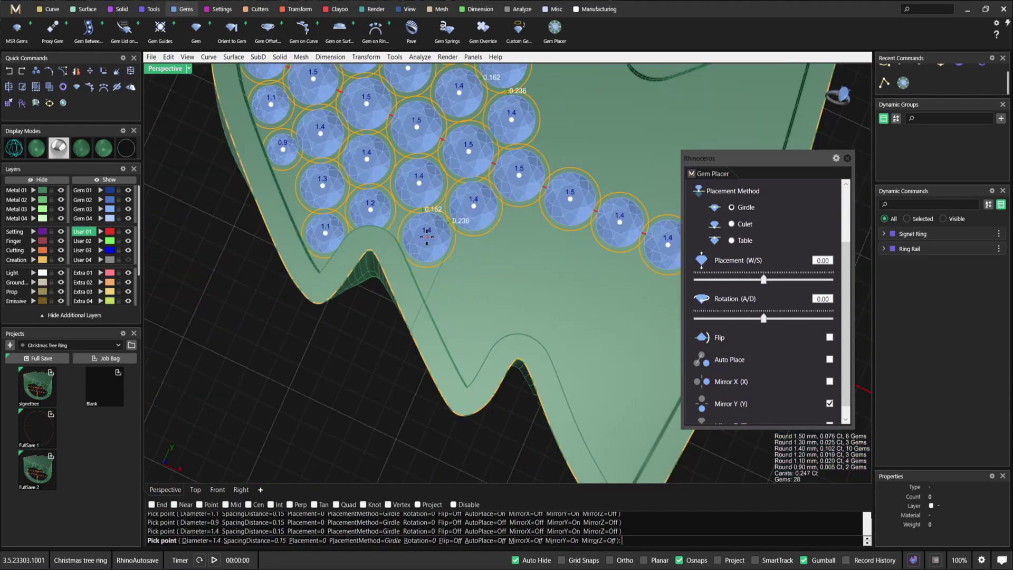
{"action": "left_click", "coordinate": [427, 239]}
{"action": "key", "text": "e"}
{"action": "left_click", "coordinate": [523, 231]}
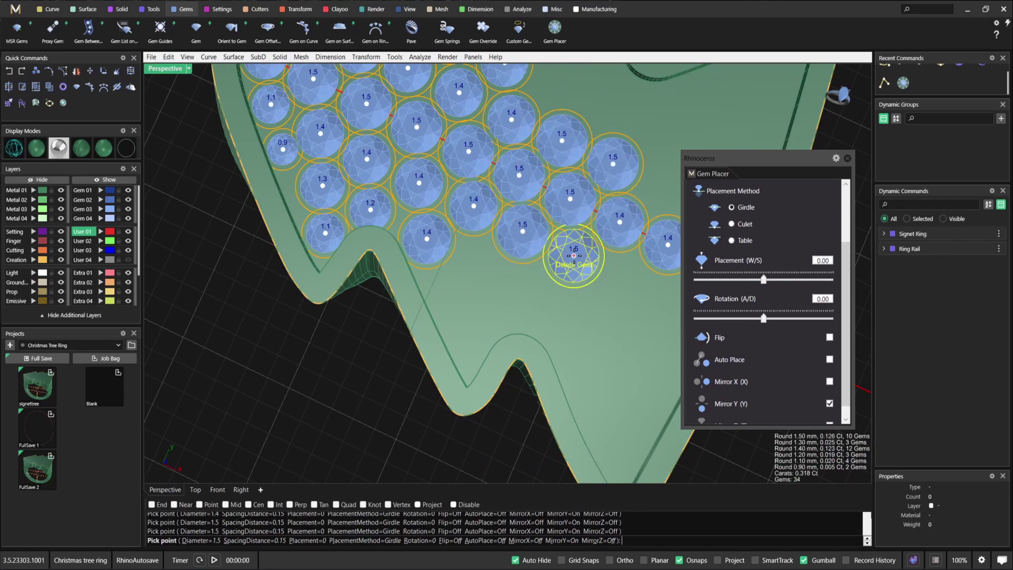
{"action": "left_click", "coordinate": [573, 256]}
Step: Continue the side rows to the tree's base with two mirrored pairs of 1.4 mm gems
{"action": "right_click_drag", "start_coordinate": [615, 326], "coordinate": [519, 341], "text": "shift"}
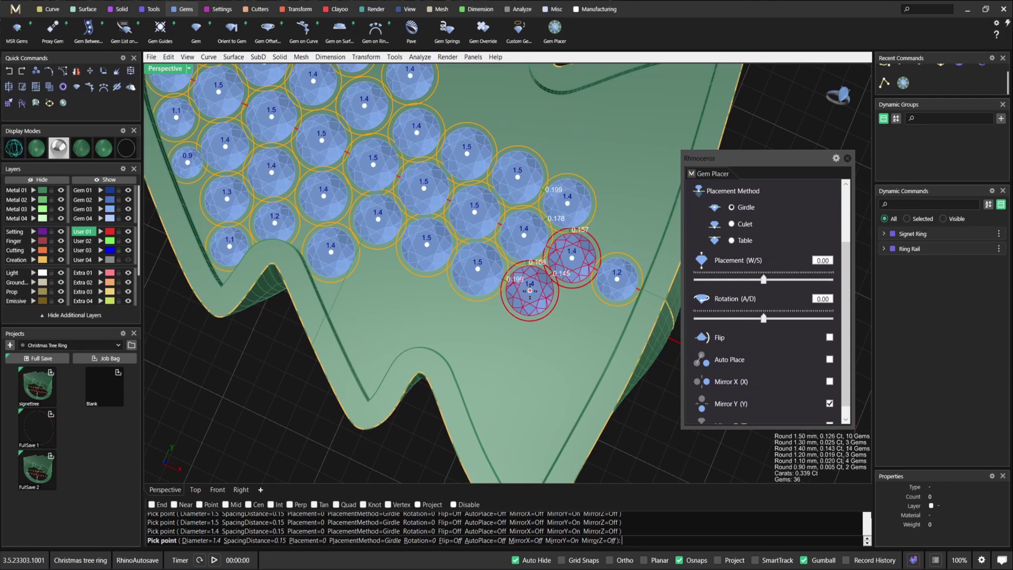
{"action": "key", "text": "q"}
{"action": "left_click", "coordinate": [528, 286]}
{"action": "left_click", "coordinate": [580, 315]}
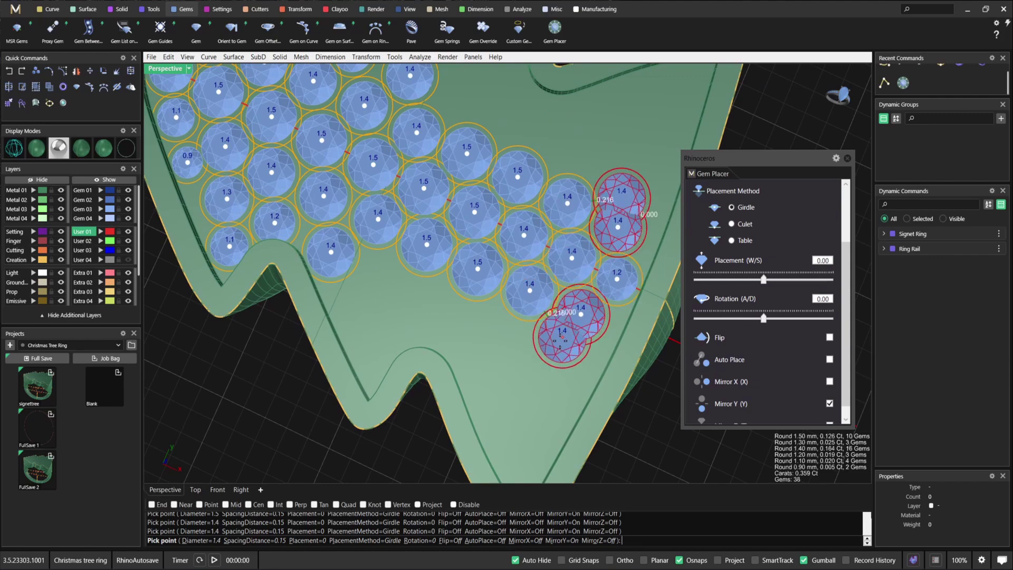
Step: Place a mirrored 1.4 mm pair in the second tier, just below the outer 1.4 mm gems at the first notches
{"action": "scroll", "coordinate": [532, 344], "scroll_direction": "down", "scroll_amount": 3}
{"action": "left_click", "coordinate": [531, 344]}
{"action": "scroll", "coordinate": [531, 344], "scroll_direction": "up", "scroll_amount": 5}
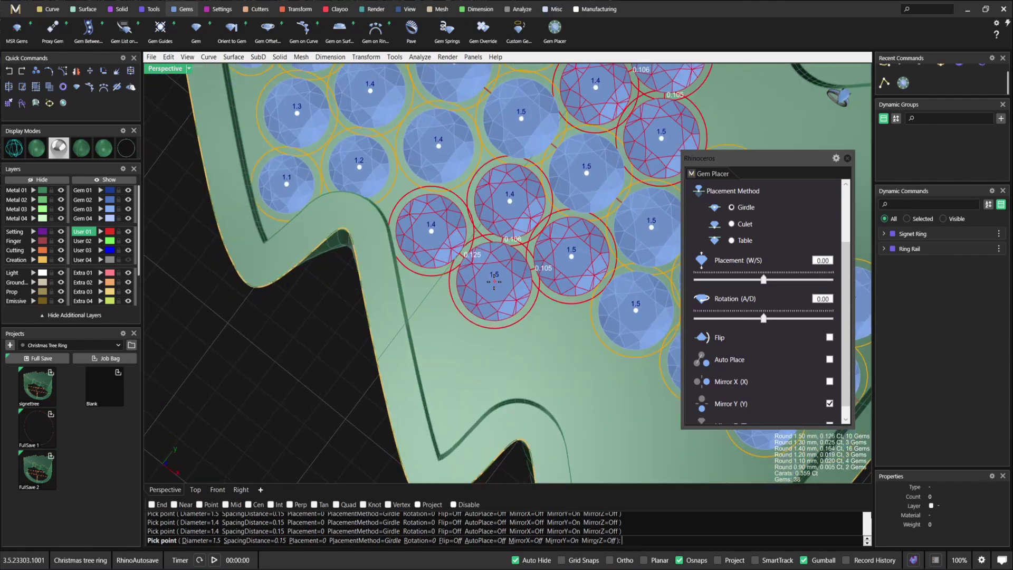
{"action": "key", "text": "e"}
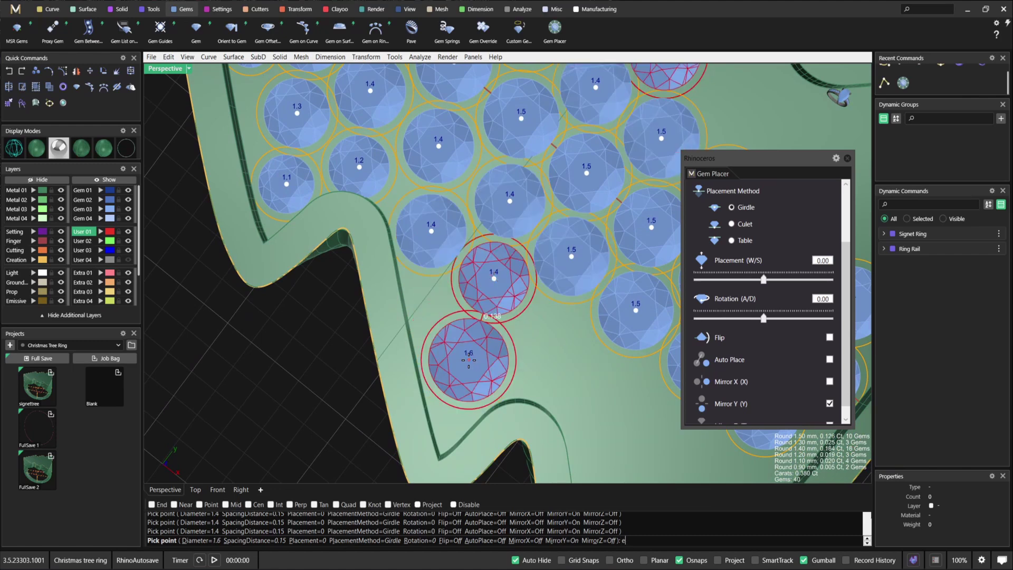
Step: Place mirrored pairs of 1.2 mm and 1.1 mm gems along the outer edge of the second branch tier
{"action": "key", "text": "q"}
{"action": "key", "text": "q"}
{"action": "key", "text": "q"}
{"action": "key", "text": "q"}
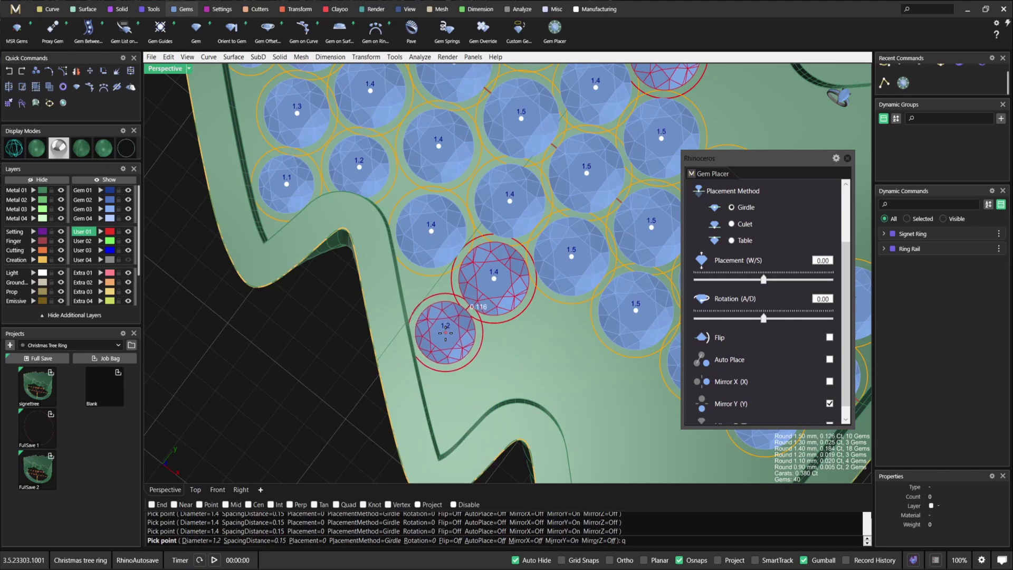
{"action": "left_click", "coordinate": [446, 333]}
{"action": "key", "text": "q"}
{"action": "left_click", "coordinate": [456, 399]}
Step: Place a mirrored pair of 1.5 mm gems in the second tier, below the 1.4 mm and 1.5 mm gems
{"action": "key", "text": "e"}
{"action": "key", "text": "e"}
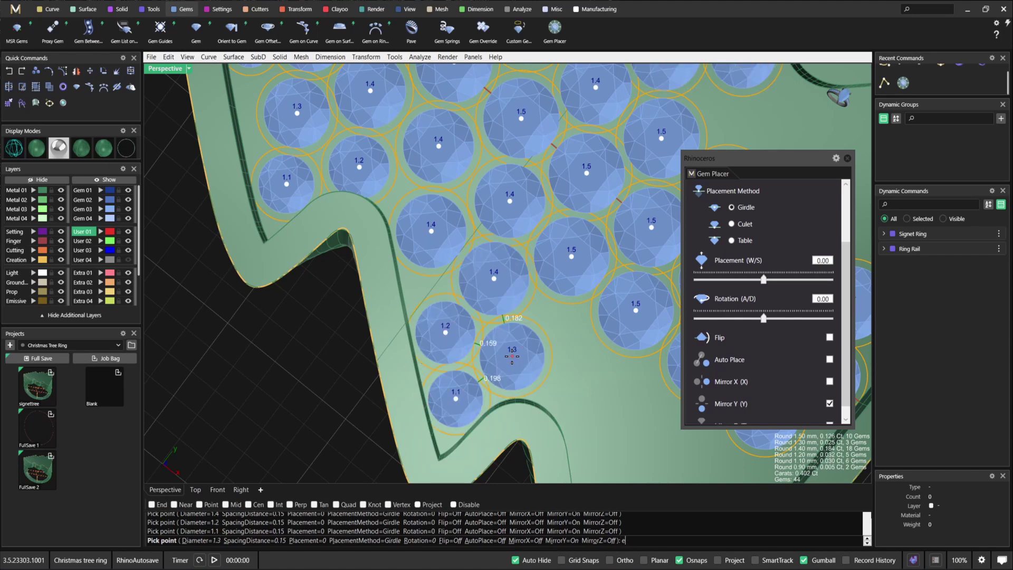
{"action": "key", "text": "e"}
{"action": "key", "text": "e"}
{"action": "key", "text": "e"}
{"action": "key", "text": "q"}
{"action": "left_click", "coordinate": [555, 342]}
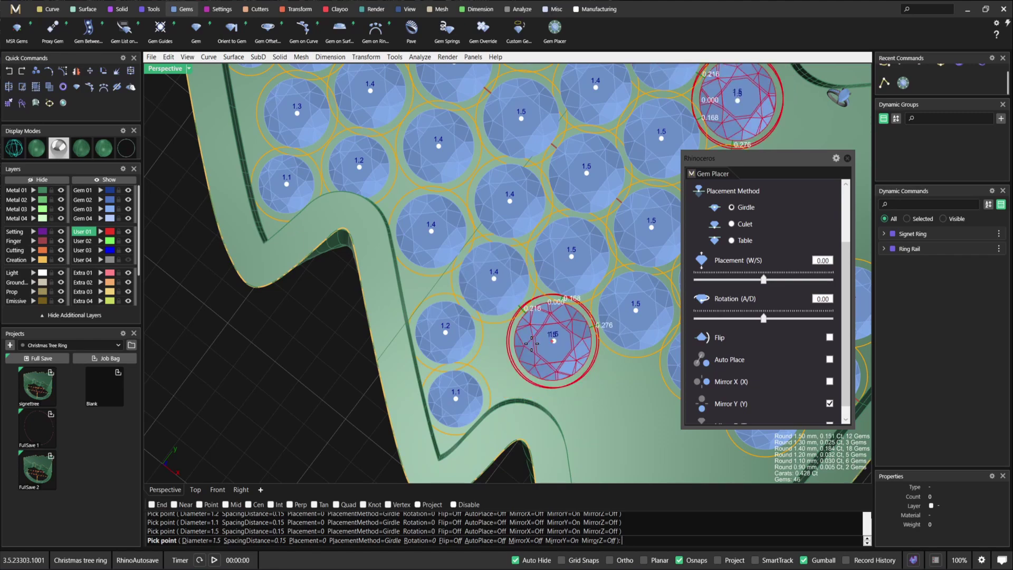
Step: Delete the 1.2 mm and 1.1 mm gems at the second tier's edge and fill the row with mirrored 1.5 mm pairs
{"action": "left_click", "coordinate": [445, 333]}
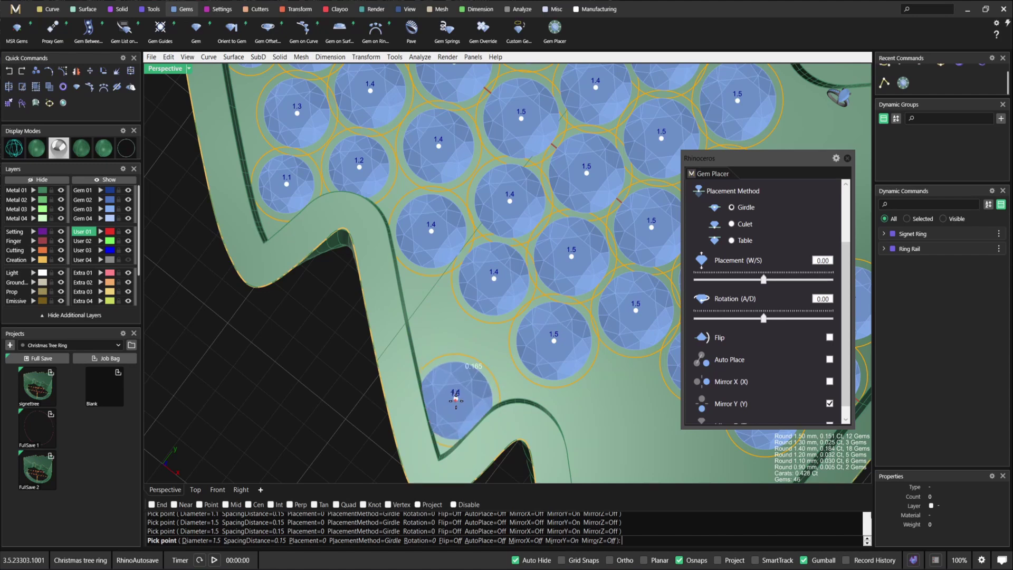
{"action": "left_click", "coordinate": [456, 400]}
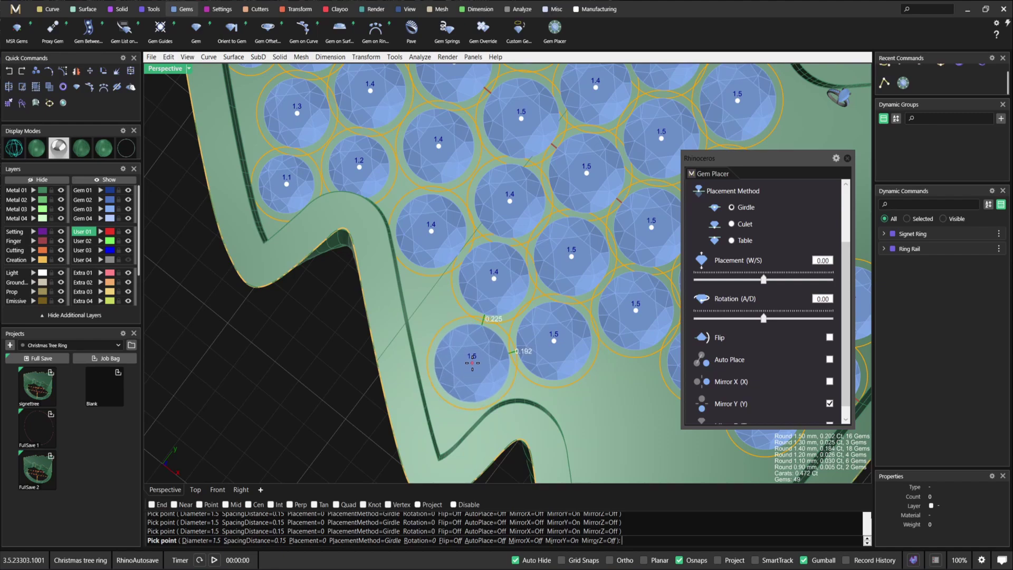
{"action": "left_click", "coordinate": [472, 363]}
Step: Fit a mirrored pair of 1.0 mm gems into the edge gap of the second branch tier, above the new 1.5 mm gems
{"action": "key", "text": "q"}
{"action": "key", "text": "q"}
{"action": "key", "text": "q"}
{"action": "key", "text": "q"}
{"action": "key", "text": "q"}
{"action": "key", "text": "q"}
{"action": "key", "text": "e"}
{"action": "left_click", "coordinate": [433, 305]}
Step: Place a mirrored pair of 1.4 mm gems at the outer end of the first row in the bottom branch tier
{"action": "scroll", "coordinate": [446, 315], "scroll_direction": "down", "scroll_amount": 7}
{"action": "scroll", "coordinate": [587, 373], "scroll_direction": "down", "scroll_amount": 3}
{"action": "right_click_drag", "start_coordinate": [587, 373], "coordinate": [481, 362]}
{"action": "scroll", "coordinate": [479, 331], "scroll_direction": "down", "scroll_amount": 3}
{"action": "scroll", "coordinate": [479, 332], "scroll_direction": "up", "scroll_amount": 5}
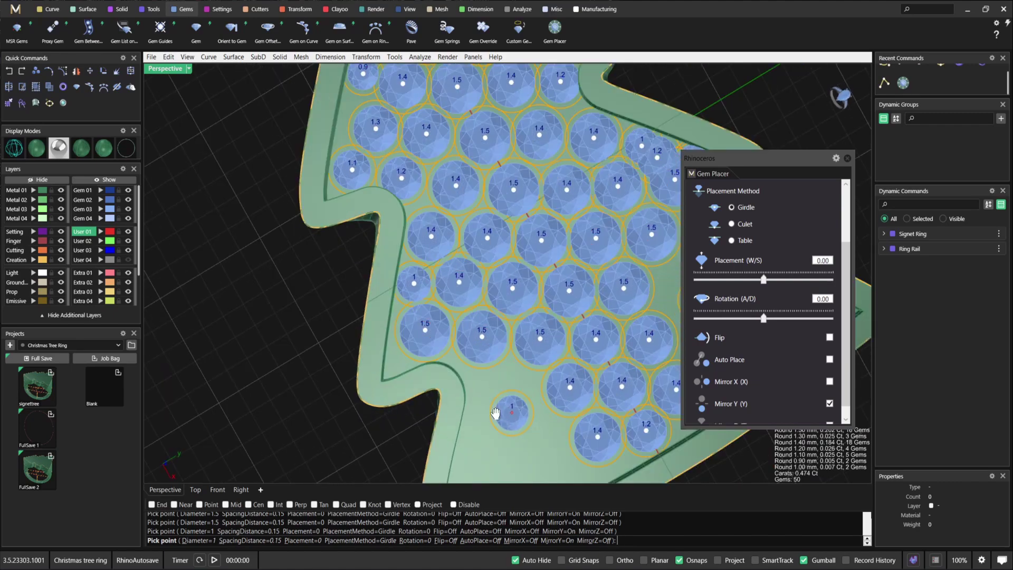
{"action": "scroll", "coordinate": [470, 369], "scroll_direction": "down", "scroll_amount": 3}
{"action": "scroll", "coordinate": [469, 384], "scroll_direction": "up", "scroll_amount": 2}
{"action": "scroll", "coordinate": [441, 359], "scroll_direction": "up", "scroll_amount": 4}
{"action": "key", "text": "e"}
{"action": "key", "text": "e"}
{"action": "key", "text": "e"}
{"action": "key", "text": "e"}
{"action": "key", "text": "e"}
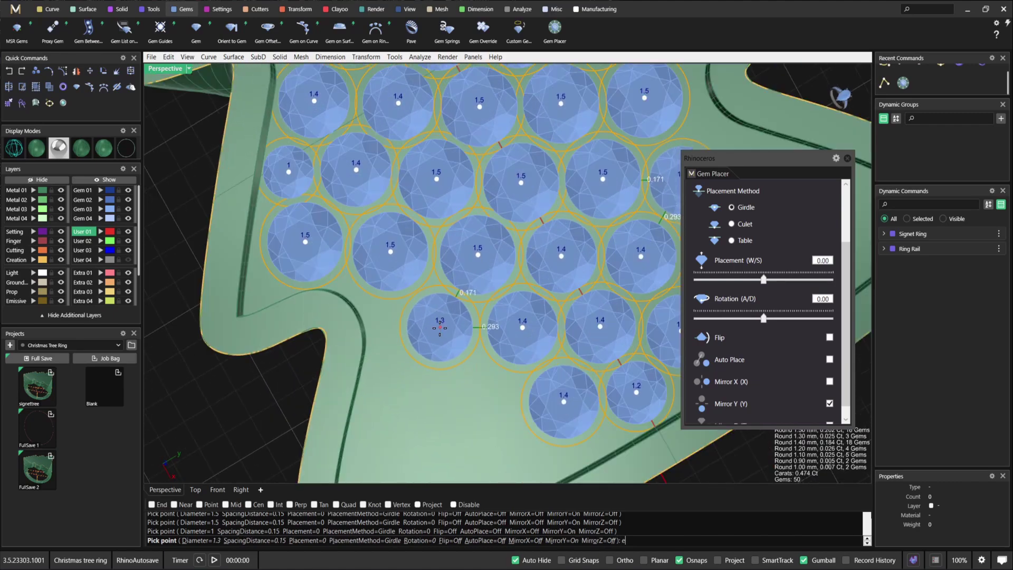
{"action": "key", "text": "q"}
{"action": "left_click", "coordinate": [434, 328]}
Step: Place mirrored pairs of 1.3 mm and 1.5 mm gems in the next row down of the bottom tier
{"action": "key", "text": "q"}
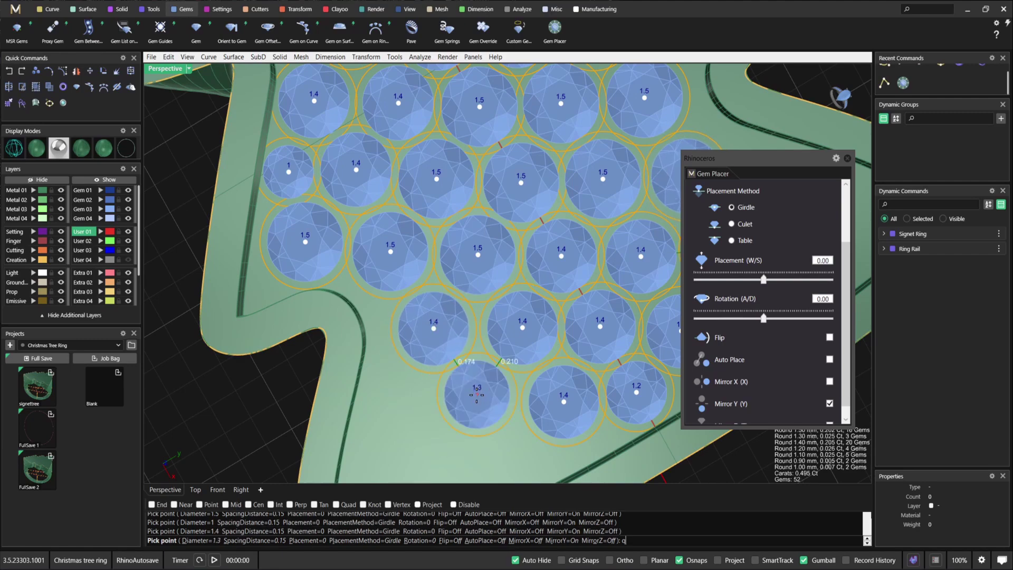
{"action": "left_click", "coordinate": [481, 393]}
{"action": "key", "text": "e"}
{"action": "key", "text": "e"}
{"action": "left_click", "coordinate": [396, 407]}
Step: Place mirrored pairs of 1.3 mm and 1.1 mm gems along the lower edge of the bottom tier
{"action": "scroll", "coordinate": [423, 438], "scroll_direction": "down", "scroll_amount": 4}
{"action": "right_click_drag", "start_coordinate": [424, 475], "coordinate": [430, 356], "text": "shift"}
{"action": "key", "text": "q"}
{"action": "key", "text": "q"}
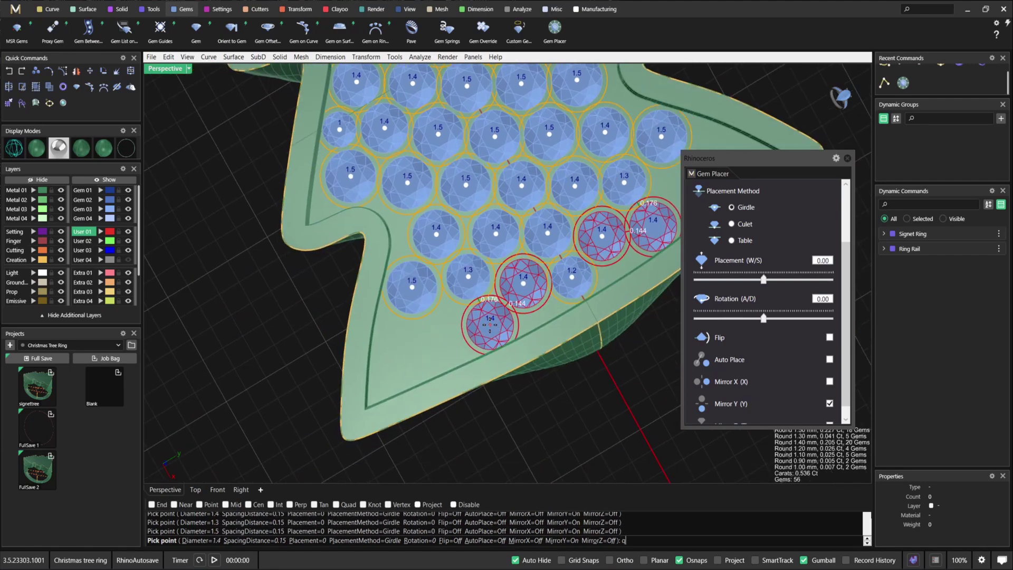
{"action": "left_click", "coordinate": [488, 323]}
{"action": "key", "text": "q"}
{"action": "key", "text": "q"}
{"action": "left_click", "coordinate": [445, 321]}
Step: Fill the outer corners of the bottom tier with a mirrored pair of 1.7 mm gems and finish placing gems
{"action": "key", "text": "e"}
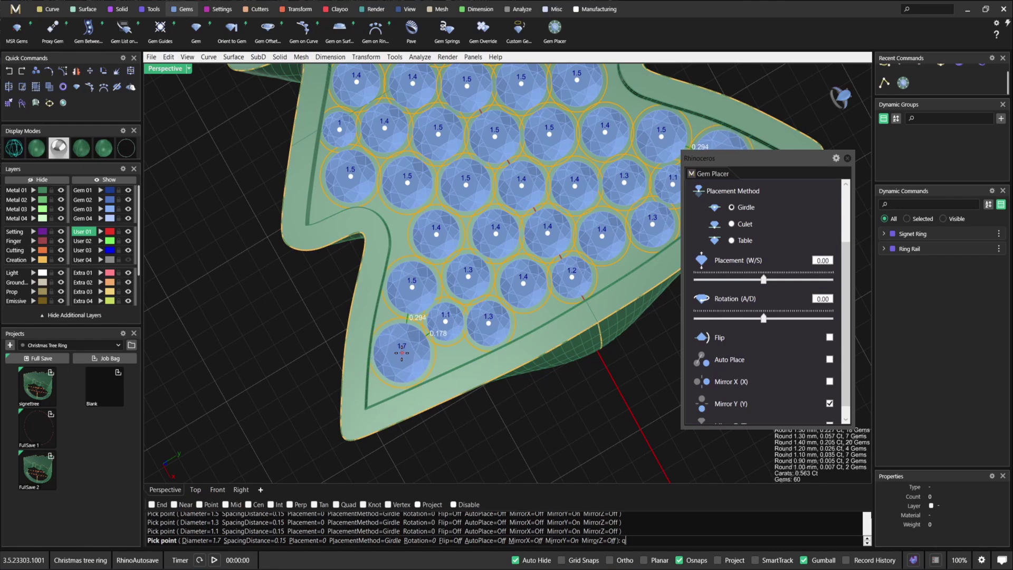
{"action": "left_click", "coordinate": [402, 352]}
{"action": "scroll", "coordinate": [554, 293], "scroll_direction": "down", "scroll_amount": 8}
{"action": "right_click", "coordinate": [485, 252]}
{"action": "right_click_drag", "start_coordinate": [411, 259], "coordinate": [476, 185]}
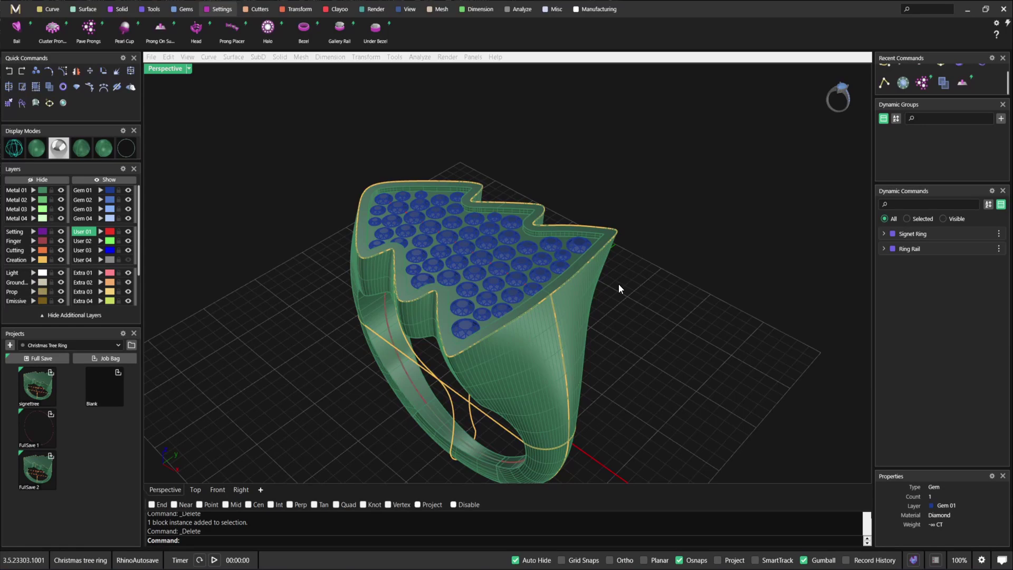
Step: Start a Prong On Surface on the recessed tree face and turn on Mirror Y for it
{"action": "right_click_drag", "start_coordinate": [294, 305], "coordinate": [379, 309]}
{"action": "right_click_drag", "start_coordinate": [419, 180], "coordinate": [471, 194]}
{"action": "scroll", "coordinate": [473, 158], "scroll_direction": "up", "scroll_amount": 2}
{"action": "scroll", "coordinate": [465, 211], "scroll_direction": "up", "scroll_amount": 5}
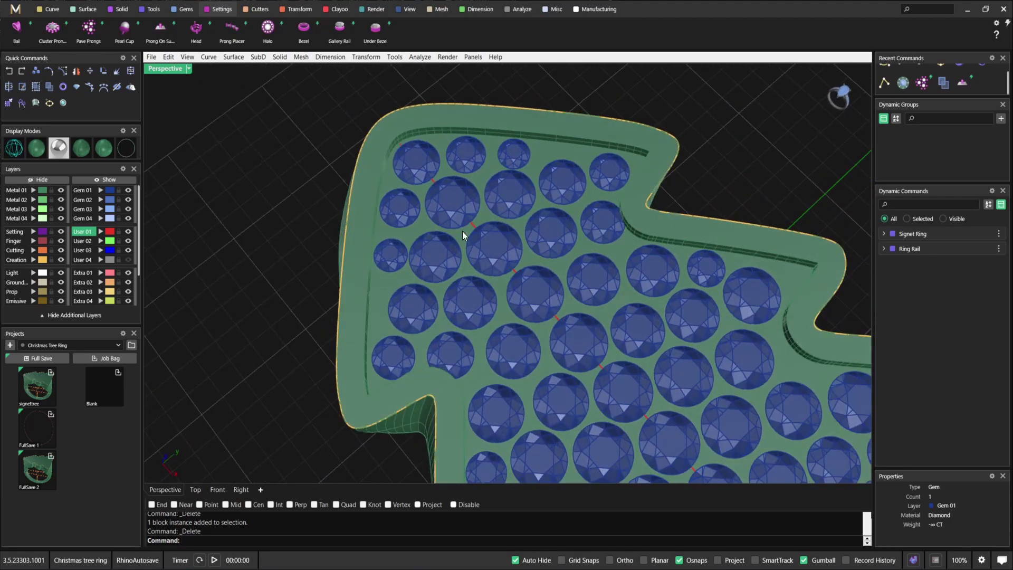
{"action": "left_click", "coordinate": [159, 32]}
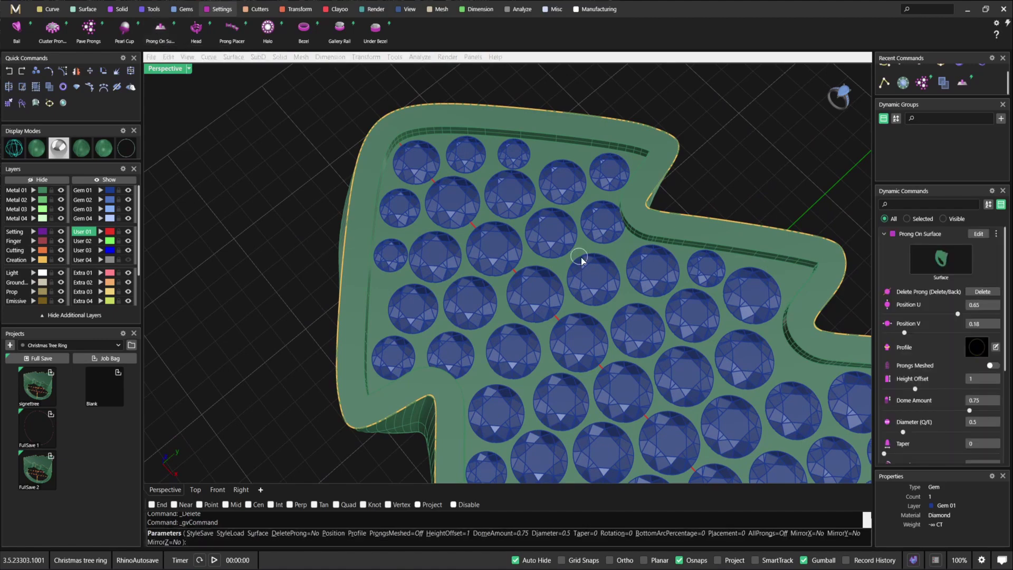
{"action": "scroll", "coordinate": [565, 262], "scroll_direction": "down", "scroll_amount": 4}
{"action": "scroll", "coordinate": [969, 376], "scroll_direction": "down", "scroll_amount": 6}
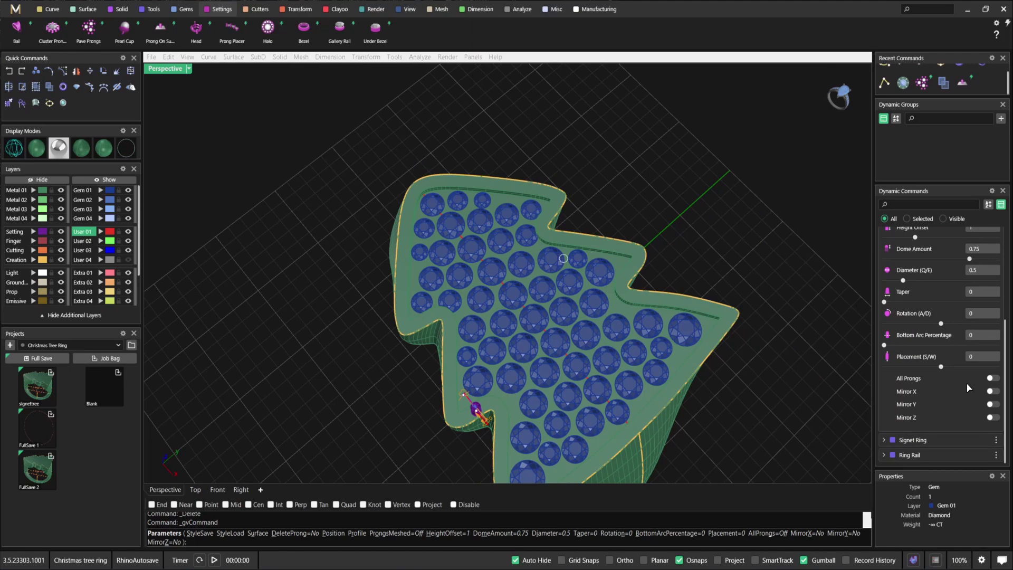
{"action": "scroll", "coordinate": [559, 274], "scroll_direction": "up", "scroll_amount": 2}
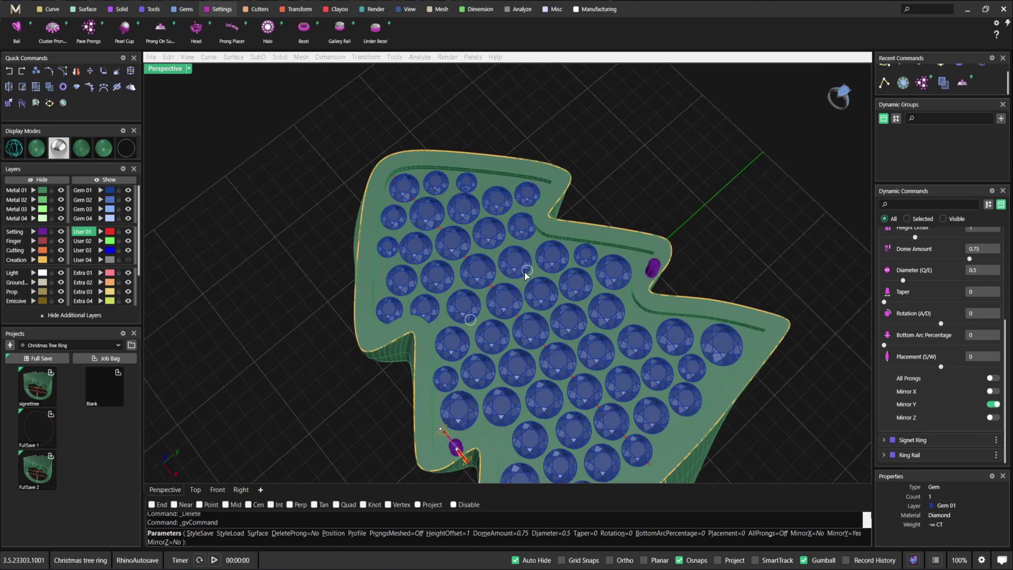
Step: Move the mirrored prong pair from the ring's edge into the gaps between gems beside the centre row
{"action": "scroll", "coordinate": [417, 228], "scroll_direction": "up", "scroll_amount": 2}
{"action": "scroll", "coordinate": [411, 231], "scroll_direction": "down", "scroll_amount": 4}
{"action": "right_click_drag", "start_coordinate": [452, 404], "coordinate": [514, 390]}
{"action": "scroll", "coordinate": [517, 392], "scroll_direction": "up", "scroll_amount": 6}
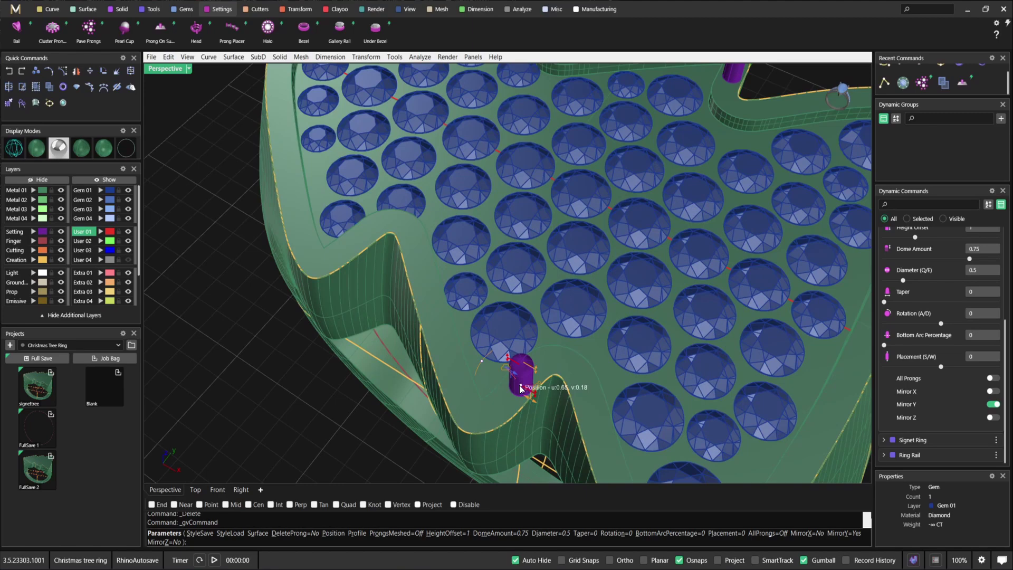
{"action": "left_click_drag", "start_coordinate": [519, 388], "coordinate": [544, 195]}
{"action": "scroll", "coordinate": [545, 196], "scroll_direction": "up", "scroll_amount": 6}
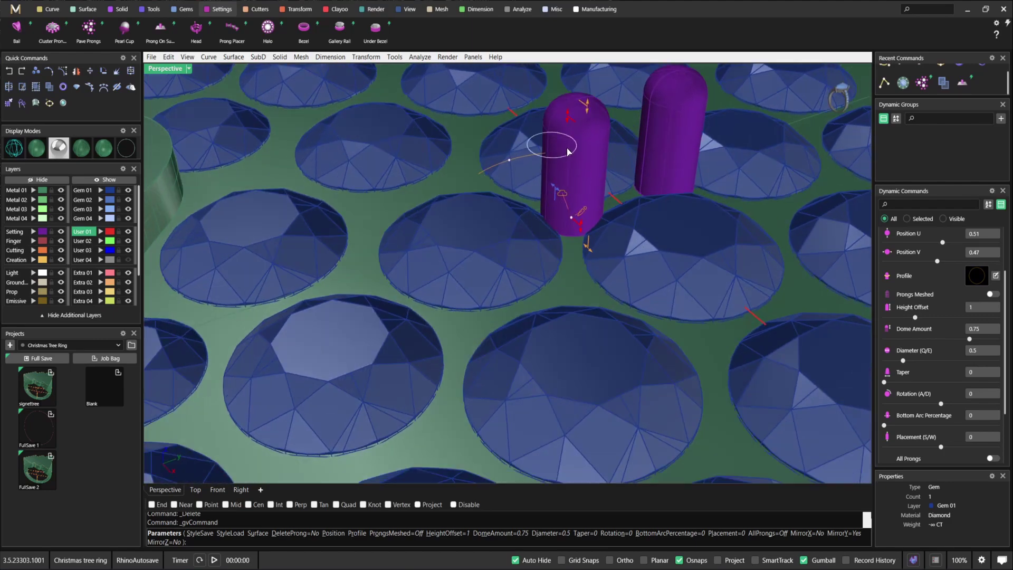
Step: Set the prongs' height offset to 0.55 and sink them with a placement of -0.1 mm
{"action": "right_click_drag", "start_coordinate": [567, 152], "coordinate": [551, 199], "text": "shift"}
{"action": "left_click_drag", "start_coordinate": [569, 161], "coordinate": [565, 218]}
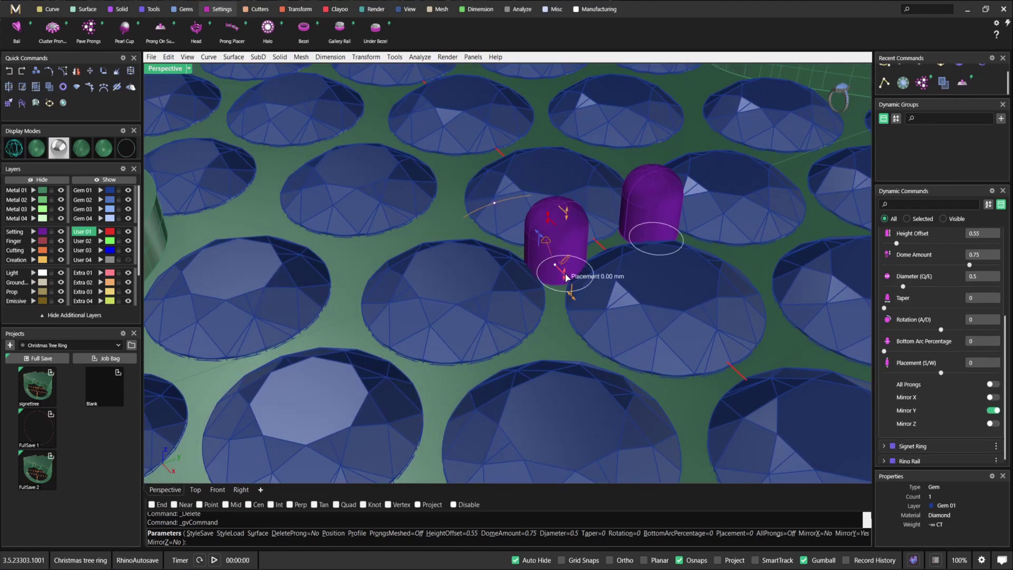
{"action": "left_click_drag", "start_coordinate": [566, 278], "coordinate": [566, 288]}
{"action": "scroll", "coordinate": [564, 289], "scroll_direction": "down", "scroll_amount": 5}
{"action": "right_click_drag", "start_coordinate": [564, 290], "coordinate": [528, 338]}
{"action": "scroll", "coordinate": [570, 269], "scroll_direction": "up", "scroll_amount": 4}
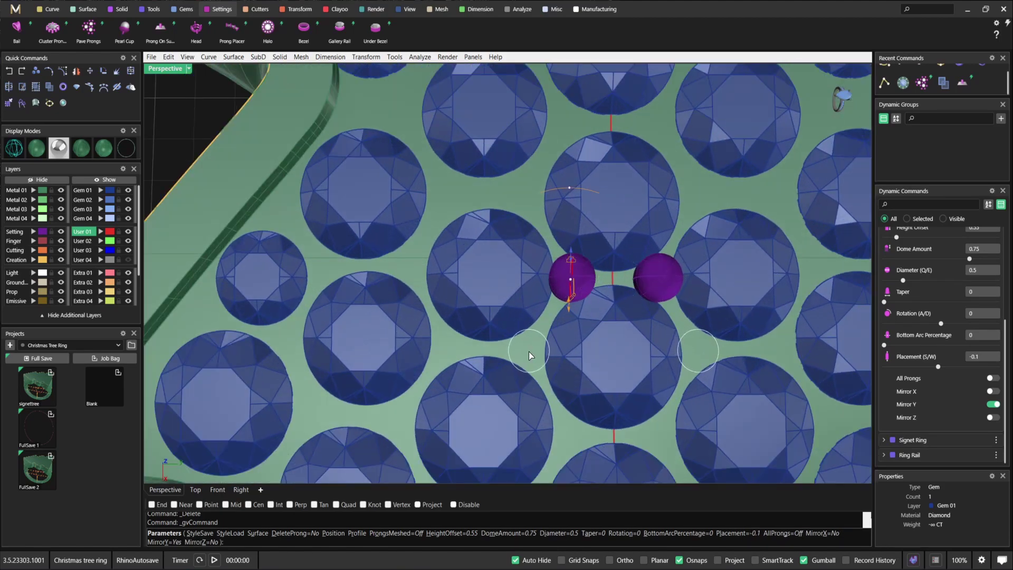
Step: Set the prong diameter to 0.55 mm and add a second mirrored prong pair at the same centre gem
{"action": "right_click_drag", "start_coordinate": [566, 295], "coordinate": [598, 278]}
{"action": "scroll", "coordinate": [598, 278], "scroll_direction": "up", "scroll_amount": 4}
{"action": "key", "text": "e"}
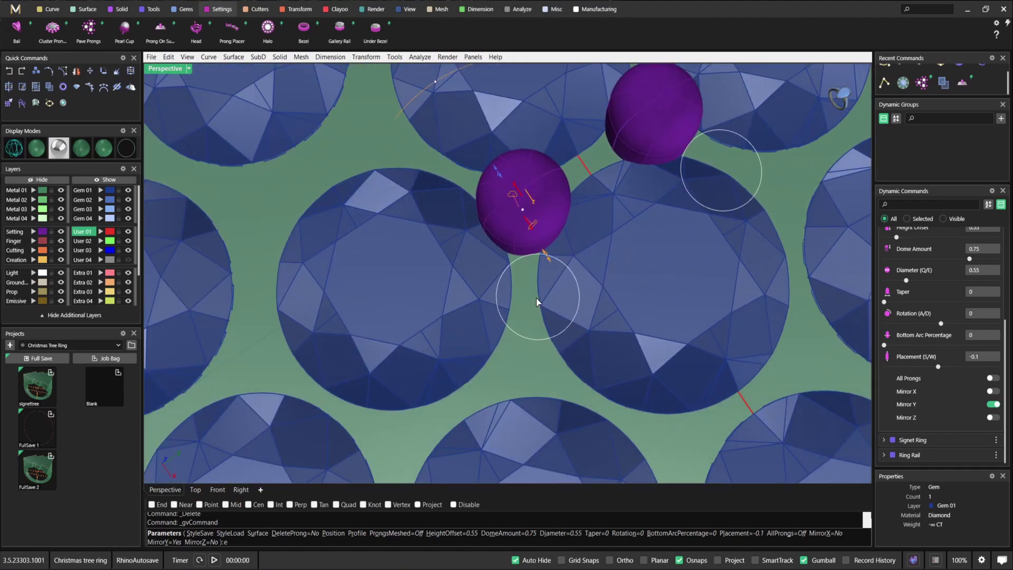
{"action": "right_click_drag", "start_coordinate": [525, 361], "coordinate": [528, 309]}
{"action": "scroll", "coordinate": [514, 340], "scroll_direction": "down", "scroll_amount": 4}
{"action": "scroll", "coordinate": [534, 301], "scroll_direction": "down", "scroll_amount": 3}
{"action": "left_click", "coordinate": [530, 305]}
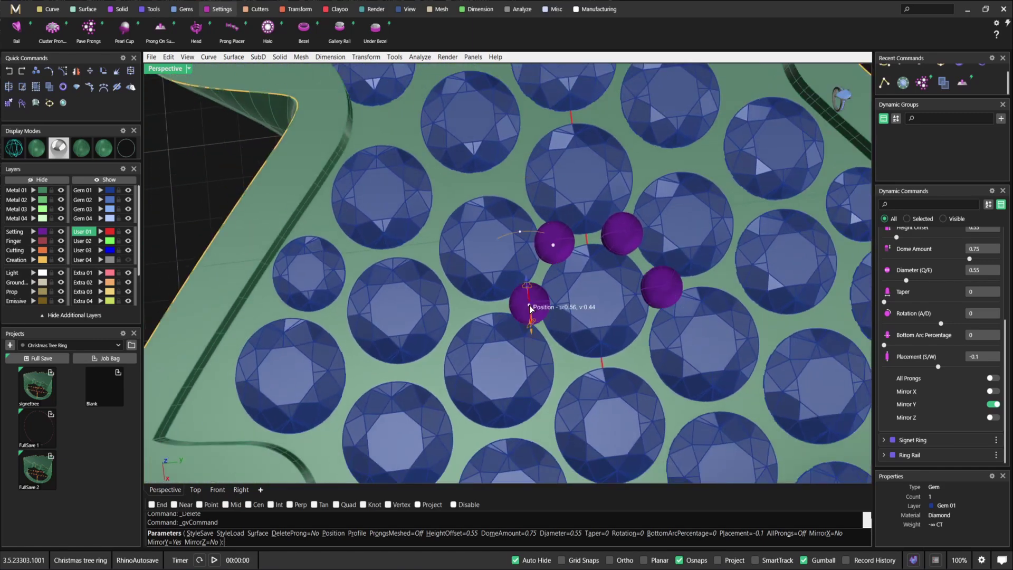
Step: Add mirrored pairs of 0.55 mm prongs in the gaps down both sides of the centre gem row
{"action": "left_click", "coordinate": [568, 366]}
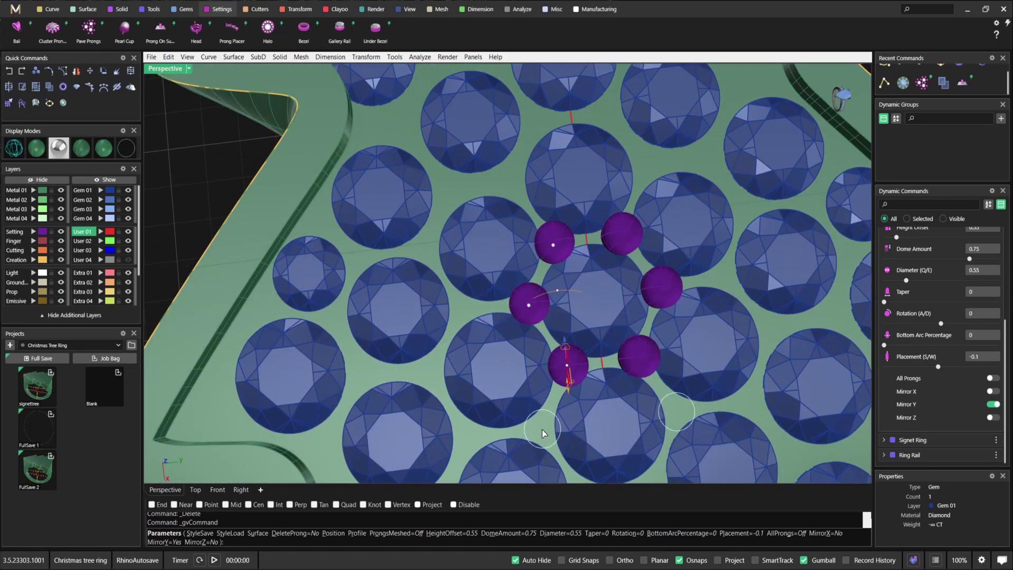
{"action": "left_click", "coordinate": [542, 431]}
{"action": "scroll", "coordinate": [543, 430], "scroll_direction": "down", "scroll_amount": 4}
{"action": "scroll", "coordinate": [557, 407], "scroll_direction": "up", "scroll_amount": 2}
{"action": "scroll", "coordinate": [597, 351], "scroll_direction": "up", "scroll_amount": 2}
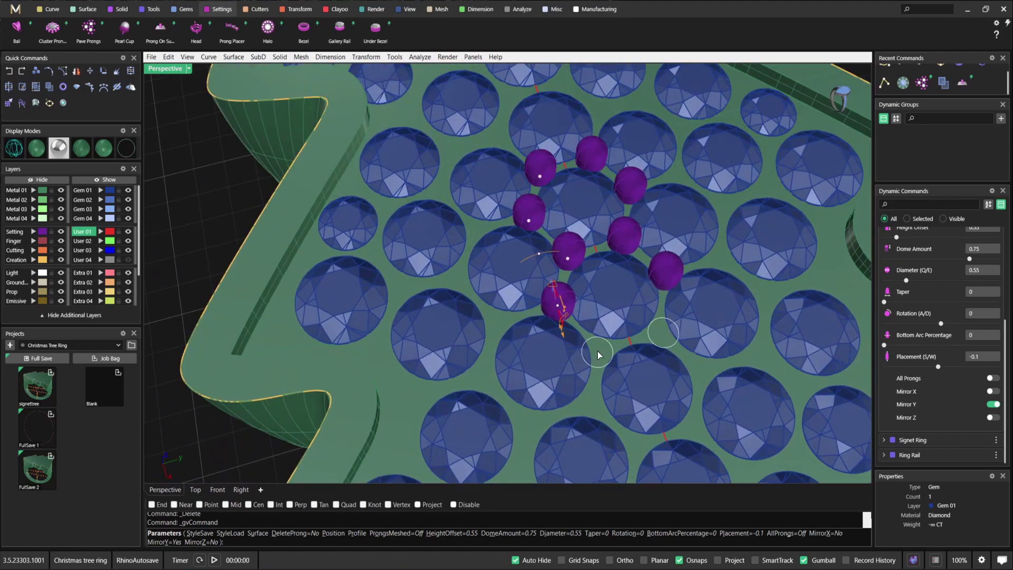
{"action": "left_click", "coordinate": [603, 349]}
{"action": "left_click", "coordinate": [591, 402]}
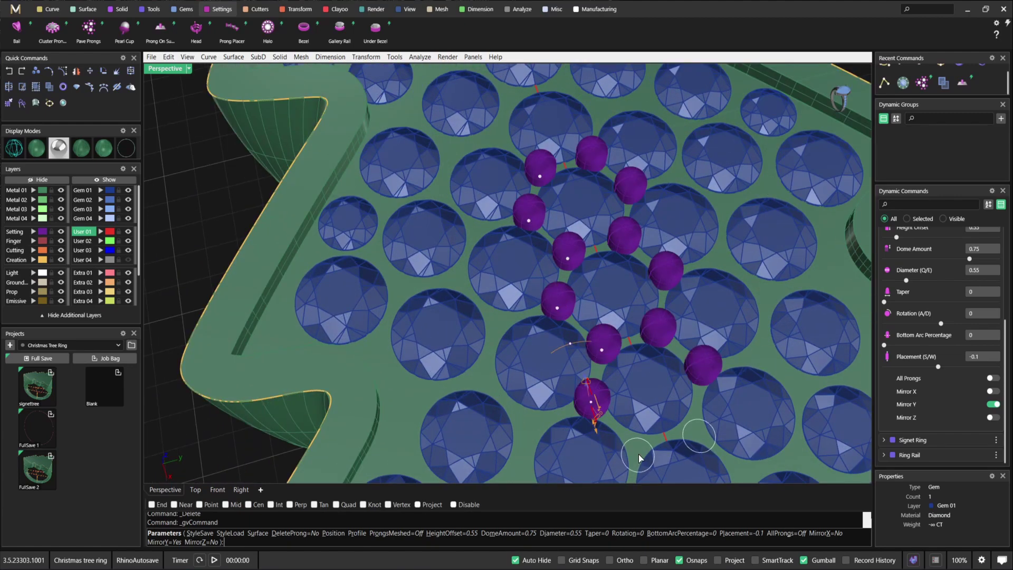
{"action": "left_click", "coordinate": [636, 447]}
Step: Continue the mirrored prong pairs towards the tree's base and set the last pair's diameter to 0.6 mm
{"action": "scroll", "coordinate": [637, 447], "scroll_direction": "down", "scroll_amount": 4}
{"action": "scroll", "coordinate": [638, 447], "scroll_direction": "down", "scroll_amount": 2}
{"action": "right_click_drag", "start_coordinate": [731, 399], "coordinate": [681, 312], "text": "shift"}
{"action": "scroll", "coordinate": [616, 356], "scroll_direction": "up", "scroll_amount": 4}
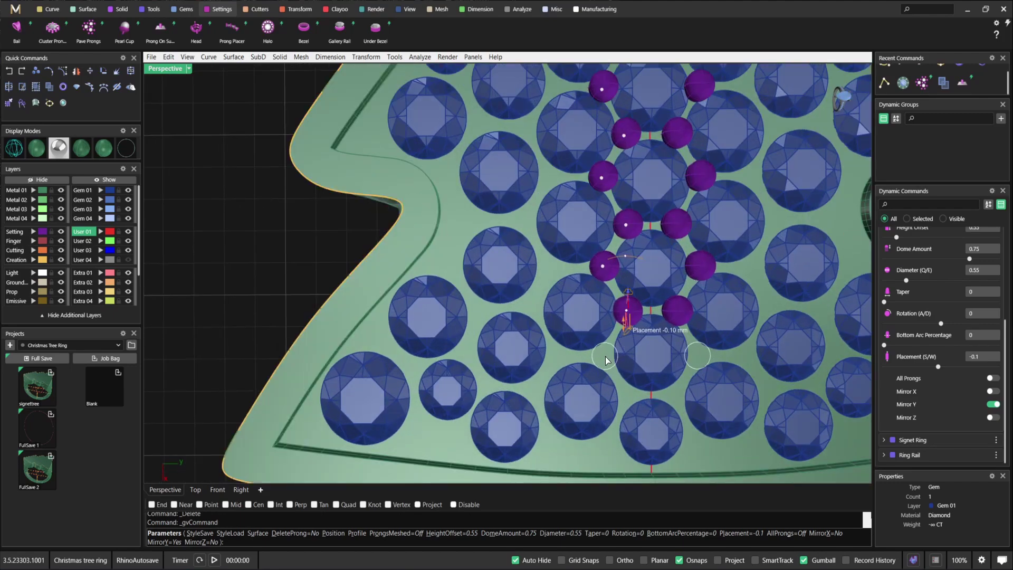
{"action": "scroll", "coordinate": [605, 359], "scroll_direction": "up", "scroll_amount": 5}
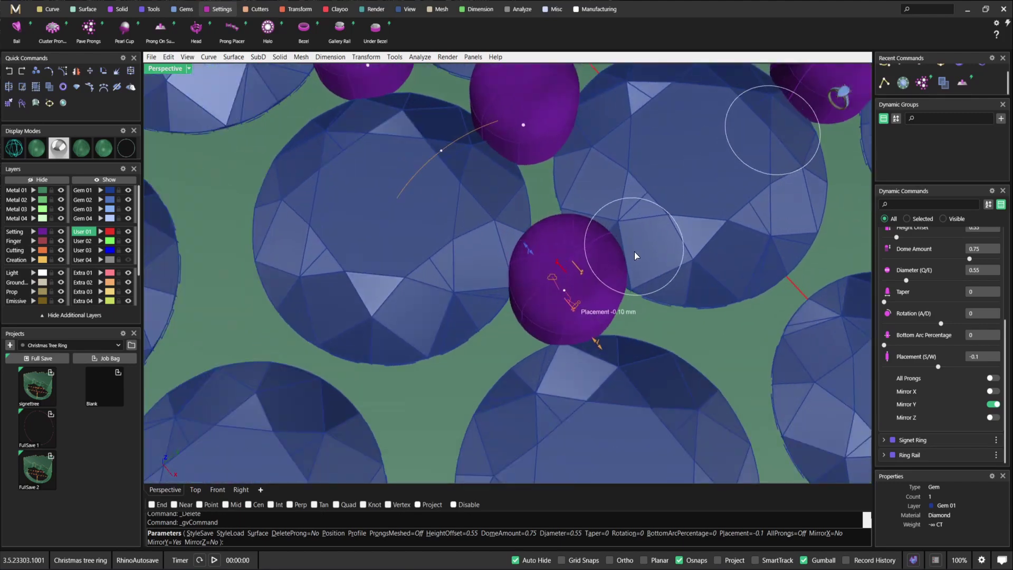
{"action": "right_click_drag", "start_coordinate": [607, 338], "coordinate": [581, 205]}
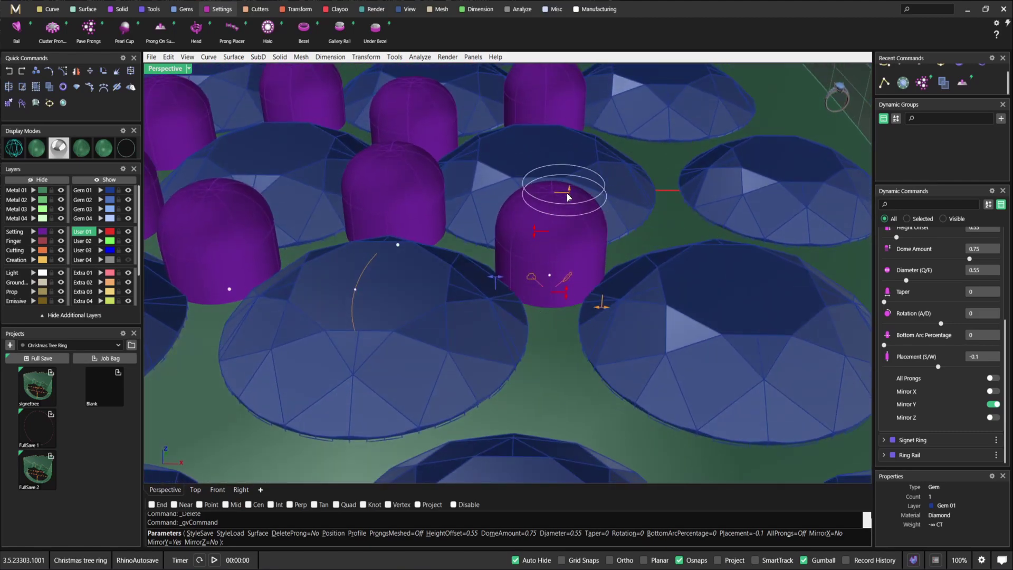
{"action": "right_click_drag", "start_coordinate": [623, 292], "coordinate": [600, 297]}
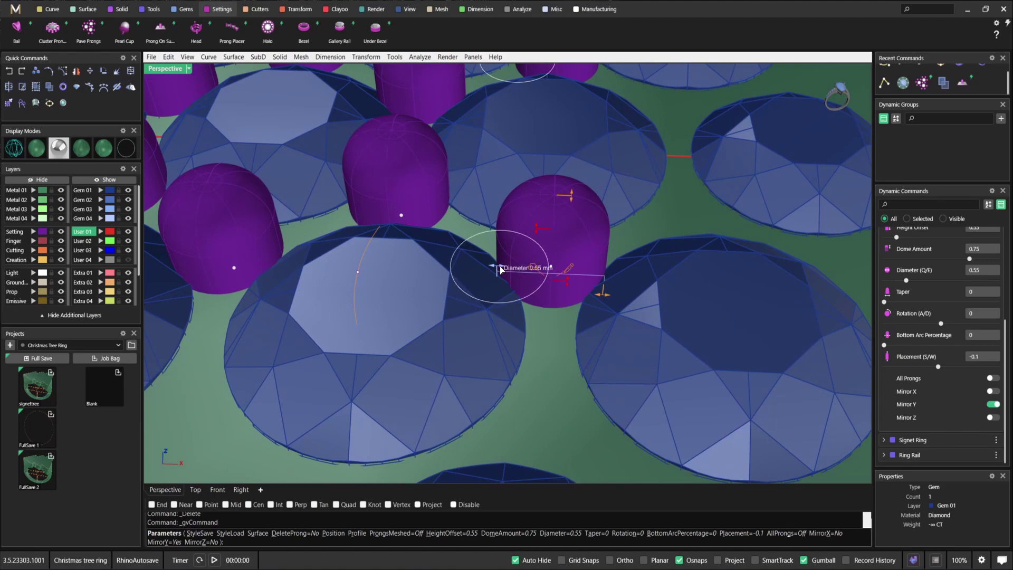
{"action": "key", "text": "e"}
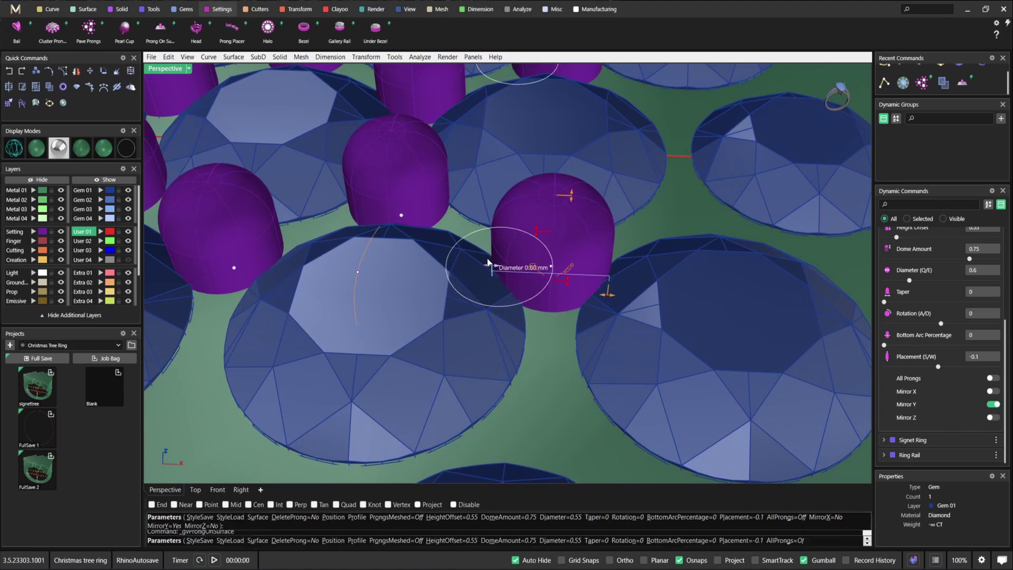
Step: Add mirrored prong pairs above and beside the lowest centre gem, setting the pair at the edge to 0.55 mm diameter
{"action": "scroll", "coordinate": [488, 259], "scroll_direction": "down", "scroll_amount": 4}
{"action": "right_click_drag", "start_coordinate": [658, 236], "coordinate": [680, 319]}
{"action": "left_click", "coordinate": [668, 316]}
{"action": "key", "text": "q"}
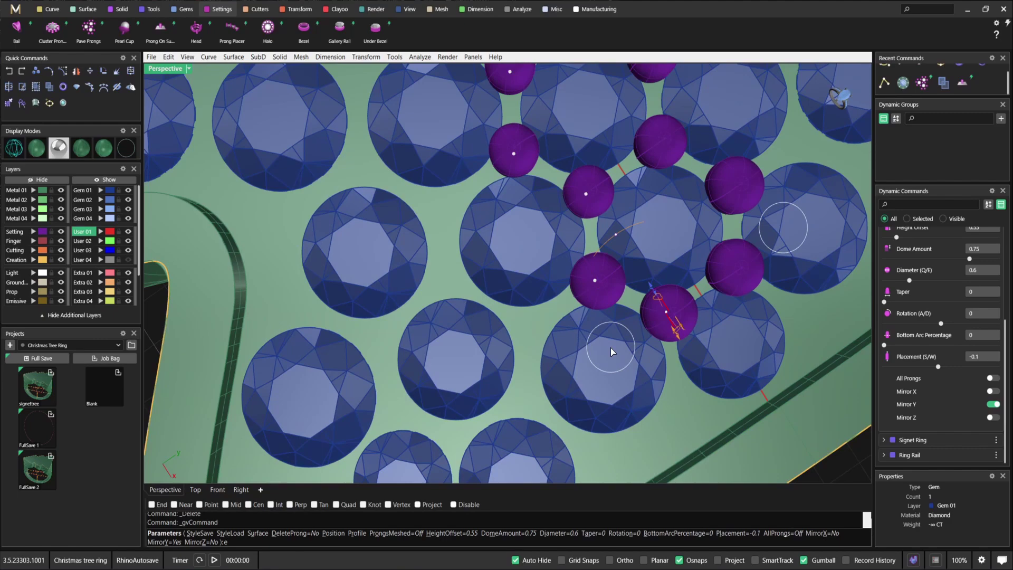
{"action": "right_click_drag", "start_coordinate": [610, 347], "coordinate": [638, 348]}
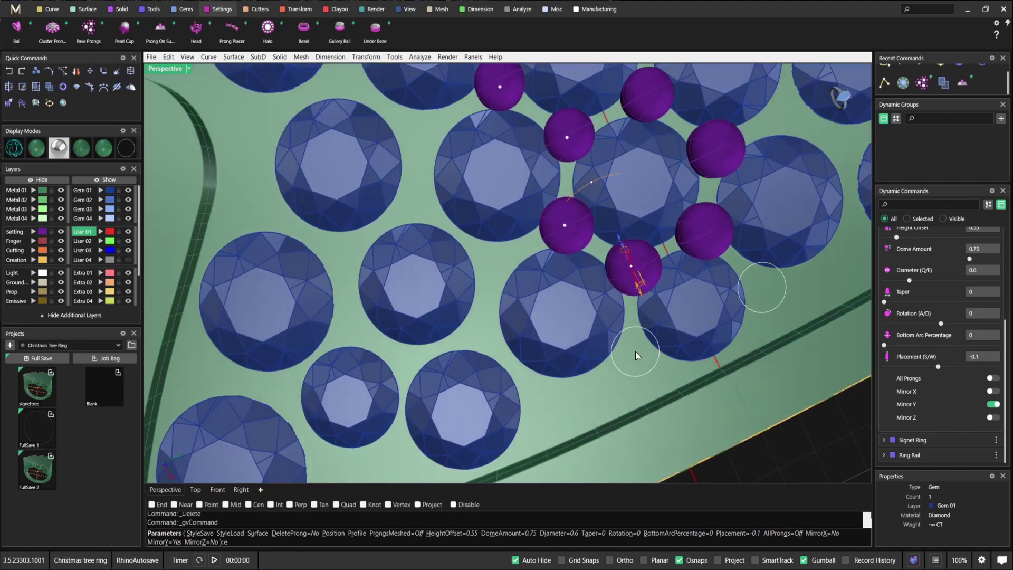
{"action": "left_click", "coordinate": [635, 353]}
{"action": "right_click_drag", "start_coordinate": [549, 369], "coordinate": [539, 365]}
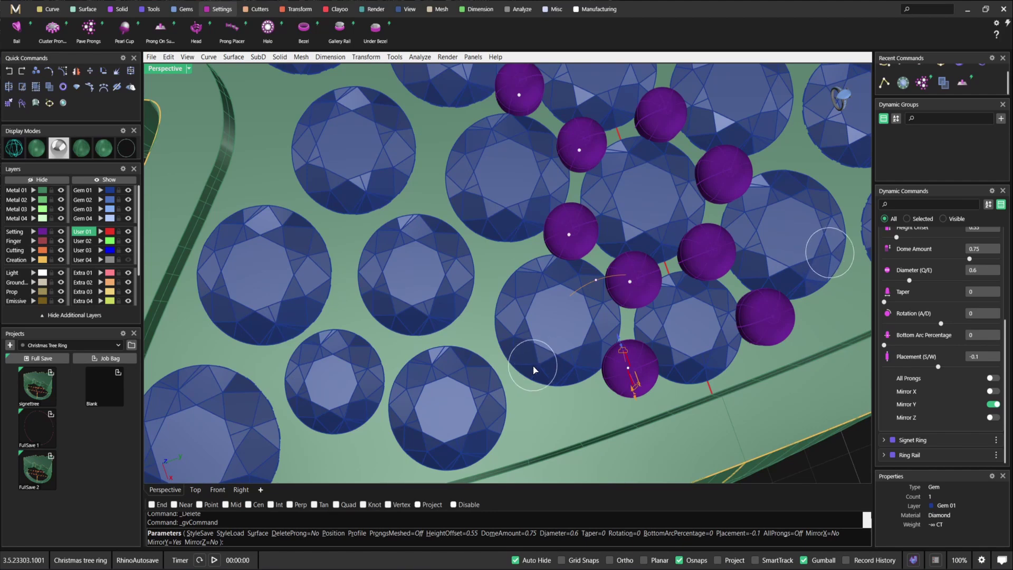
{"action": "key", "text": "q"}
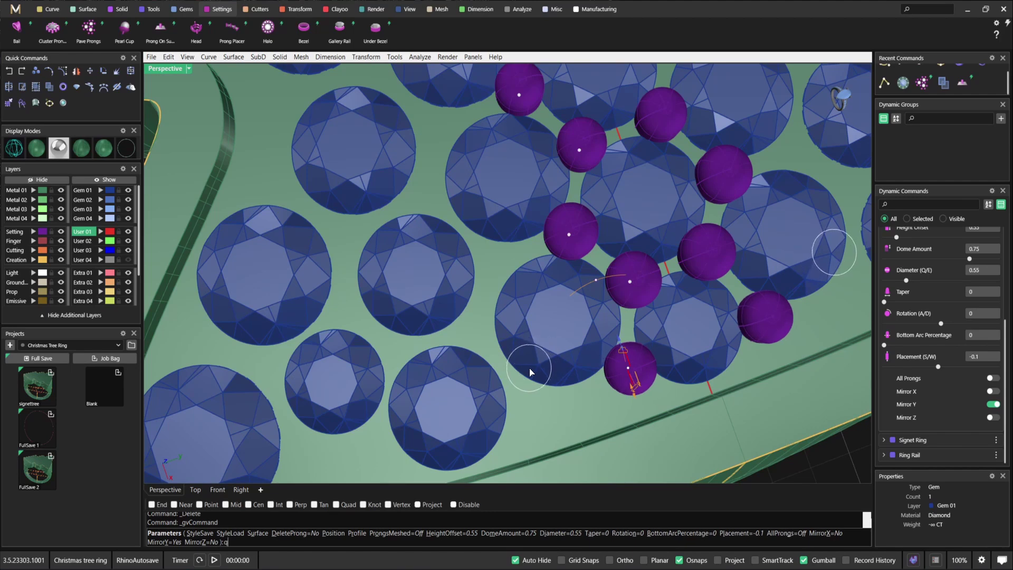
Step: Add mirrored pairs of 0.6 mm prongs around the 1.3 mm and 1.4 mm gems in the bottom tier
{"action": "left_click", "coordinate": [474, 330]}
{"action": "key", "text": "e"}
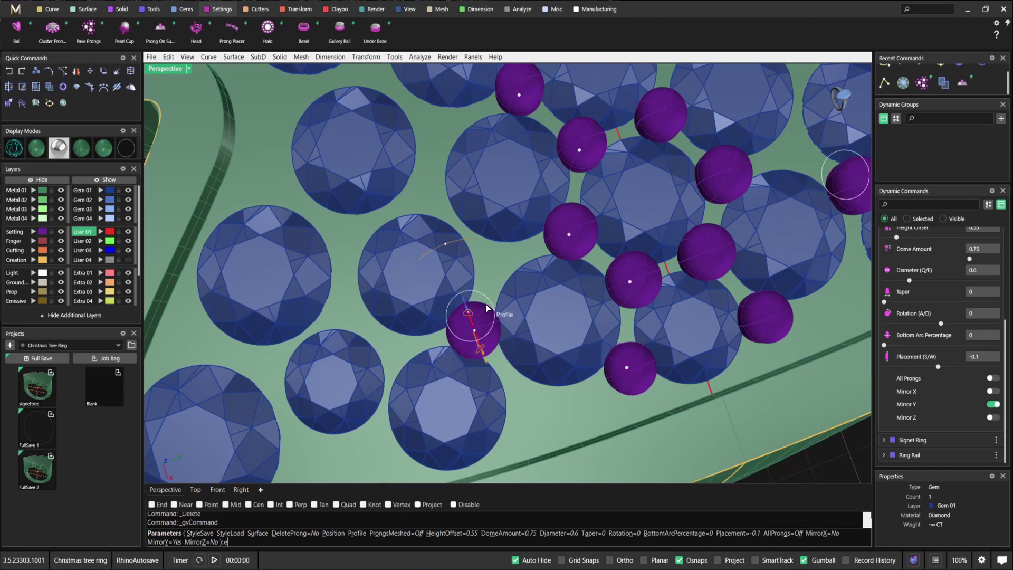
{"action": "left_click", "coordinate": [495, 262]}
{"action": "left_click", "coordinate": [525, 392]}
{"action": "right_click_drag", "start_coordinate": [470, 414], "coordinate": [591, 364], "text": "shift"}
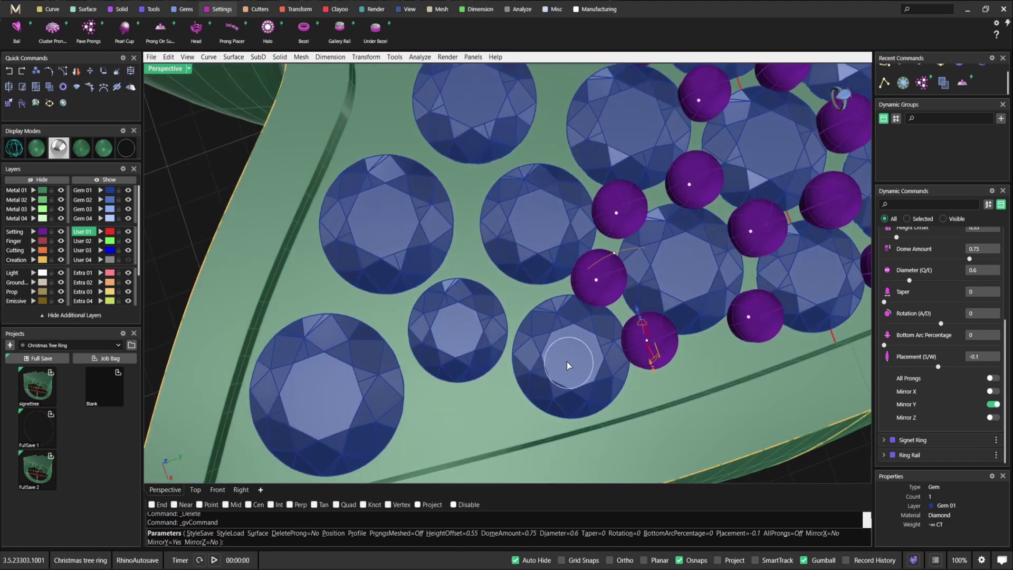
Step: Add mirrored prong pairs around the 1.1 mm gems and the 1.7 mm corner gems of the bottom tier
{"action": "left_click", "coordinate": [498, 389]}
{"action": "left_click", "coordinate": [521, 303]}
{"action": "left_click", "coordinate": [467, 256]}
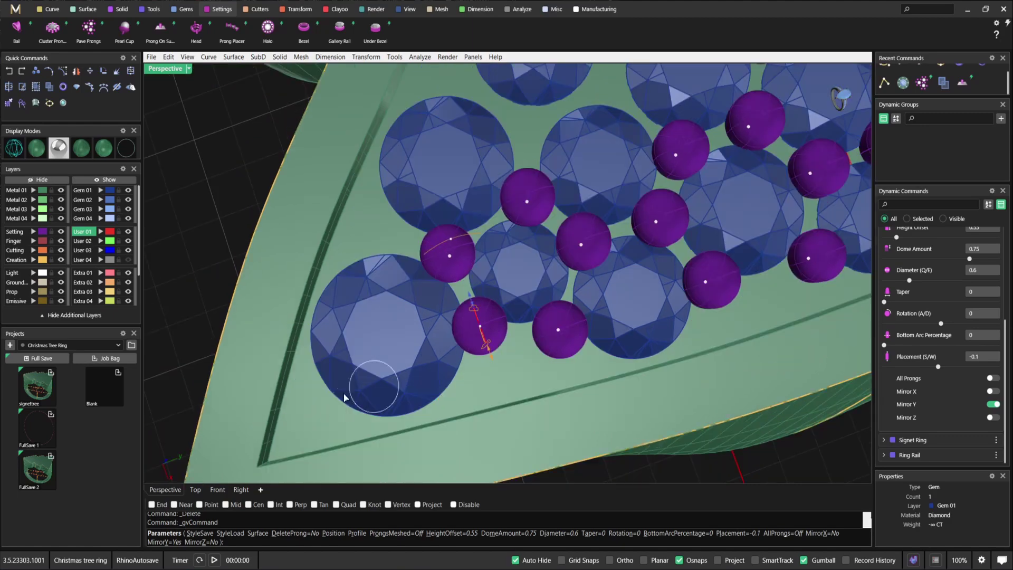
{"action": "left_click", "coordinate": [319, 410]}
{"action": "left_click", "coordinate": [355, 240]}
{"action": "key", "text": "q"}
Step: Add mirrored pairs of 0.6 mm prongs in the gaps between the bottom tier's upper gems and the second tier's lowest row
{"action": "left_click", "coordinate": [591, 287]}
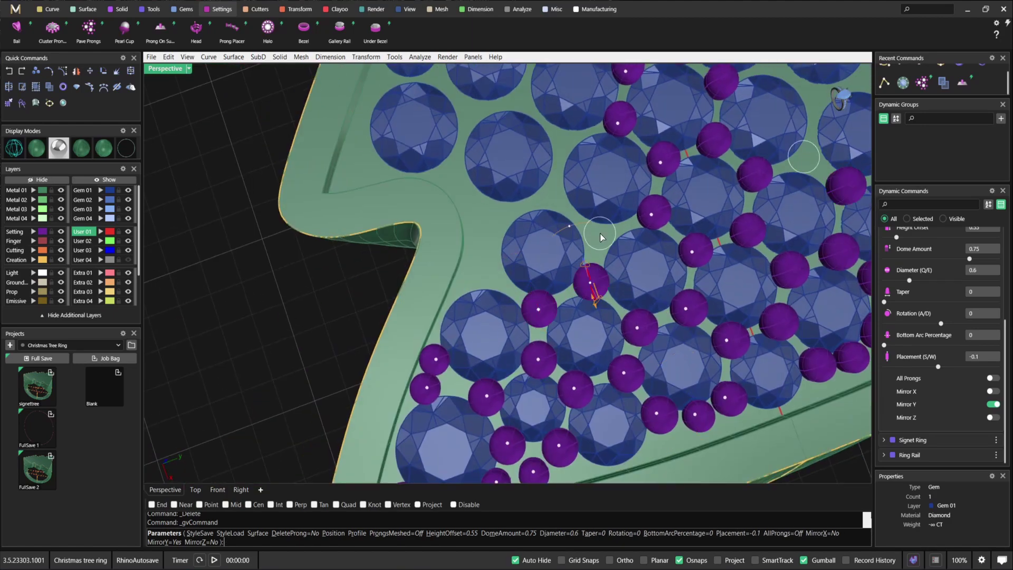
{"action": "left_click", "coordinate": [596, 238]}
{"action": "left_click", "coordinate": [556, 201]}
{"action": "left_click", "coordinate": [502, 217]}
{"action": "left_click", "coordinate": [491, 275]}
Step: Add mirrored 0.6 mm prong pairs through the second tier's gaps and around its 1.0 mm edge gems
{"action": "right_click_drag", "start_coordinate": [490, 274], "coordinate": [542, 359], "text": "shift"}
{"action": "left_click", "coordinate": [617, 229]}
{"action": "left_click", "coordinate": [574, 184]}
{"action": "left_click", "coordinate": [522, 200]}
{"action": "left_click", "coordinate": [418, 248]}
{"action": "right_click_drag", "start_coordinate": [501, 255], "coordinate": [506, 349], "text": "shift"}
{"action": "left_click", "coordinate": [493, 261]}
{"action": "left_click", "coordinate": [498, 207]}
{"action": "right_click_drag", "start_coordinate": [472, 187], "coordinate": [443, 256], "text": "shift"}
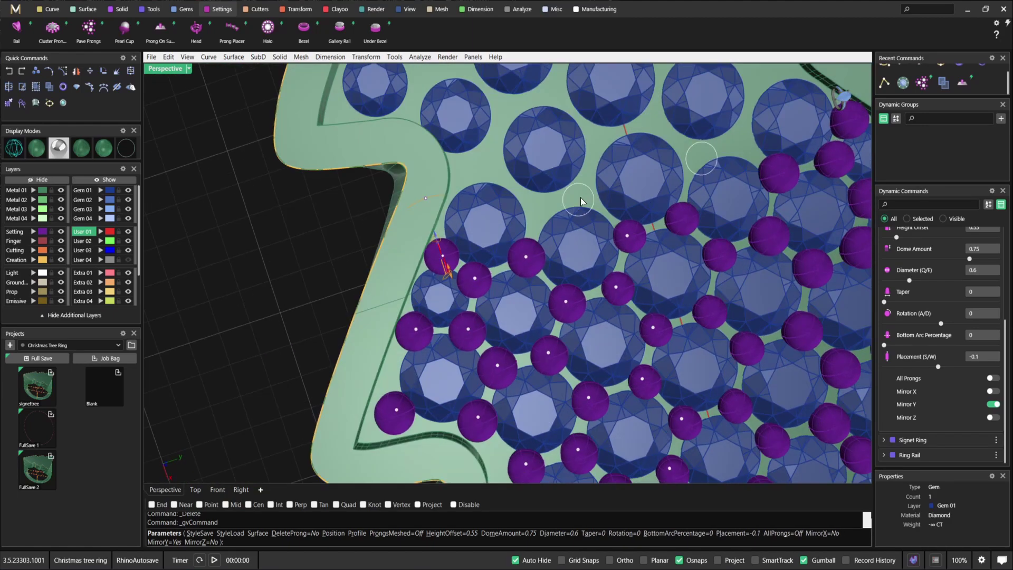
Step: Add mirrored 0.6 mm prong pairs through the lower rows of the top tier, out towards its branch tips
{"action": "left_click", "coordinate": [583, 194]}
{"action": "left_click", "coordinate": [490, 166]}
{"action": "left_click", "coordinate": [600, 141]}
{"action": "right_click_drag", "start_coordinate": [600, 142], "coordinate": [586, 232]}
{"action": "left_click", "coordinate": [557, 227]}
{"action": "left_click", "coordinate": [503, 236]}
{"action": "left_click", "coordinate": [470, 185]}
{"action": "left_click", "coordinate": [428, 190]}
{"action": "left_click", "coordinate": [389, 141]}
{"action": "left_click", "coordinate": [343, 205]}
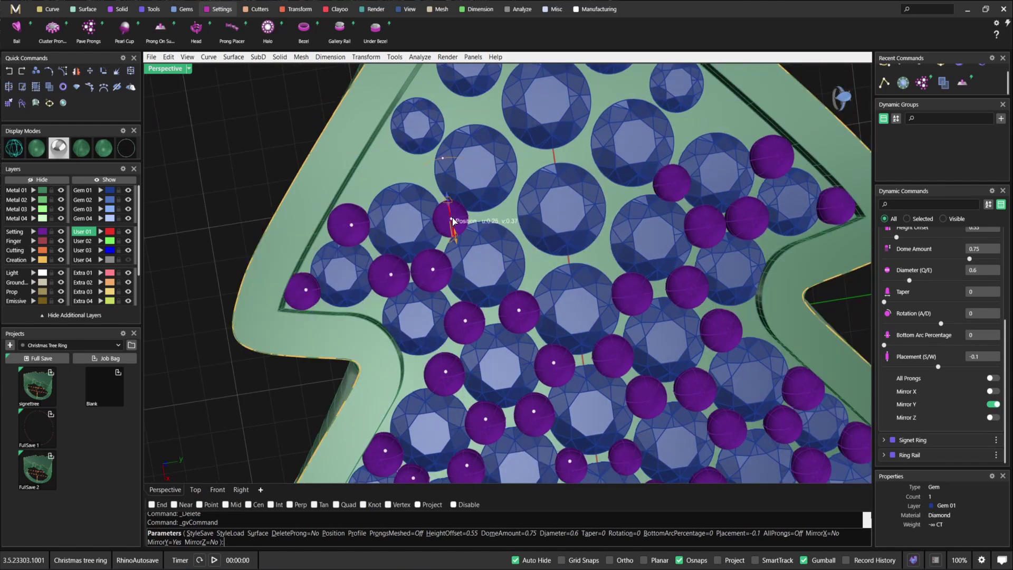
Step: Add mirrored 0.6 mm prong pairs through the remaining gaps of the top tier and along its edge up towards the tree's tip
{"action": "left_click", "coordinate": [492, 113]}
{"action": "left_click", "coordinate": [423, 169]}
{"action": "right_click_drag", "start_coordinate": [452, 120], "coordinate": [453, 237], "text": "shift"}
{"action": "left_click", "coordinate": [509, 175]}
{"action": "left_click", "coordinate": [453, 241]}
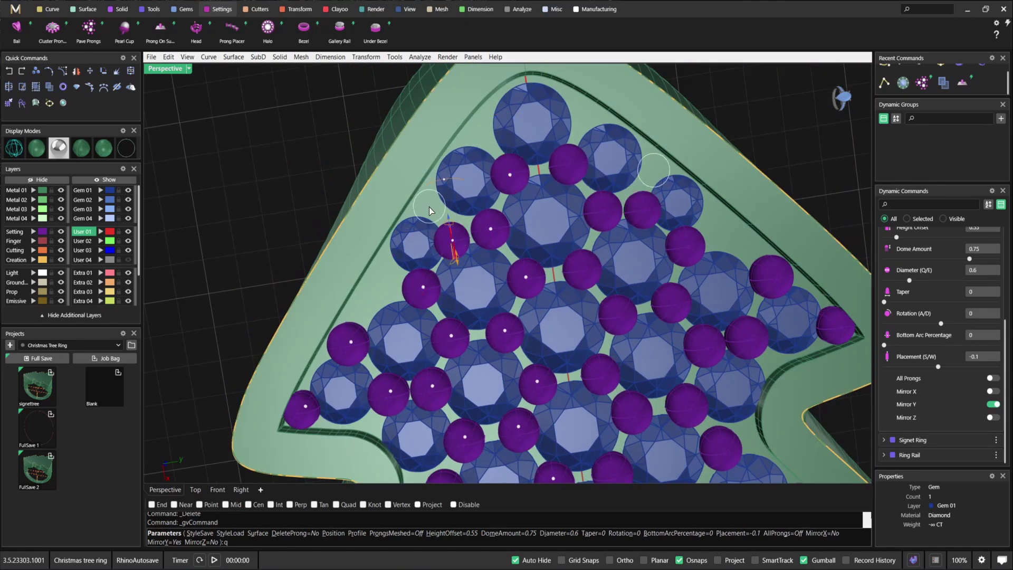
{"action": "left_click", "coordinate": [430, 205]}
{"action": "left_click", "coordinate": [483, 136]}
{"action": "left_click", "coordinate": [388, 262]}
{"action": "left_click", "coordinate": [371, 307]}
Step: Add a mirrored pair of 0.5 mm prongs in a remaining gap of the bottom tier and finish the prong placement
{"action": "scroll", "coordinate": [475, 244], "scroll_direction": "down", "scroll_amount": 8}
{"action": "right_click_drag", "start_coordinate": [371, 307], "coordinate": [494, 247], "text": "shift"}
{"action": "scroll", "coordinate": [486, 389], "scroll_direction": "up", "scroll_amount": 10}
{"action": "key", "text": "q"}
{"action": "left_click", "coordinate": [487, 389]}
{"action": "scroll", "coordinate": [495, 362], "scroll_direction": "down", "scroll_amount": 7}
{"action": "key", "text": "q"}
{"action": "key", "text": "q"}
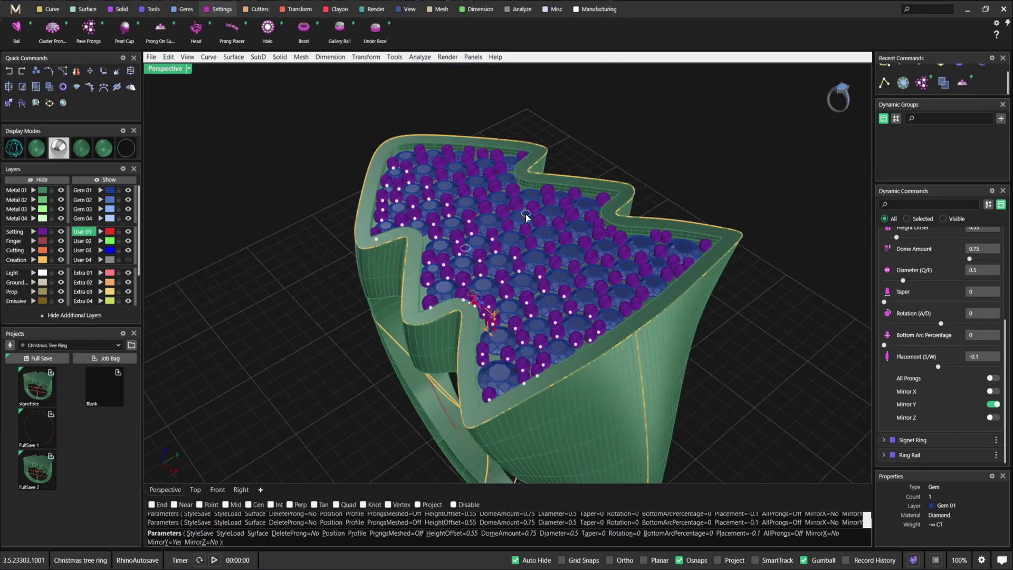
{"action": "type", "text": "q"}
{"action": "key", "text": "Return"}
{"action": "key", "text": "Return"}
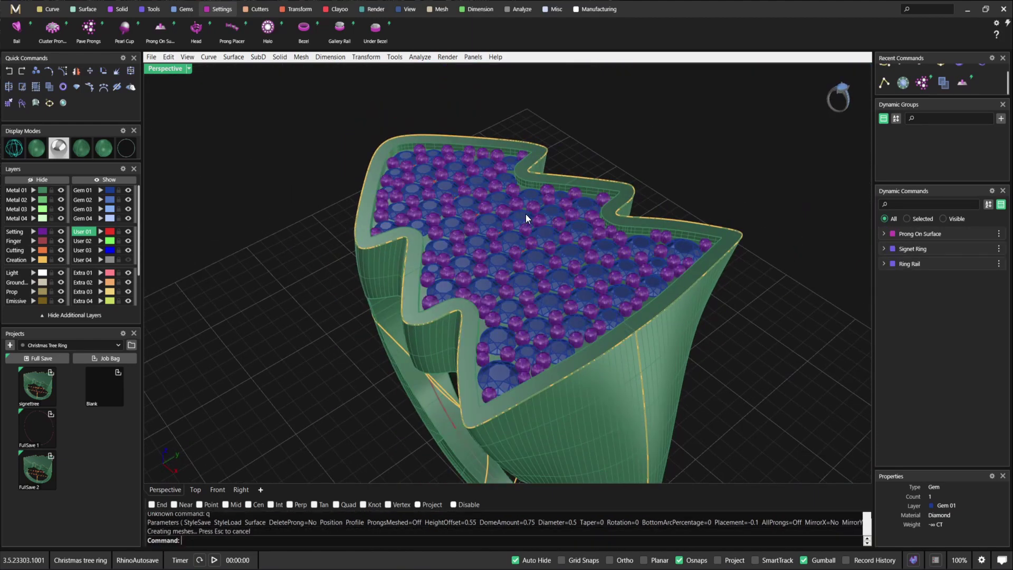
Step: Draw a 1.5 mm diameter sphere beside the ring in the Front view as a thickness gauge
{"action": "right_click_drag", "start_coordinate": [526, 214], "coordinate": [515, 330]}
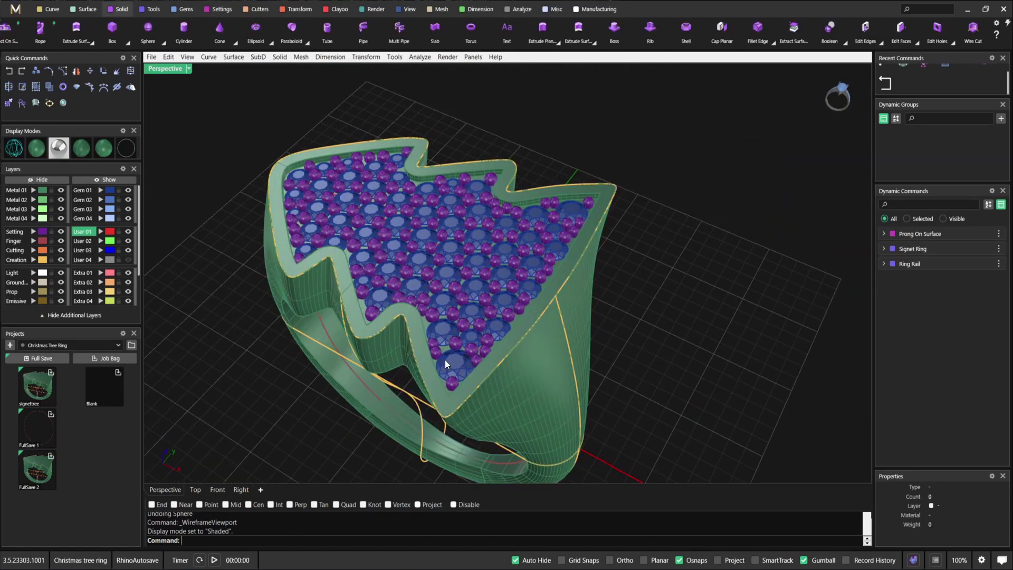
{"action": "right_click_drag", "start_coordinate": [532, 294], "coordinate": [430, 276]}
{"action": "left_click", "coordinate": [432, 277]}
{"action": "double_click", "coordinate": [157, 68]}
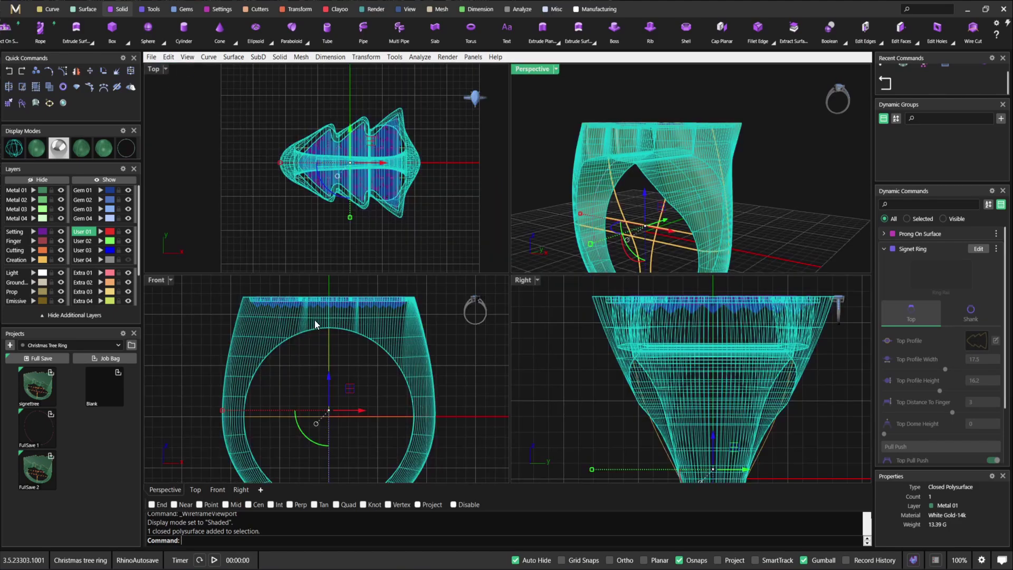
{"action": "left_click", "coordinate": [155, 277]}
{"action": "double_click", "coordinate": [156, 280]}
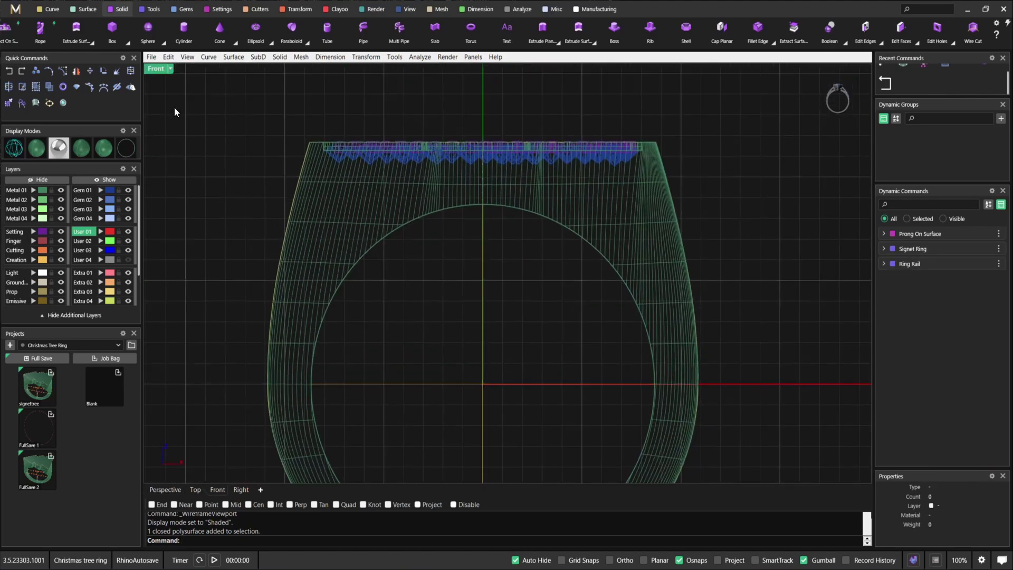
{"action": "left_click", "coordinate": [153, 34]}
{"action": "right_click_drag", "start_coordinate": [231, 150], "coordinate": [243, 179]}
{"action": "left_click", "coordinate": [251, 215]}
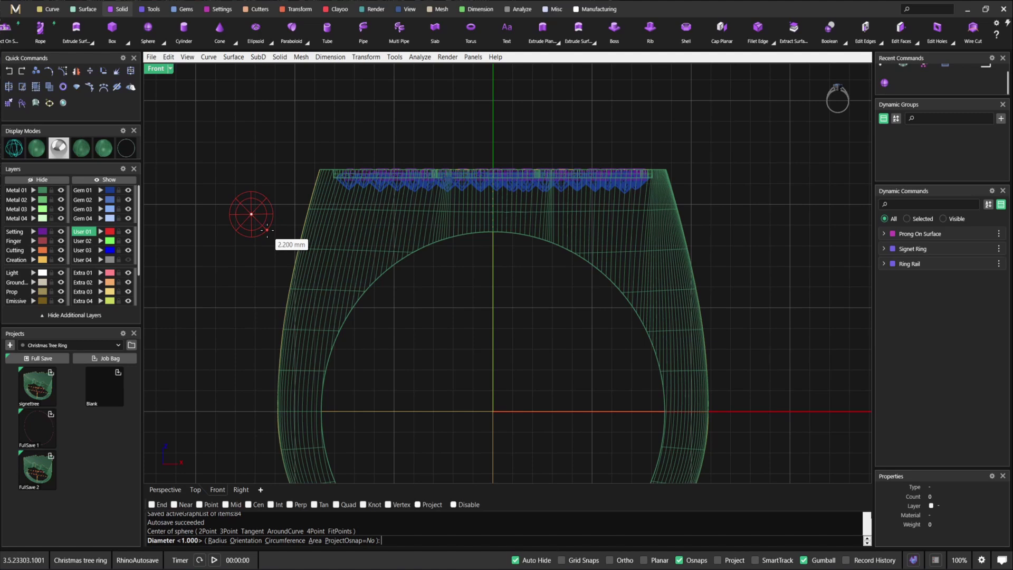
{"action": "right_click_drag", "start_coordinate": [277, 215], "coordinate": [331, 207]}
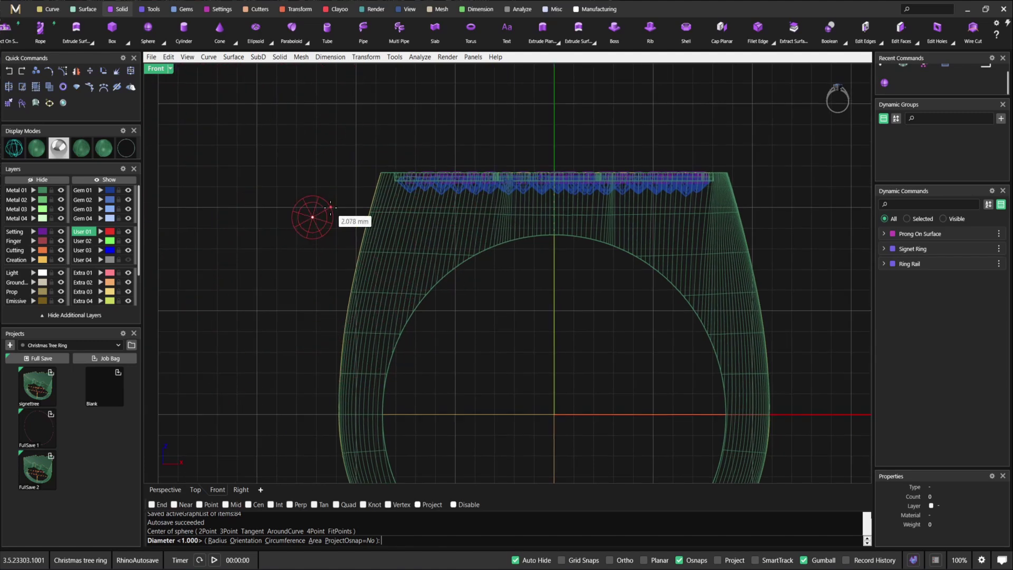
{"action": "type", "text": "1.5"}
{"action": "key", "text": "Return"}
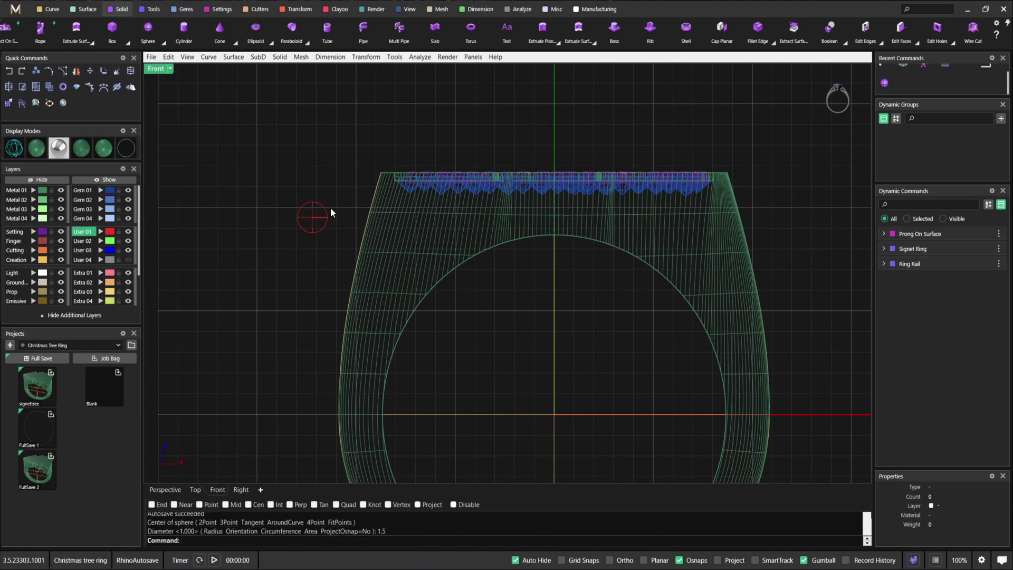
Step: Move the 1.5 mm sphere inside the ring head, up beneath the gems' culets
{"action": "left_click", "coordinate": [309, 227]}
{"action": "left_click_drag", "start_coordinate": [335, 194], "coordinate": [489, 178]}
{"action": "scroll", "coordinate": [407, 192], "scroll_direction": "up", "scroll_amount": 4}
{"action": "scroll", "coordinate": [565, 181], "scroll_direction": "up", "scroll_amount": 3}
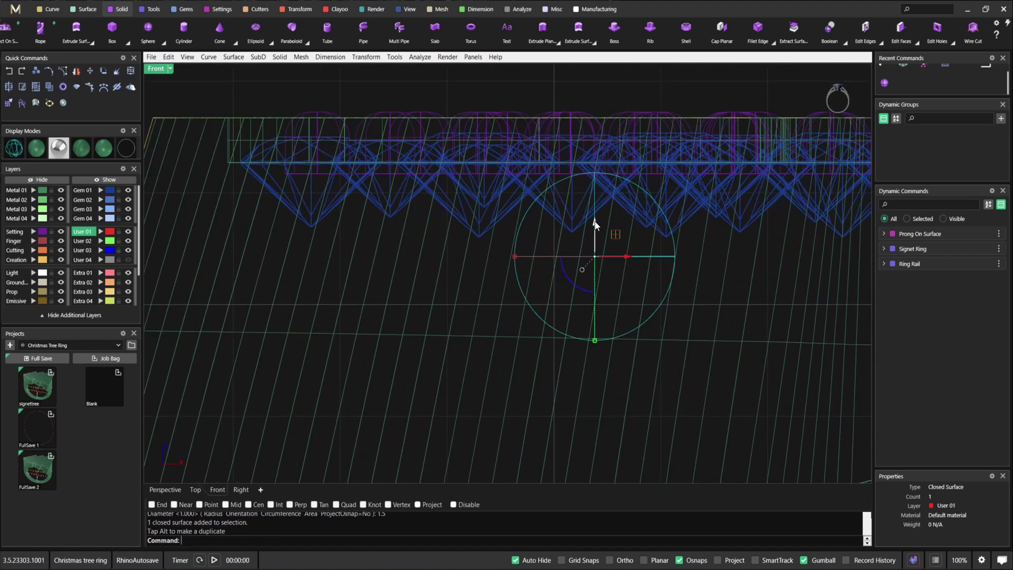
{"action": "left_click_drag", "start_coordinate": [595, 224], "coordinate": [595, 214]}
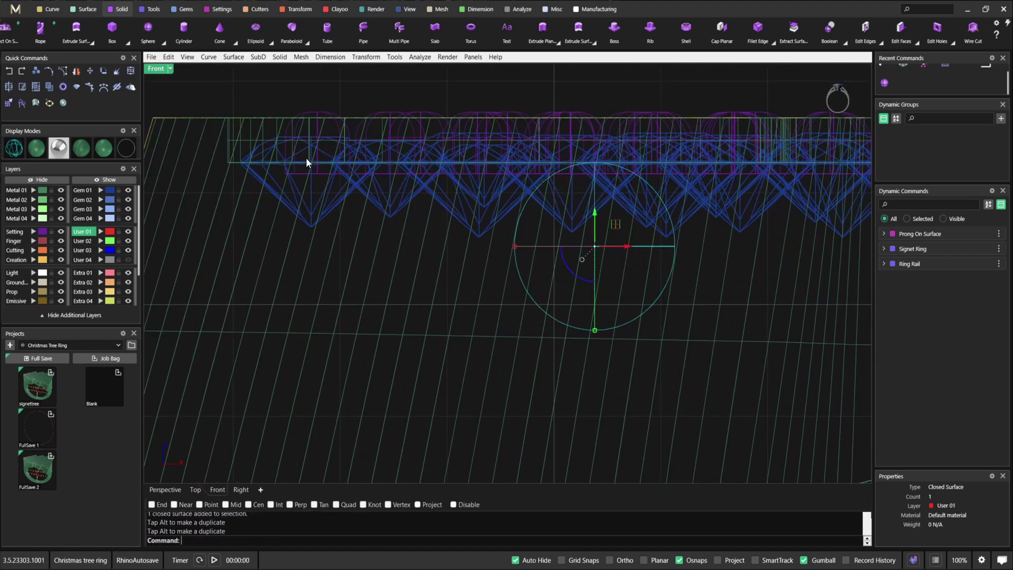
{"action": "scroll", "coordinate": [542, 177], "scroll_direction": "down", "scroll_amount": 6}
{"action": "key", "text": "Escape"}
{"action": "scroll", "coordinate": [590, 227], "scroll_direction": "down", "scroll_amount": 8}
Step: Draw a 1.2 mm diameter sphere and place it just inside the ring's outer wall in the Front view
{"action": "left_click", "coordinate": [148, 29]}
{"action": "left_click", "coordinate": [386, 216]}
{"action": "type", "text": "1"}
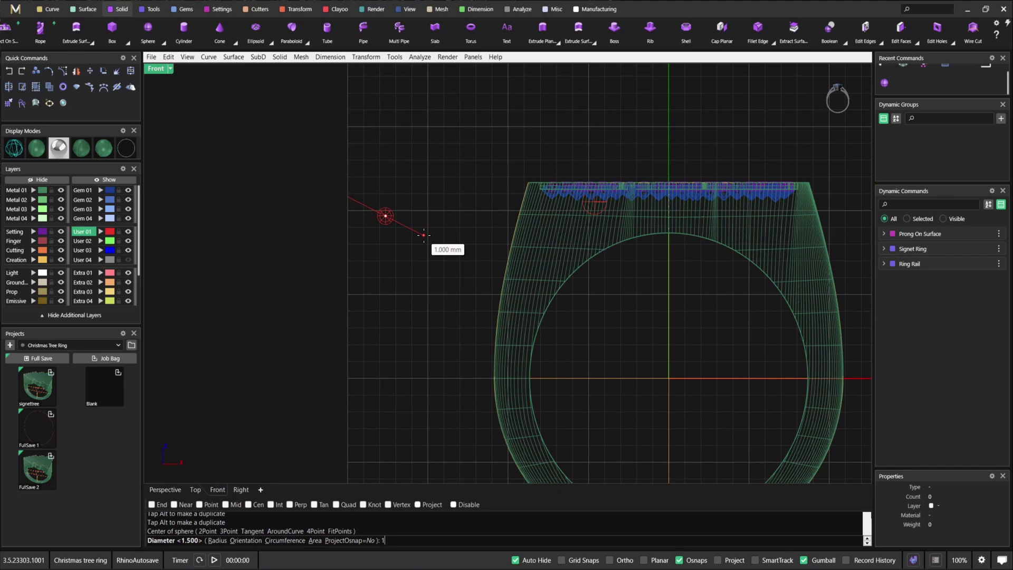
{"action": "type", "text": ".2"}
{"action": "key", "text": "Return"}
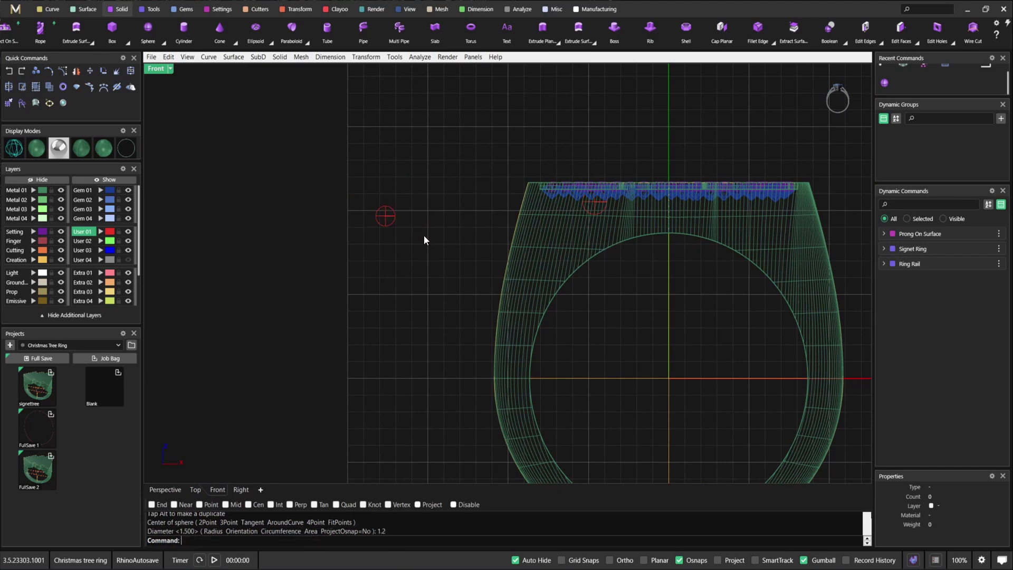
{"action": "left_click", "coordinate": [393, 217]}
{"action": "left_click_drag", "start_coordinate": [403, 190], "coordinate": [531, 251]}
{"action": "scroll", "coordinate": [504, 273], "scroll_direction": "up", "scroll_amount": 5}
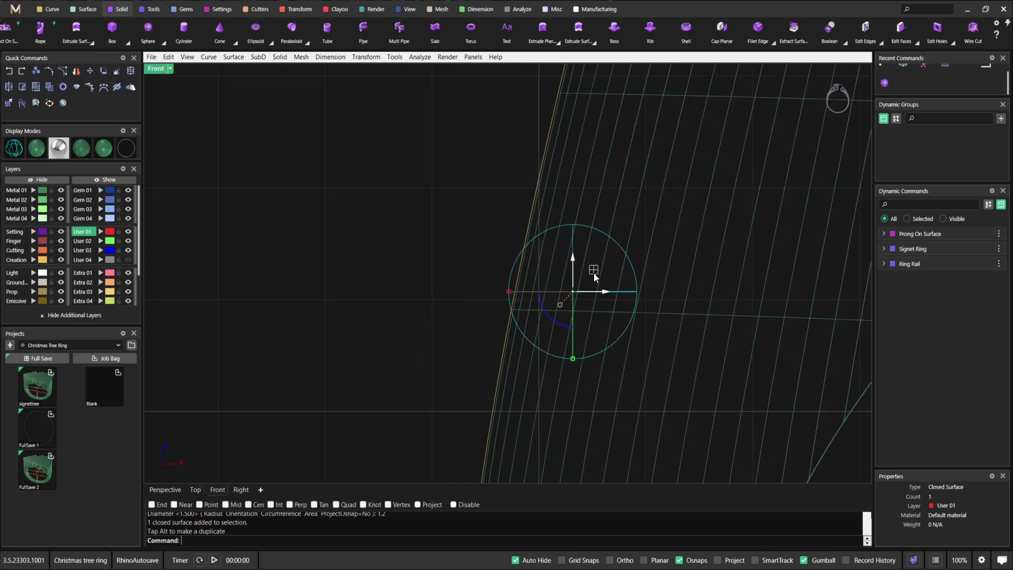
{"action": "left_click_drag", "start_coordinate": [595, 273], "coordinate": [608, 275]}
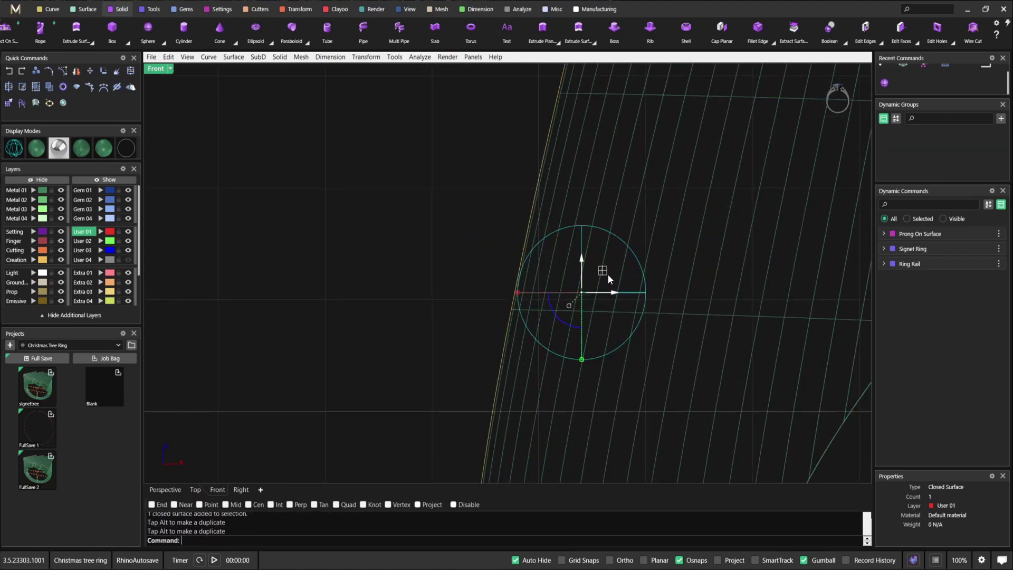
Step: Copy the 1.2 mm sphere in the Right view to the upper part of the ring's sloping side
{"action": "double_click", "coordinate": [166, 71]}
{"action": "left_click_drag", "start_coordinate": [714, 388], "coordinate": [603, 381]}
{"action": "scroll", "coordinate": [622, 386], "scroll_direction": "up", "scroll_amount": 2}
{"action": "right_click_drag", "start_coordinate": [636, 391], "coordinate": [644, 408]}
{"action": "right_click_drag", "start_coordinate": [401, 396], "coordinate": [329, 394]}
{"action": "scroll", "coordinate": [329, 394], "scroll_direction": "down", "scroll_amount": 2}
{"action": "right_click_drag", "start_coordinate": [417, 420], "coordinate": [310, 419]}
{"action": "scroll", "coordinate": [310, 419], "scroll_direction": "down", "scroll_amount": 6}
{"action": "right_click_drag", "start_coordinate": [656, 374], "coordinate": [639, 411]}
{"action": "left_click_drag", "start_coordinate": [601, 418], "coordinate": [605, 368]}
{"action": "scroll", "coordinate": [623, 377], "scroll_direction": "down", "scroll_amount": 4}
{"action": "right_click_drag", "start_coordinate": [637, 393], "coordinate": [642, 364]}
{"action": "scroll", "coordinate": [639, 362], "scroll_direction": "down", "scroll_amount": 4}
{"action": "key", "text": "Escape"}
{"action": "scroll", "coordinate": [640, 359], "scroll_direction": "up", "scroll_amount": 6}
{"action": "scroll", "coordinate": [631, 354], "scroll_direction": "down", "scroll_amount": 6}
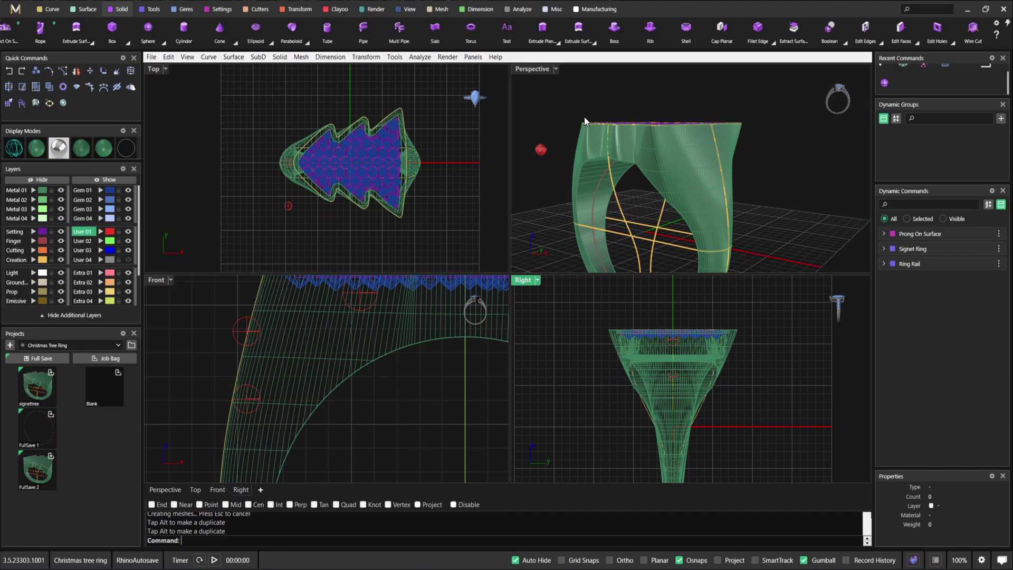
Step: Make a uniformly scaled-down copy of the signet ring and assign it to the Cutting layer
{"action": "double_click", "coordinate": [517, 71]}
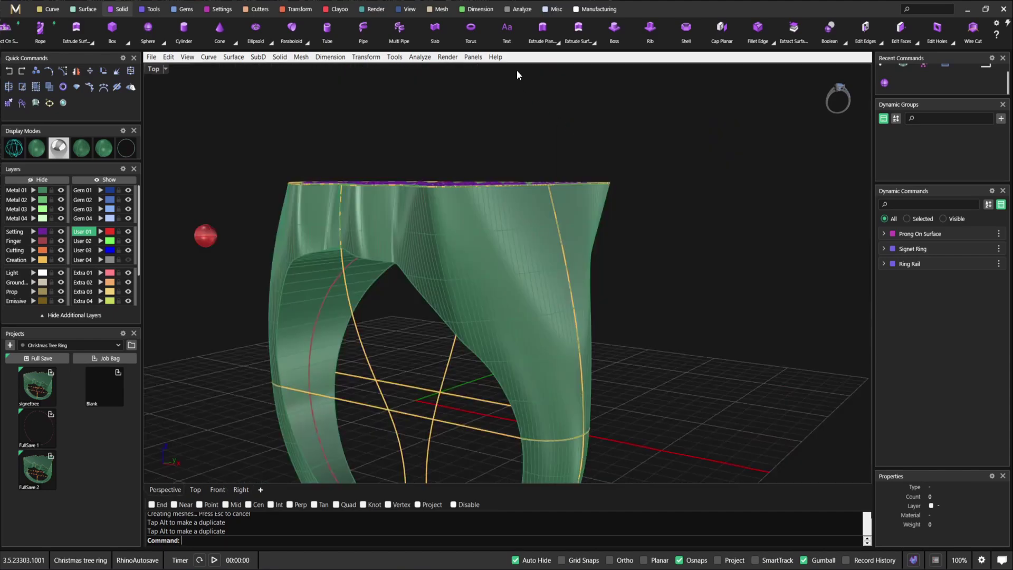
{"action": "left_click", "coordinate": [460, 284]}
{"action": "right_click_drag", "start_coordinate": [466, 233], "coordinate": [371, 304]}
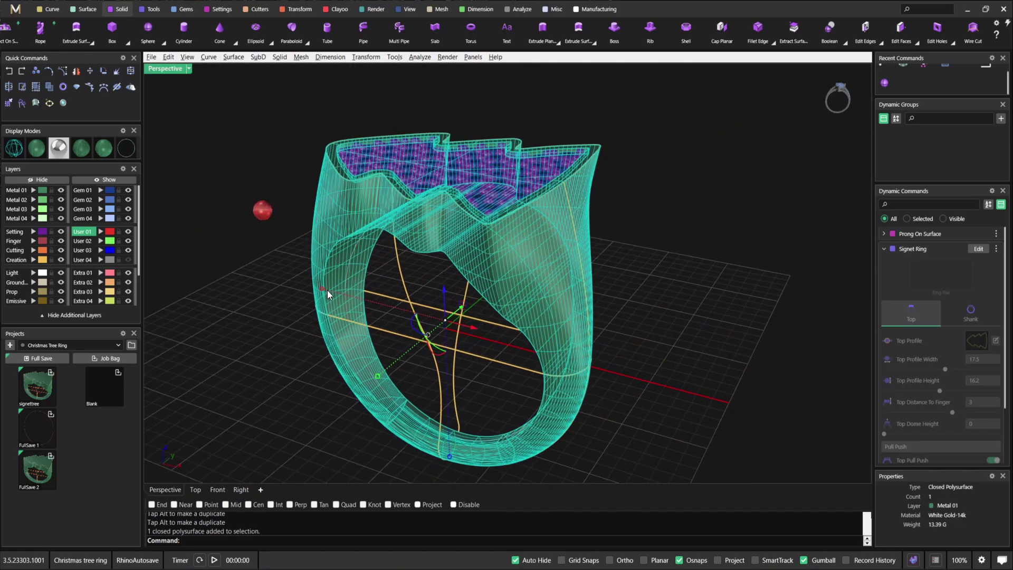
{"action": "left_click_drag", "start_coordinate": [324, 288], "coordinate": [350, 305], "text": "shift"}
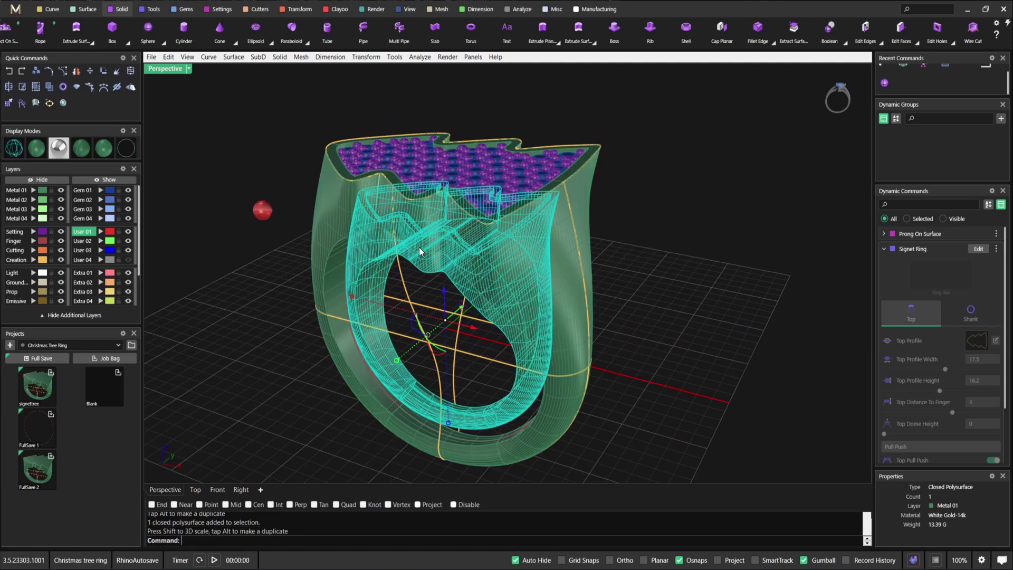
{"action": "right_click_drag", "start_coordinate": [413, 254], "coordinate": [327, 174]}
{"action": "double_click", "coordinate": [162, 69]}
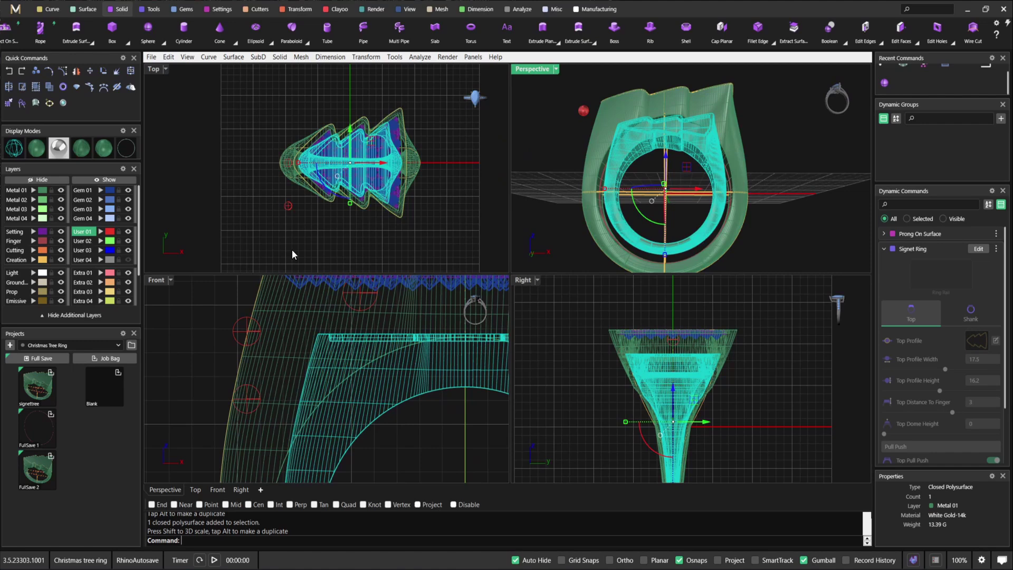
{"action": "scroll", "coordinate": [344, 396], "scroll_direction": "up", "scroll_amount": 3}
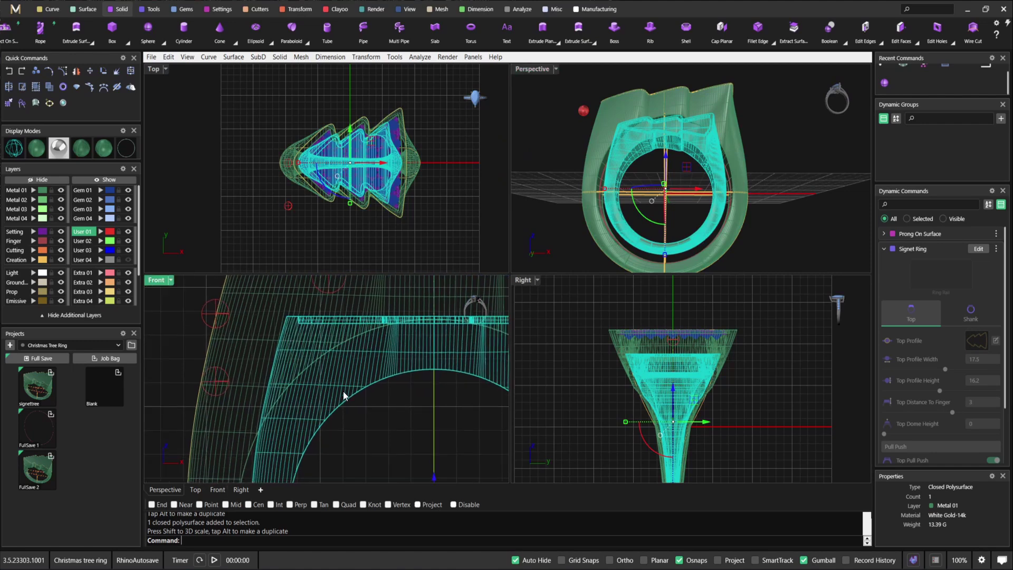
{"action": "left_click", "coordinate": [33, 251]}
Step: Enlarge the inner cutting ring uniformly, checking its clearance to the outer ring against the gauge spheres
{"action": "left_click", "coordinate": [360, 411]}
{"action": "scroll", "coordinate": [357, 404], "scroll_direction": "down", "scroll_amount": 4}
{"action": "left_click", "coordinate": [342, 413]}
{"action": "right_click_drag", "start_coordinate": [343, 414], "coordinate": [315, 395]}
{"action": "scroll", "coordinate": [315, 395], "scroll_direction": "down", "scroll_amount": 2}
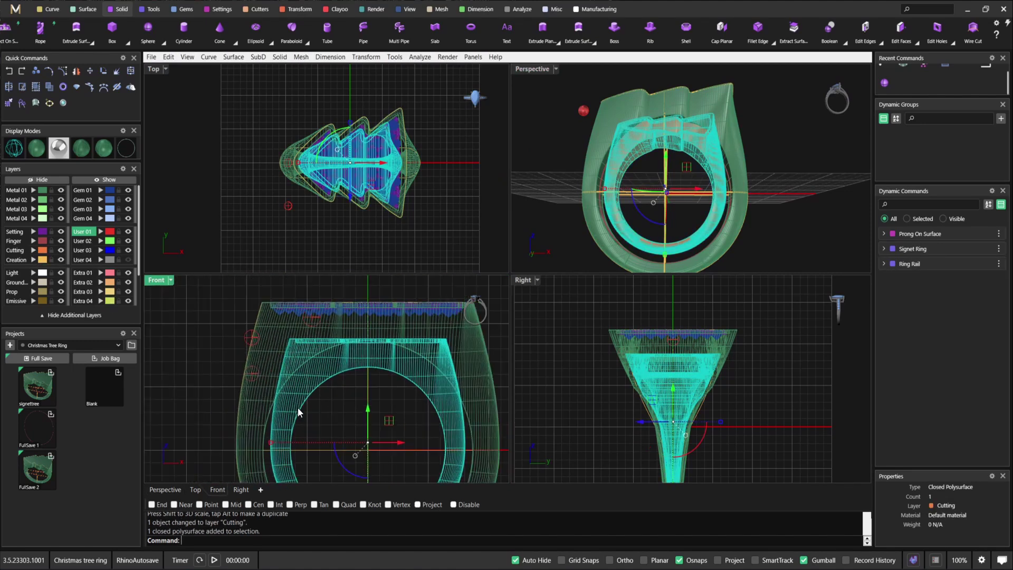
{"action": "left_click_drag", "start_coordinate": [272, 443], "coordinate": [261, 437], "text": "shift"}
{"action": "scroll", "coordinate": [310, 349], "scroll_direction": "up", "scroll_amount": 5}
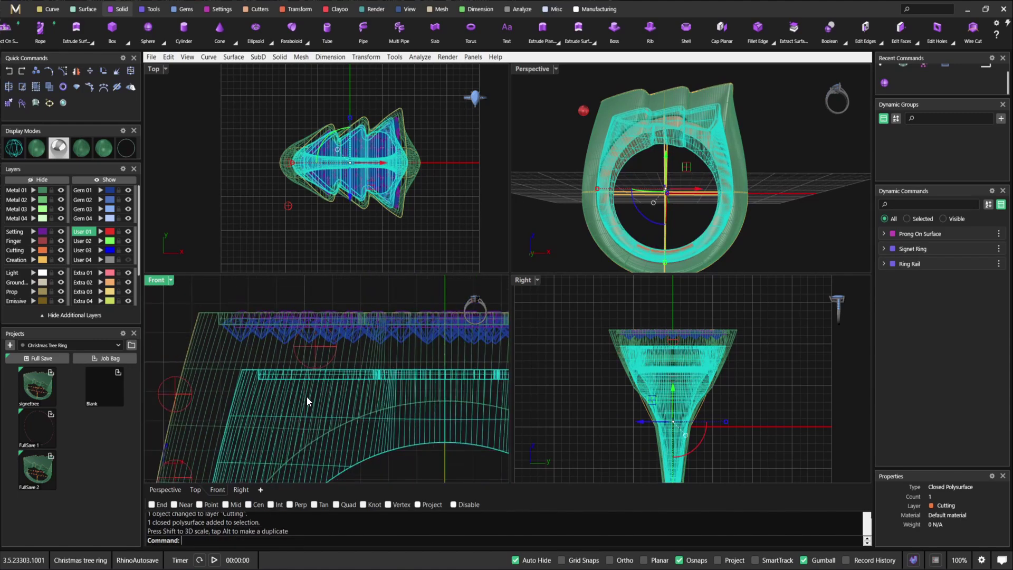
{"action": "scroll", "coordinate": [320, 352], "scroll_direction": "down", "scroll_amount": 5}
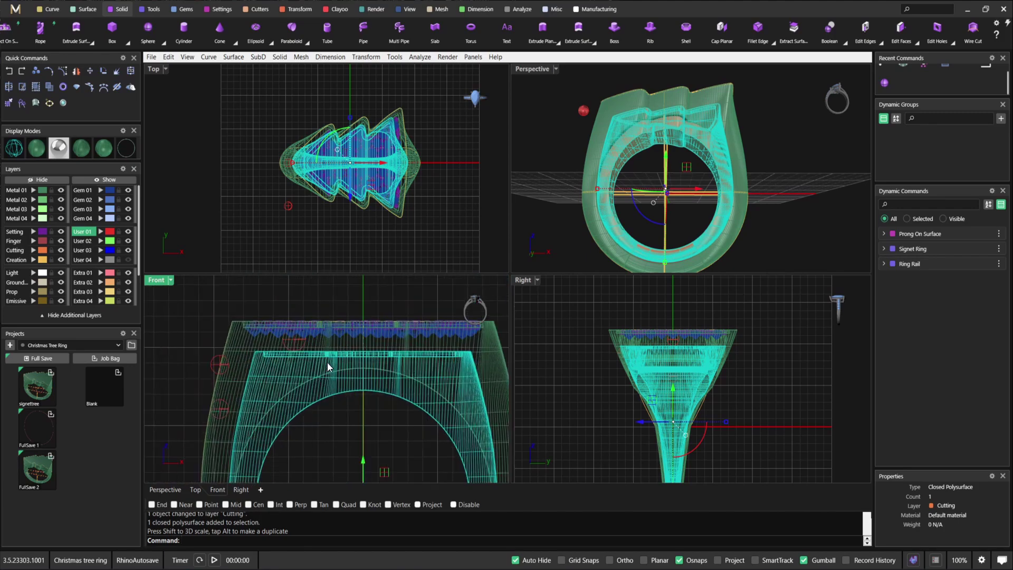
{"action": "scroll", "coordinate": [302, 376], "scroll_direction": "down", "scroll_amount": 2}
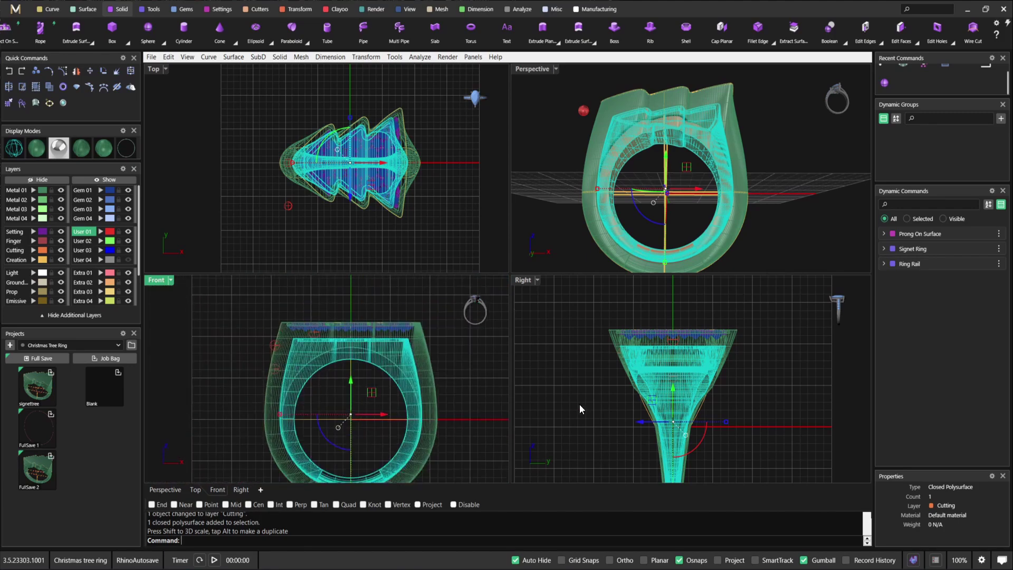
{"action": "scroll", "coordinate": [666, 375], "scroll_direction": "up", "scroll_amount": 5}
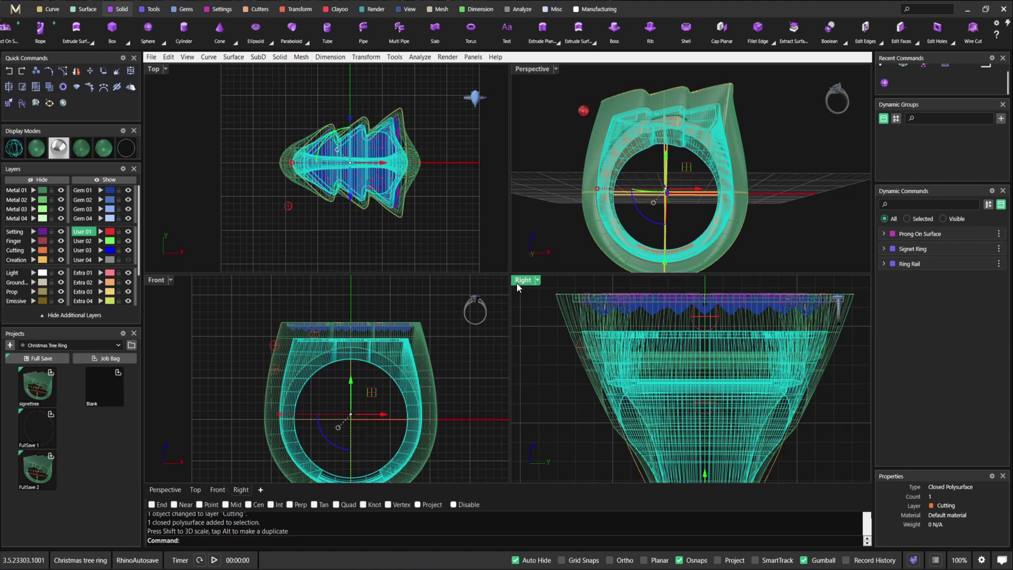
Step: Isolate the inner cutting ring and the gauge spheres by hiding all other objects
{"action": "left_click_drag", "start_coordinate": [239, 328], "coordinate": [286, 402], "text": "shift"}
{"action": "scroll", "coordinate": [305, 340], "scroll_direction": "up", "scroll_amount": 8}
{"action": "left_click", "coordinate": [349, 307], "text": "shift"}
{"action": "left_click", "coordinate": [349, 306], "text": "shift"}
{"action": "scroll", "coordinate": [376, 362], "scroll_direction": "down", "scroll_amount": 3}
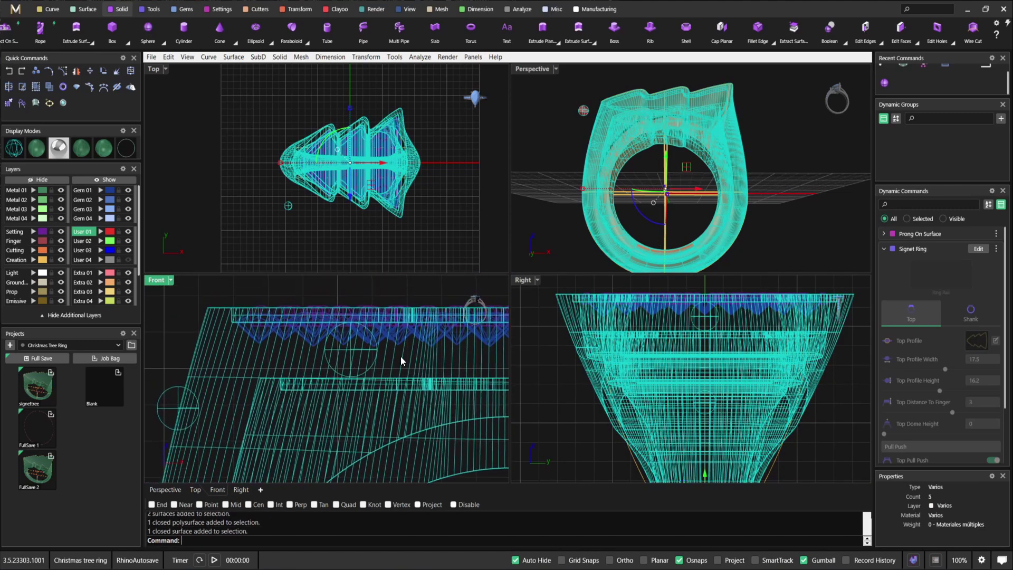
{"action": "left_click", "coordinate": [402, 362], "text": "ctrl"}
{"action": "scroll", "coordinate": [404, 372], "scroll_direction": "down", "scroll_amount": 6}
{"action": "right_click_drag", "start_coordinate": [369, 400], "coordinate": [369, 352]}
{"action": "scroll", "coordinate": [549, 369], "scroll_direction": "down", "scroll_amount": 2}
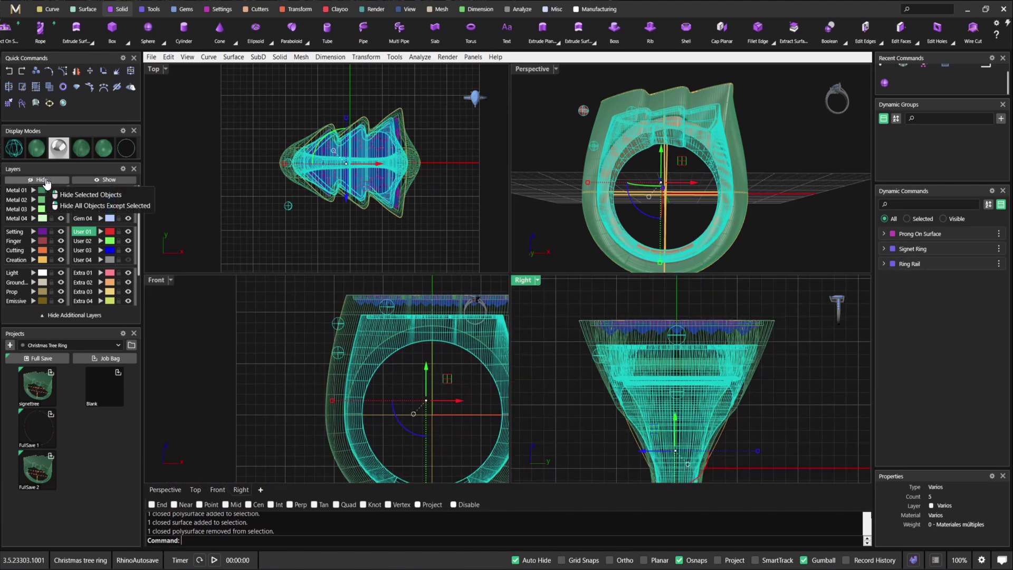
{"action": "left_click", "coordinate": [45, 182]}
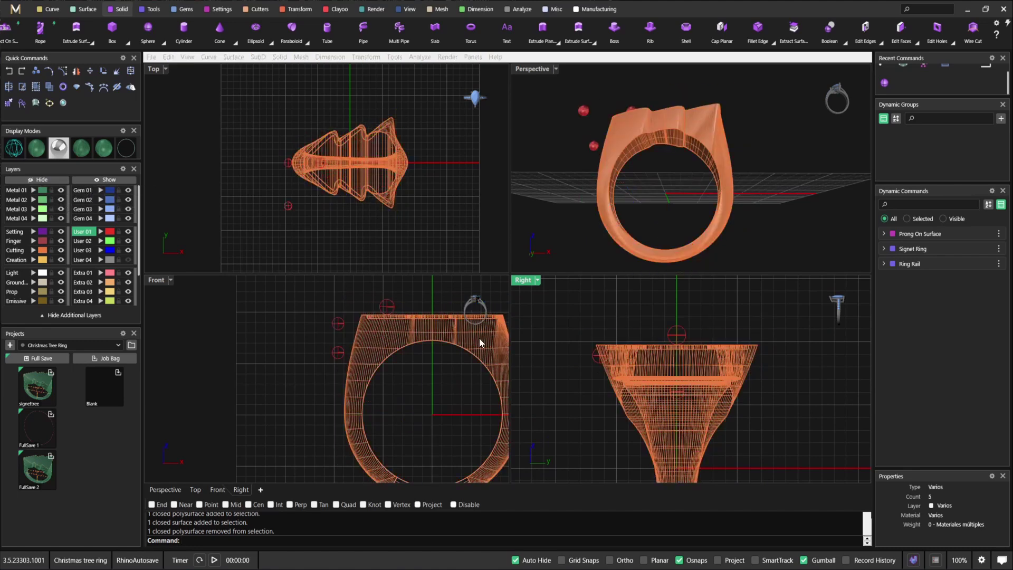
Step: Narrow the inner cutting ring across its width in the Right view, scaling in that direction only
{"action": "left_click", "coordinate": [406, 336]}
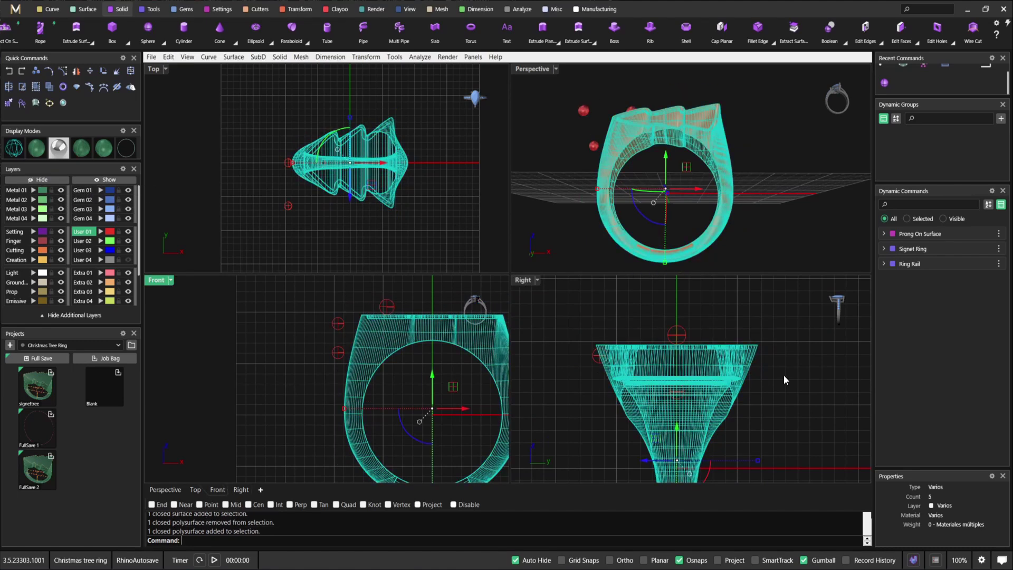
{"action": "right_click_drag", "start_coordinate": [642, 460], "coordinate": [647, 423]}
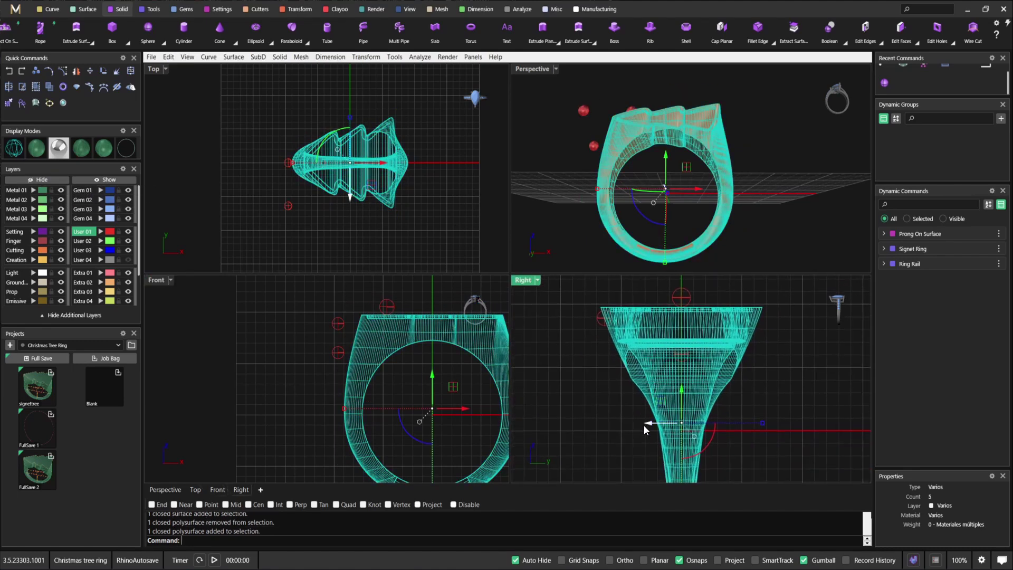
{"action": "double_click", "coordinate": [524, 280]}
{"action": "left_click_drag", "start_coordinate": [659, 362], "coordinate": [636, 363]}
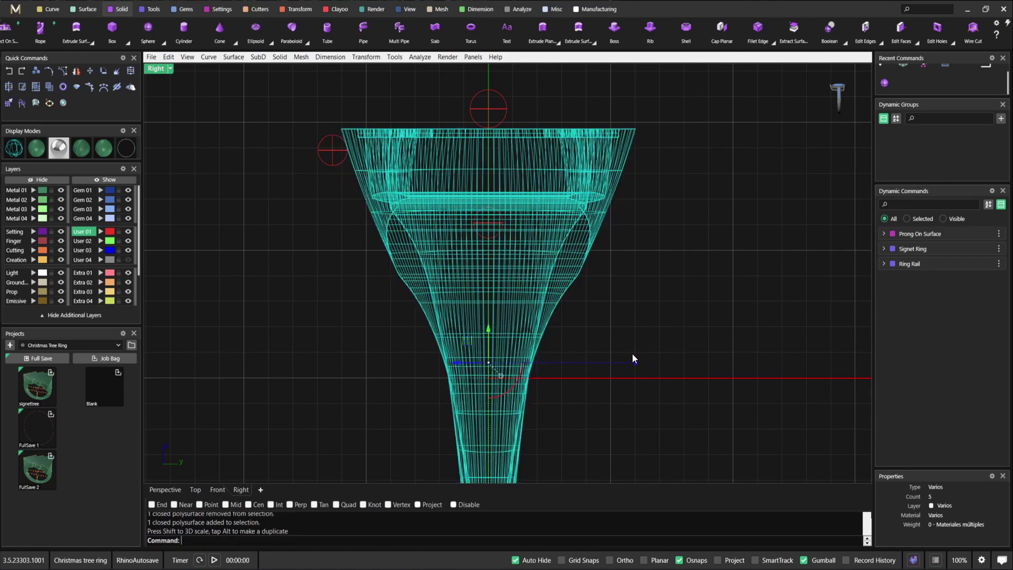
Step: Widen the inner cutting ring slightly in the Front view, scaling only horizontally towards the gauge spheres
{"action": "double_click", "coordinate": [162, 67]}
{"action": "scroll", "coordinate": [344, 389], "scroll_direction": "up", "scroll_amount": 4}
{"action": "right_click_drag", "start_coordinate": [343, 389], "coordinate": [316, 396]}
{"action": "left_click_drag", "start_coordinate": [315, 428], "coordinate": [305, 425]}
{"action": "scroll", "coordinate": [347, 429], "scroll_direction": "down", "scroll_amount": 5}
{"action": "scroll", "coordinate": [341, 360], "scroll_direction": "down", "scroll_amount": 3}
{"action": "key", "text": "Escape"}
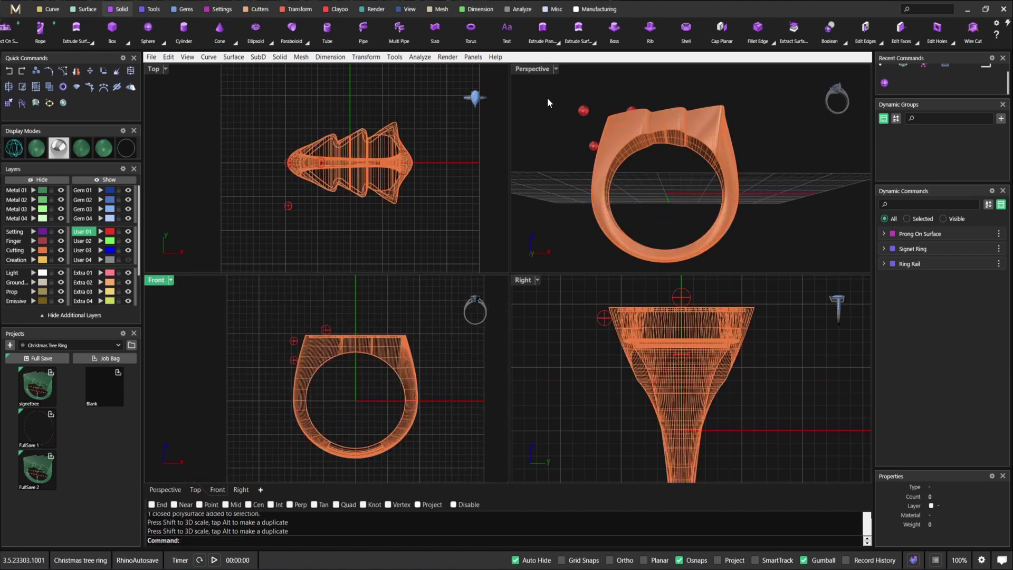
Step: Examine the recessed top face and rim of the cutting ring closely in a maximized Perspective view
{"action": "double_click", "coordinate": [530, 69]}
{"action": "right_click_drag", "start_coordinate": [531, 105], "coordinate": [542, 227]}
{"action": "left_click", "coordinate": [432, 240]}
{"action": "scroll", "coordinate": [397, 178], "scroll_direction": "up", "scroll_amount": 3}
{"action": "scroll", "coordinate": [397, 178], "scroll_direction": "up", "scroll_amount": 2}
{"action": "key", "text": "Escape"}
{"action": "scroll", "coordinate": [378, 174], "scroll_direction": "up", "scroll_amount": 4}
{"action": "right_click_drag", "start_coordinate": [378, 175], "coordinate": [349, 223]}
{"action": "left_click", "coordinate": [350, 220]}
{"action": "scroll", "coordinate": [350, 219], "scroll_direction": "down", "scroll_amount": 2}
{"action": "key", "text": "Escape"}
{"action": "scroll", "coordinate": [471, 194], "scroll_direction": "down", "scroll_amount": 2}
{"action": "scroll", "coordinate": [512, 293], "scroll_direction": "down", "scroll_amount": 2}
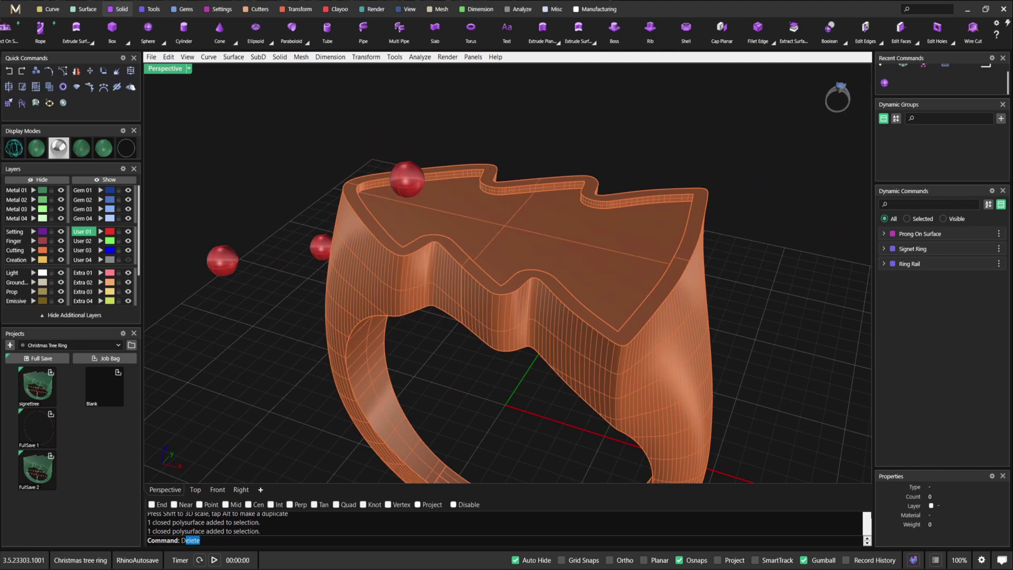
{"action": "type", "text": "Delete"}
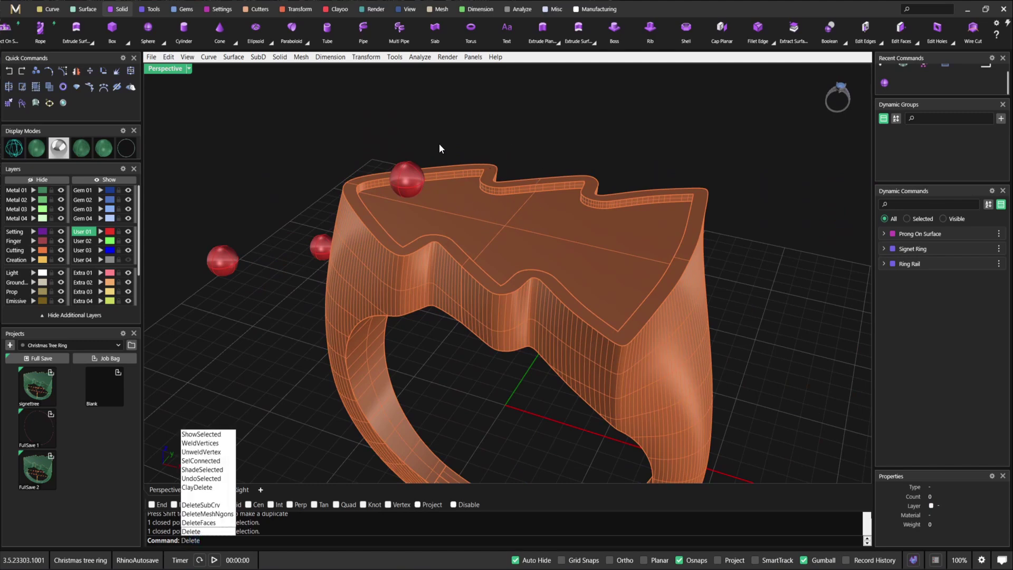
{"action": "type", "text": "ho"}
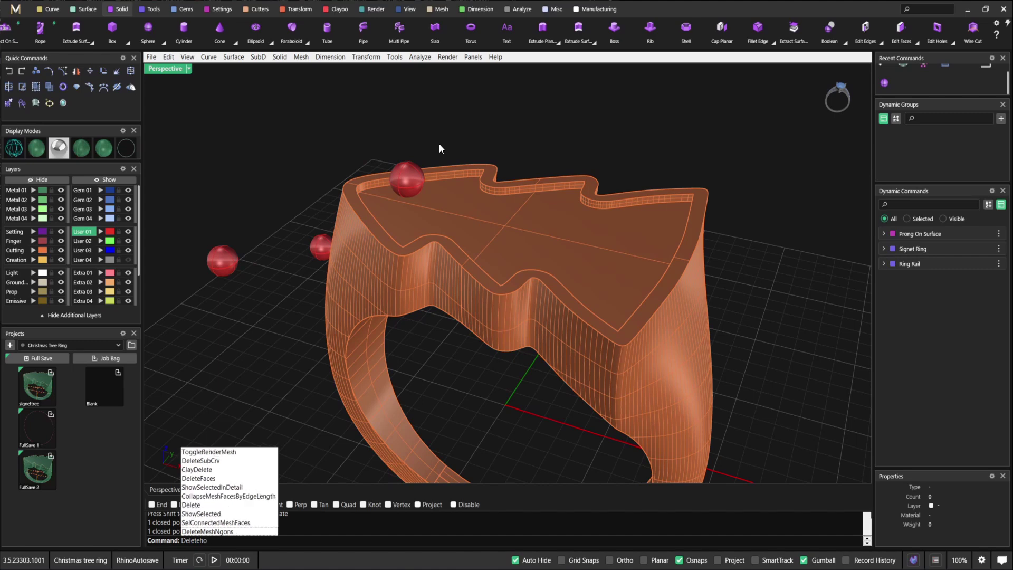
{"action": "key", "text": "BackSpace"}
{"action": "type", "text": "ole"}
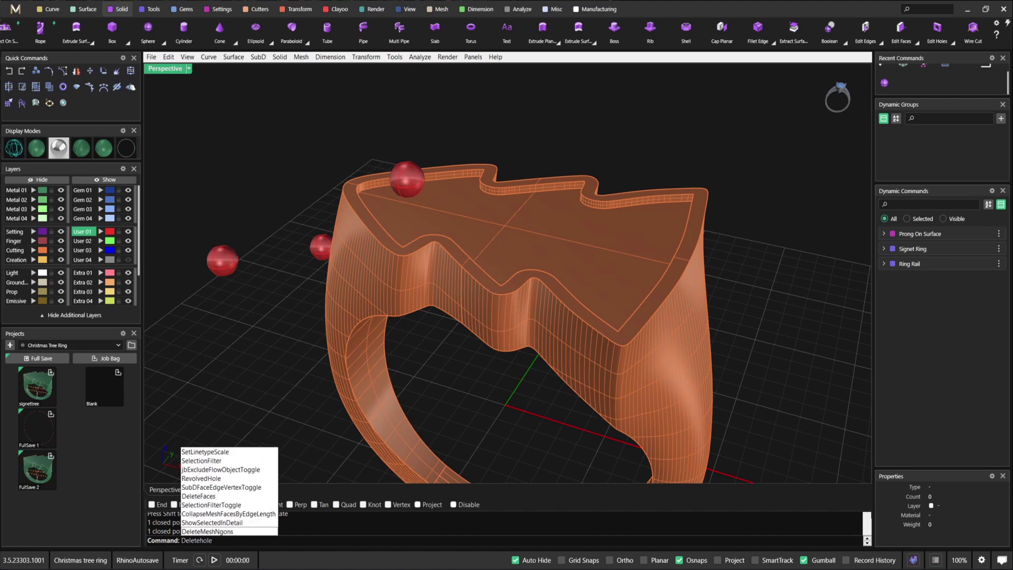
{"action": "key", "text": "BackSpace"}
{"action": "key", "text": "BackSpace"}
{"action": "key", "text": "BackSpace"}
{"action": "key", "text": "BackSpace"}
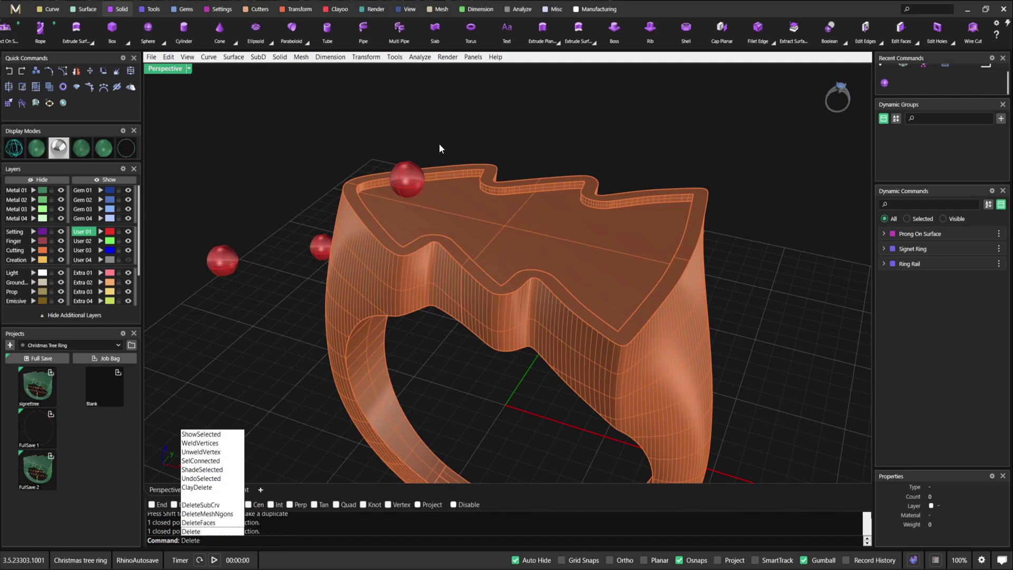
{"action": "key", "text": "Escape"}
Step: Explode the inner cutting ring into separate surfaces
{"action": "left_click", "coordinate": [461, 197]}
{"action": "right_click_drag", "start_coordinate": [461, 197], "coordinate": [461, 183]}
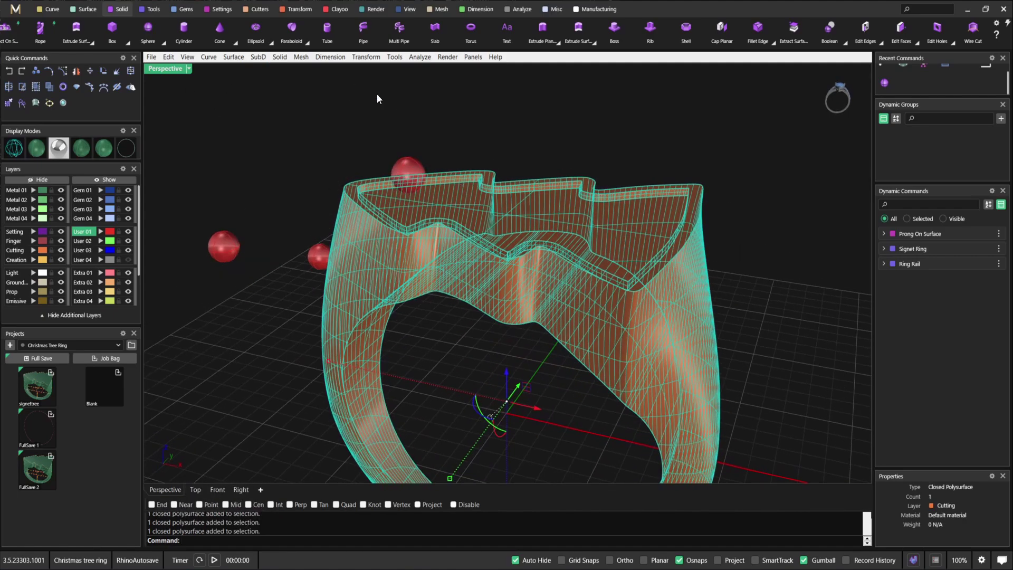
{"action": "right_click_drag", "start_coordinate": [370, 101], "coordinate": [562, 203]}
{"action": "type", "text": "Ex"}
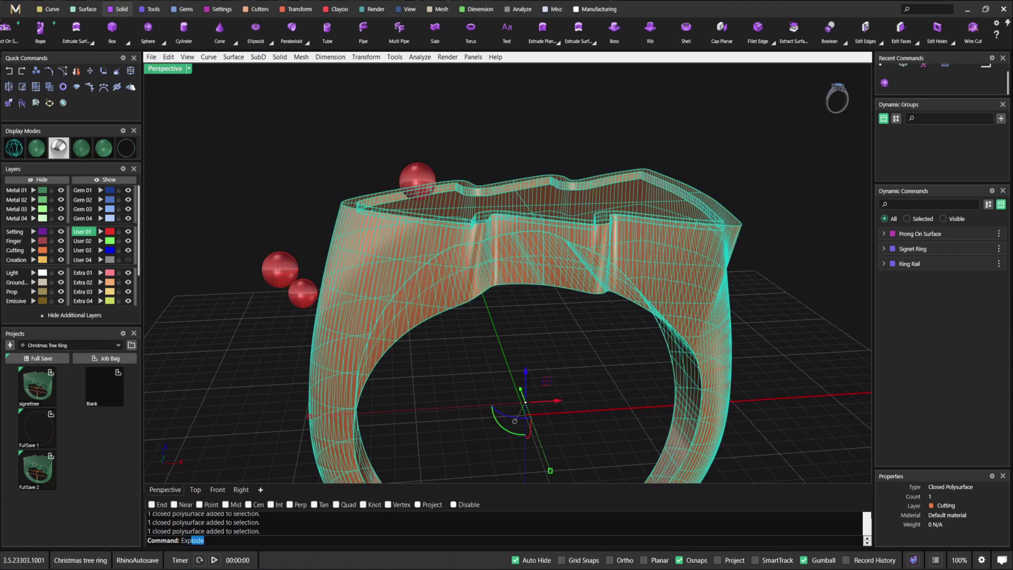
{"action": "type", "text": "pl"}
{"action": "key", "text": "Return"}
Step: Delete the flat rim surface at the top of the exploded cutting ring and the recessed floor inside it
{"action": "left_click", "coordinate": [561, 204]}
{"action": "right_click_drag", "start_coordinate": [456, 209], "coordinate": [323, 154]}
{"action": "left_click_drag", "start_coordinate": [323, 155], "coordinate": [866, 197]}
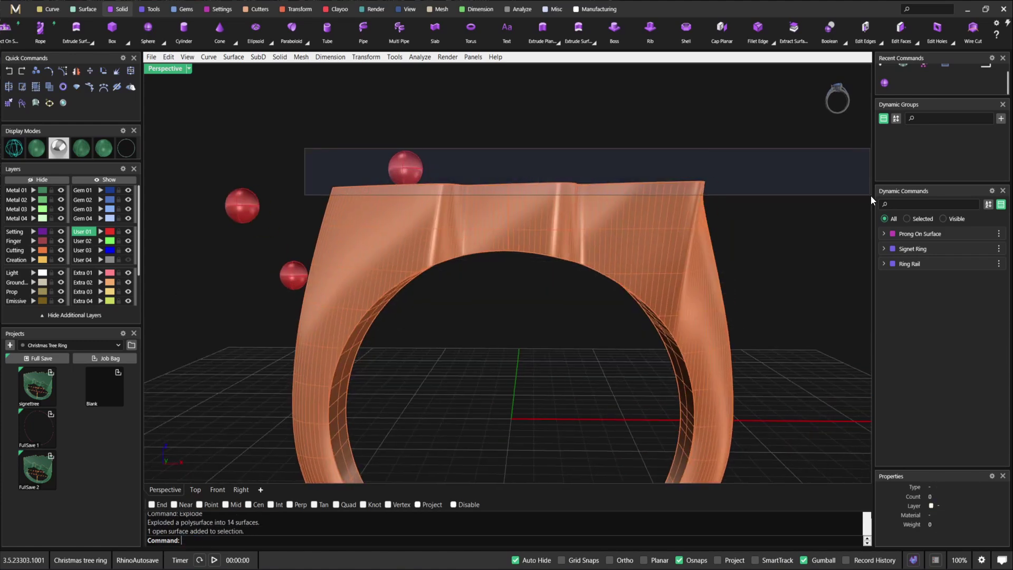
{"action": "key", "text": "Delete"}
{"action": "right_click_drag", "start_coordinate": [552, 162], "coordinate": [516, 212]}
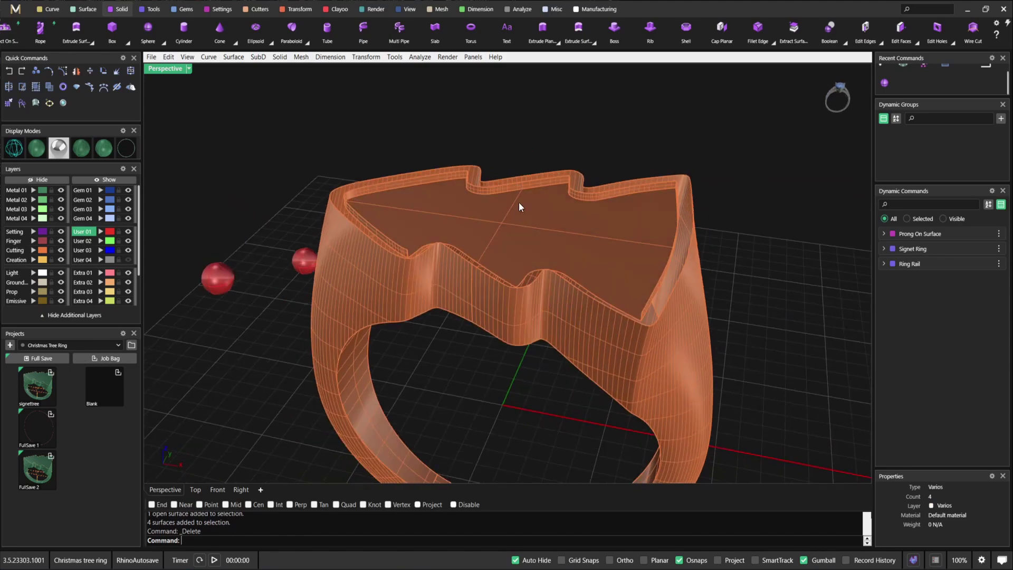
{"action": "left_click", "coordinate": [402, 200]}
{"action": "right_click_drag", "start_coordinate": [366, 196], "coordinate": [379, 175]}
{"action": "scroll", "coordinate": [379, 176], "scroll_direction": "up", "scroll_amount": 6}
{"action": "key", "text": "Delete"}
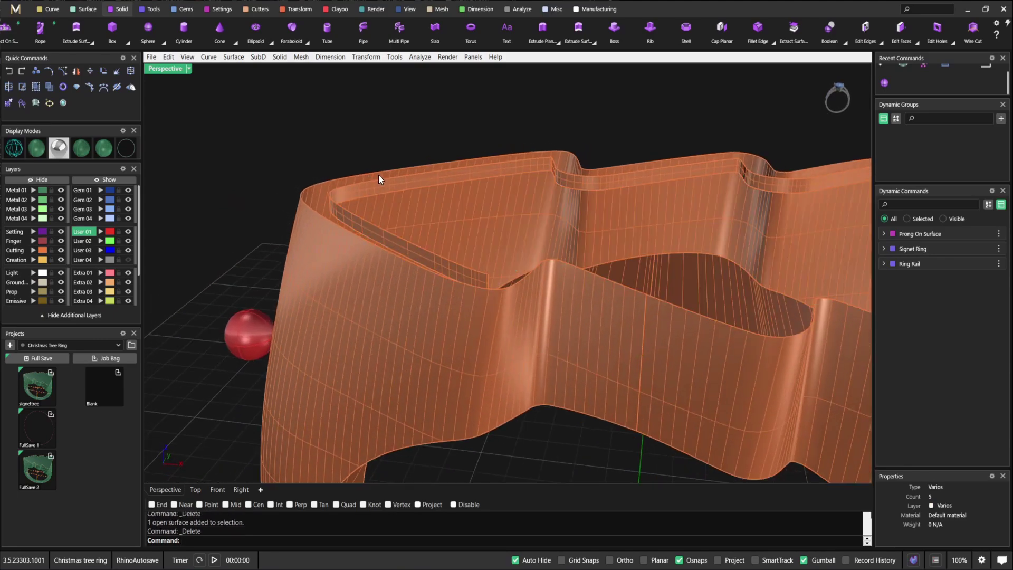
Step: Delete the leftover inner wall surfaces of the recess, keeping only the outer shell of the cutting ring
{"action": "scroll", "coordinate": [379, 179], "scroll_direction": "down", "scroll_amount": 4}
{"action": "left_click", "coordinate": [363, 185]}
{"action": "left_click_drag", "start_coordinate": [310, 90], "coordinate": [823, 348]}
{"action": "right_click_drag", "start_coordinate": [851, 352], "coordinate": [845, 306]}
{"action": "key", "text": "Delete"}
Step: Join the remaining cutting ring surfaces and cap the open tree-shaped top to make a closed solid
{"action": "left_click", "coordinate": [538, 249]}
{"action": "scroll", "coordinate": [538, 249], "scroll_direction": "down", "scroll_amount": 6}
{"action": "right_click_drag", "start_coordinate": [538, 249], "coordinate": [499, 274]}
{"action": "left_click_drag", "start_coordinate": [374, 134], "coordinate": [779, 527]}
{"action": "key", "text": "ctrl+j"}
{"action": "type", "text": "Cap"}
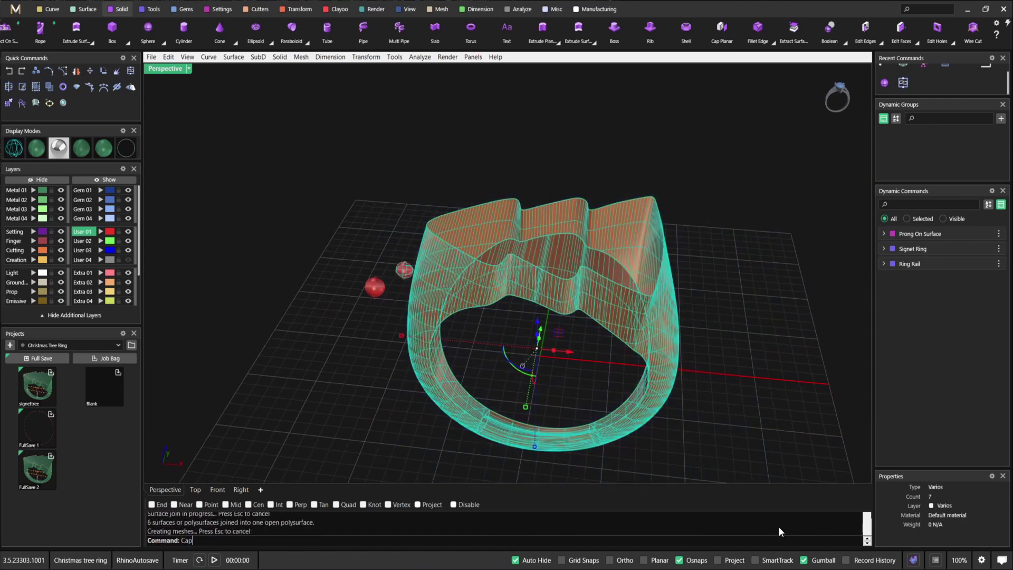
{"action": "key", "text": "Return"}
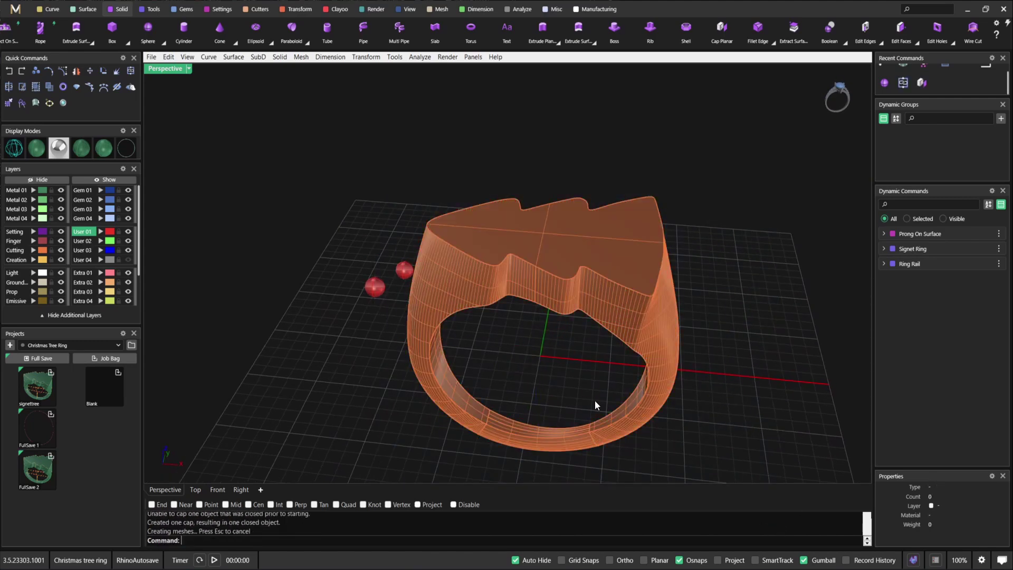
Step: Show all hidden objects again and check how the capped cutter sits inside the green ring
{"action": "left_click", "coordinate": [543, 314]}
{"action": "left_click", "coordinate": [103, 180]}
{"action": "key", "text": "Escape"}
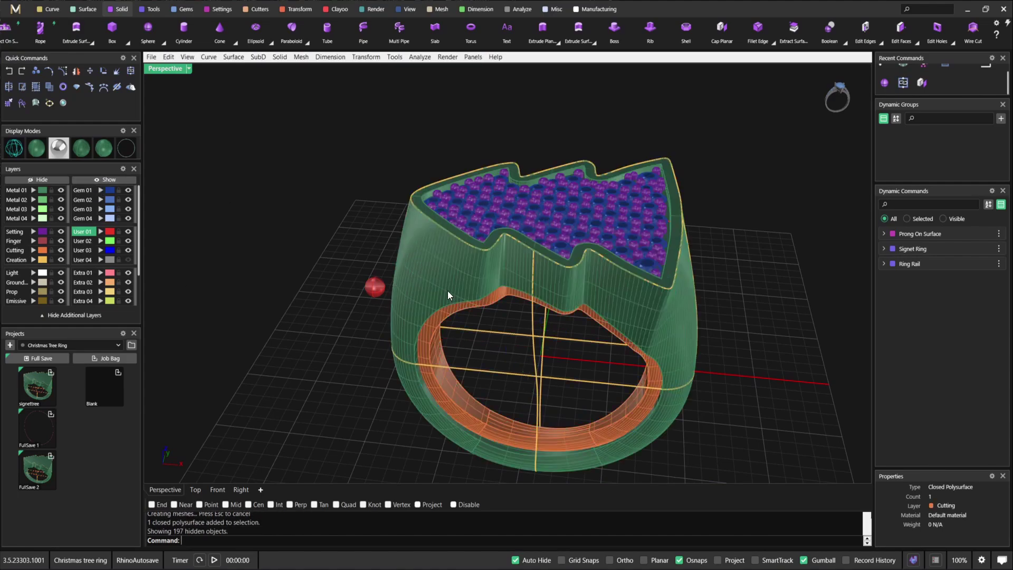
{"action": "right_click_drag", "start_coordinate": [448, 296], "coordinate": [525, 232]}
{"action": "scroll", "coordinate": [501, 205], "scroll_direction": "up", "scroll_amount": 3}
{"action": "scroll", "coordinate": [549, 200], "scroll_direction": "down", "scroll_amount": 5}
{"action": "left_click", "coordinate": [549, 200]}
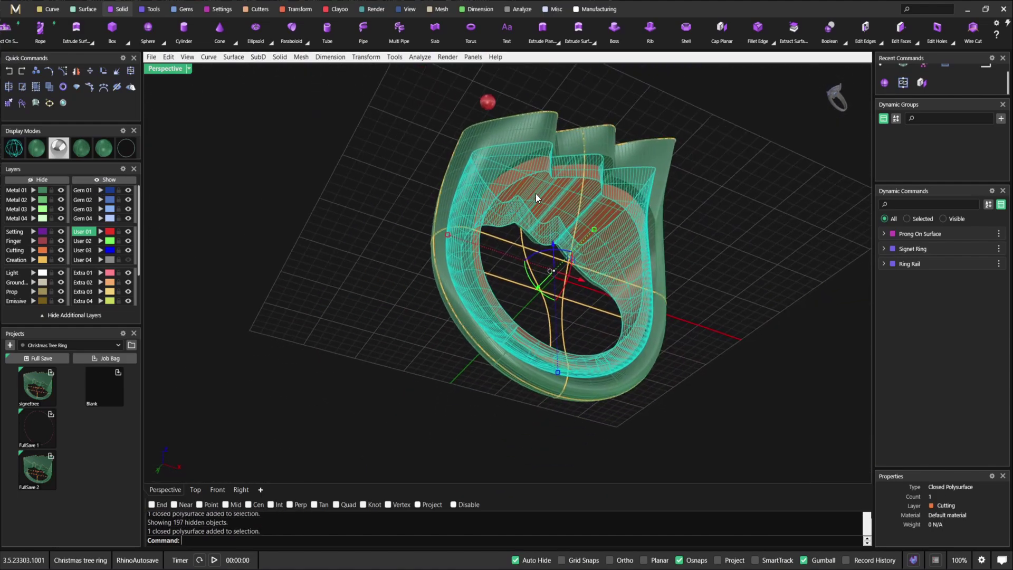
{"action": "key", "text": "Escape"}
{"action": "right_click_drag", "start_coordinate": [549, 200], "coordinate": [413, 378]}
{"action": "scroll", "coordinate": [486, 403], "scroll_direction": "up", "scroll_amount": 3}
Step: Start a Cage Edit on the inner cutter using a world-aligned bounding box with four points and degree 3 per direction
{"action": "left_click", "coordinate": [467, 401]}
{"action": "scroll", "coordinate": [414, 331], "scroll_direction": "down", "scroll_amount": 4}
{"action": "right_click_drag", "start_coordinate": [490, 296], "coordinate": [356, 307]}
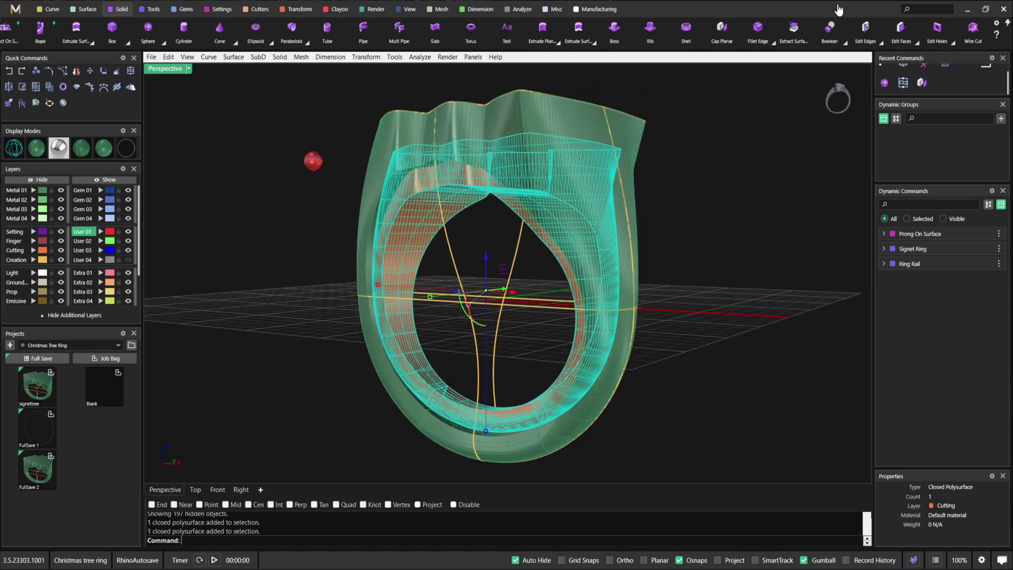
{"action": "left_click", "coordinate": [939, 9]}
{"action": "type", "text": "d"}
{"action": "type", "text": "gee"}
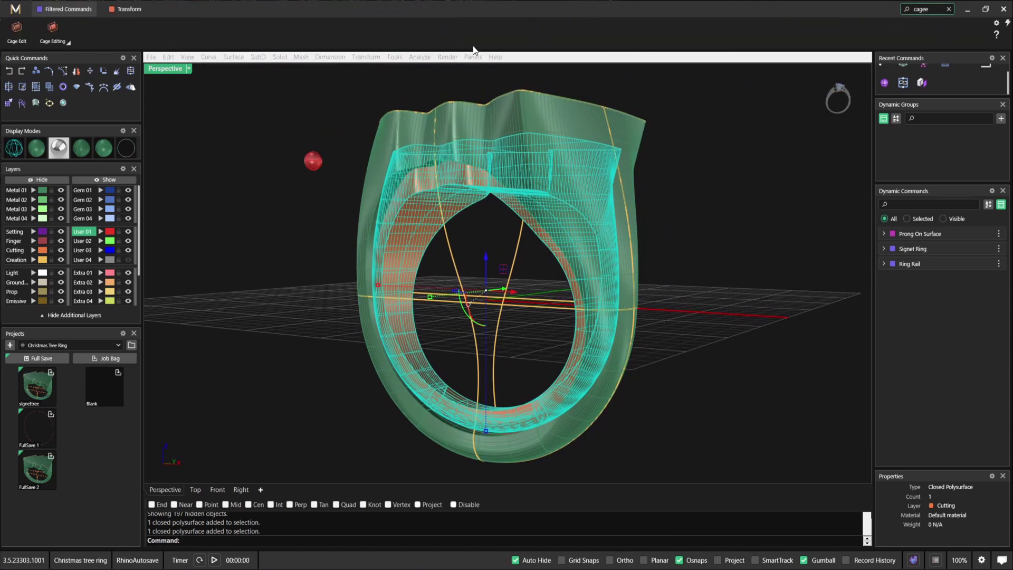
{"action": "left_click", "coordinate": [17, 30]}
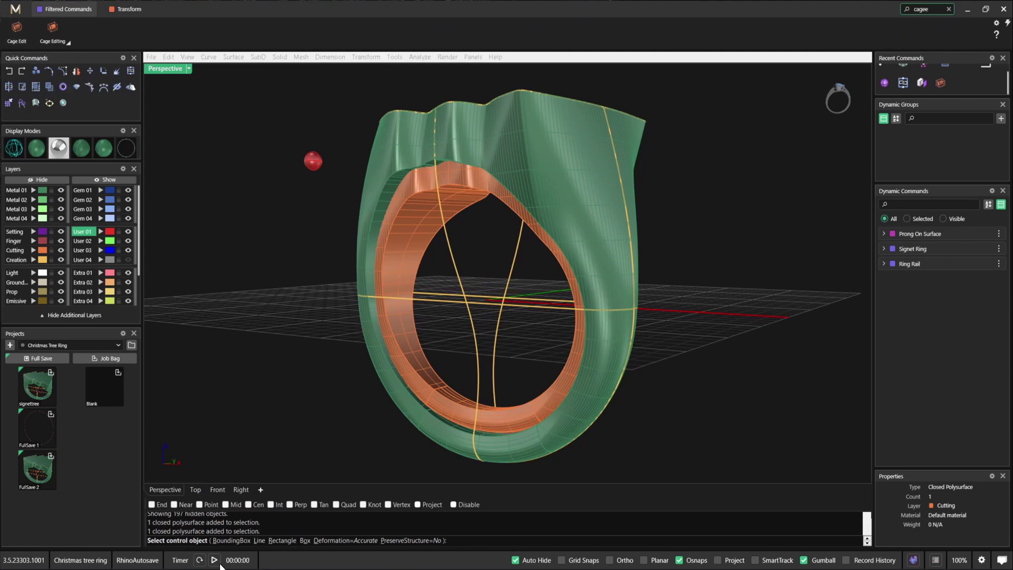
{"action": "left_click", "coordinate": [227, 540]}
{"action": "key", "text": "Return"}
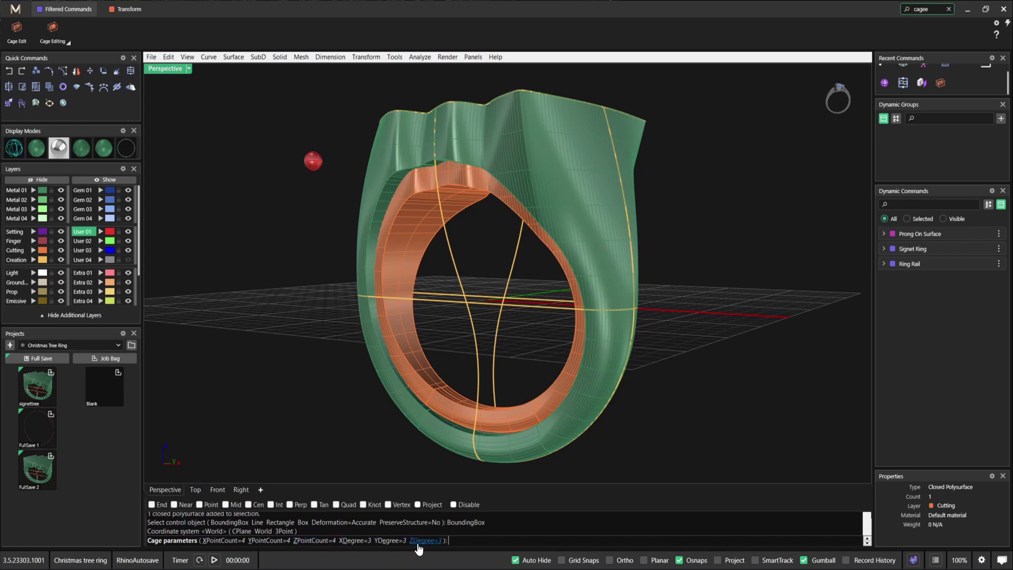
{"action": "key", "text": "Return"}
{"action": "right_click_drag", "start_coordinate": [331, 365], "coordinate": [305, 401]}
{"action": "key", "text": "Return"}
Step: Raise the lowest row of cage control points to pull the bottom of the cutter upward inside the shank
{"action": "left_click_drag", "start_coordinate": [279, 408], "coordinate": [693, 452]}
{"action": "right_click_drag", "start_coordinate": [693, 451], "coordinate": [499, 417]}
{"action": "left_click_drag", "start_coordinate": [486, 400], "coordinate": [485, 343]}
Step: Check the reshaped cutter, then delete the control cage together with the remaining gauge sphere
{"action": "right_click_drag", "start_coordinate": [480, 317], "coordinate": [514, 247]}
{"action": "left_click", "coordinate": [525, 183]}
{"action": "right_click_drag", "start_coordinate": [526, 187], "coordinate": [477, 195]}
{"action": "left_click", "coordinate": [541, 161]}
{"action": "key", "text": "Escape"}
{"action": "left_click_drag", "start_coordinate": [350, 198], "coordinate": [273, 136]}
{"action": "key", "text": "Delete"}
{"action": "right_click_drag", "start_coordinate": [331, 110], "coordinate": [335, 131]}
Step: Subtract the inner cutter from the green ring with a Boolean Difference to hollow out the underside
{"action": "left_click", "coordinate": [122, 9]}
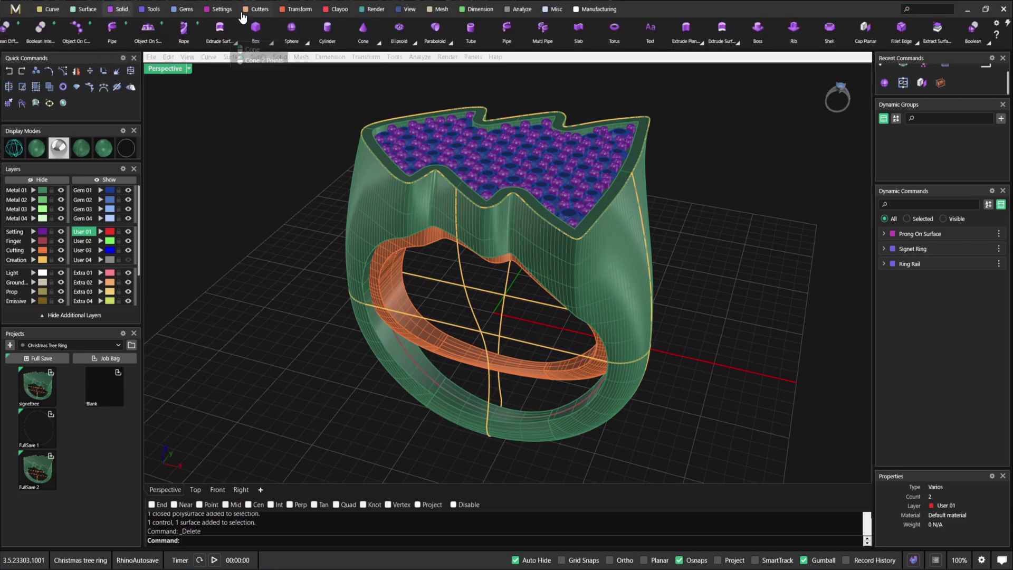
{"action": "scroll", "coordinate": [301, 255], "scroll_direction": "down", "scroll_amount": 5}
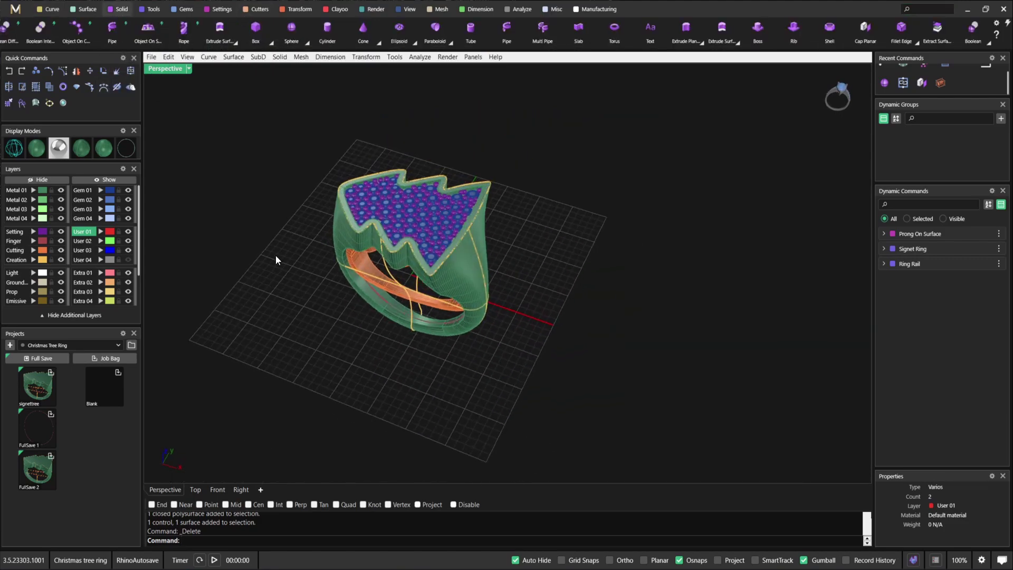
{"action": "scroll", "coordinate": [79, 33], "scroll_direction": "up", "scroll_amount": 2}
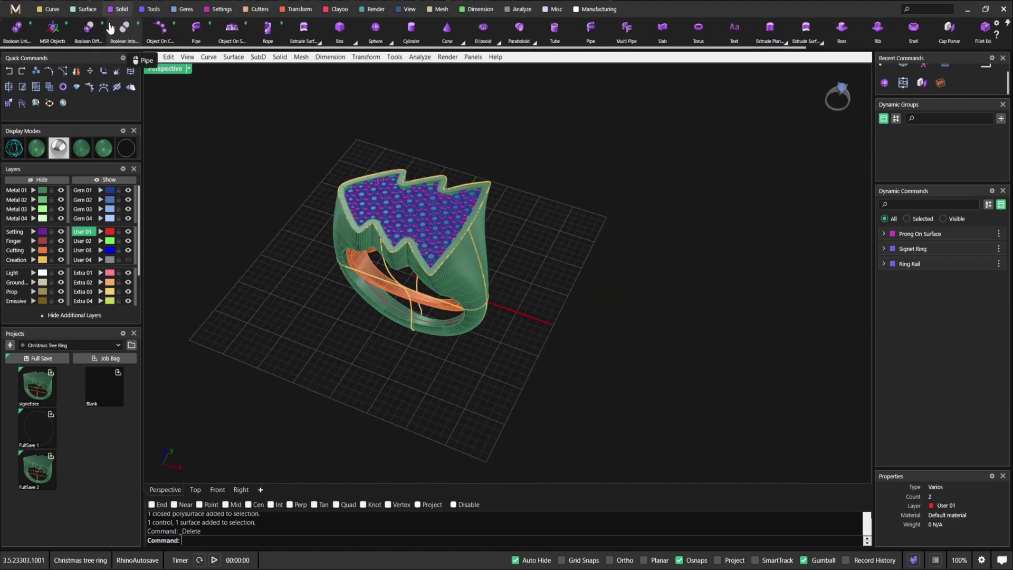
{"action": "left_click", "coordinate": [83, 37]}
{"action": "scroll", "coordinate": [370, 211], "scroll_direction": "up", "scroll_amount": 5}
{"action": "right_click_drag", "start_coordinate": [362, 208], "coordinate": [363, 237]}
{"action": "left_click", "coordinate": [357, 226]}
{"action": "key", "text": "Return"}
{"action": "left_click", "coordinate": [351, 245]}
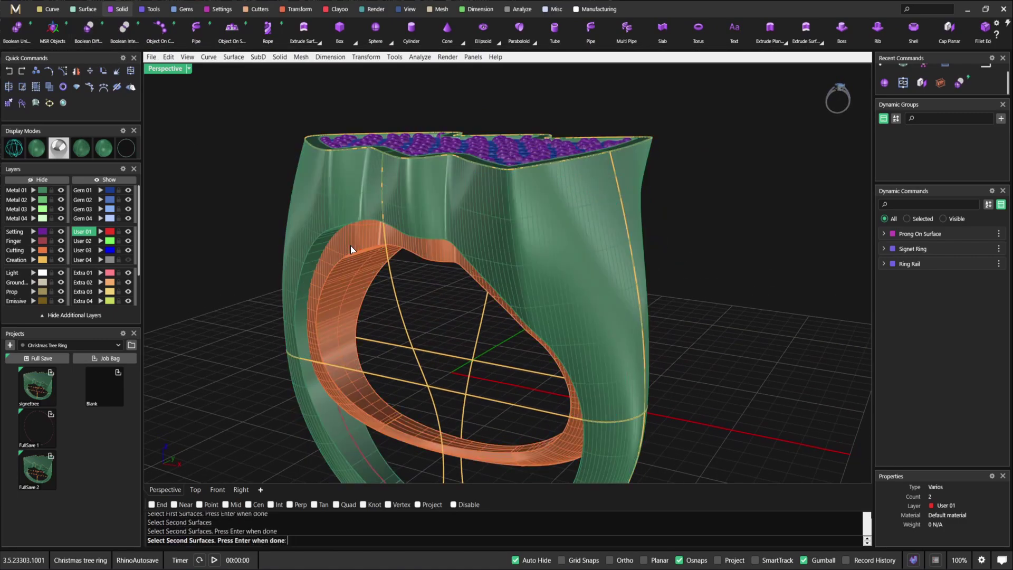
{"action": "key", "text": "Return"}
{"action": "right_click_drag", "start_coordinate": [376, 322], "coordinate": [467, 231]}
{"action": "key", "text": "Return"}
Step: Delete the leftover inner cutter and inspect the hollowed ring beneath the gems
{"action": "left_click", "coordinate": [395, 258]}
{"action": "key", "text": "Delete"}
{"action": "scroll", "coordinate": [467, 231], "scroll_direction": "up", "scroll_amount": 6}
{"action": "scroll", "coordinate": [466, 232], "scroll_direction": "up", "scroll_amount": 3}
{"action": "scroll", "coordinate": [451, 262], "scroll_direction": "down", "scroll_amount": 8}
{"action": "scroll", "coordinate": [432, 248], "scroll_direction": "up", "scroll_amount": 5}
{"action": "scroll", "coordinate": [432, 242], "scroll_direction": "down", "scroll_amount": 5}
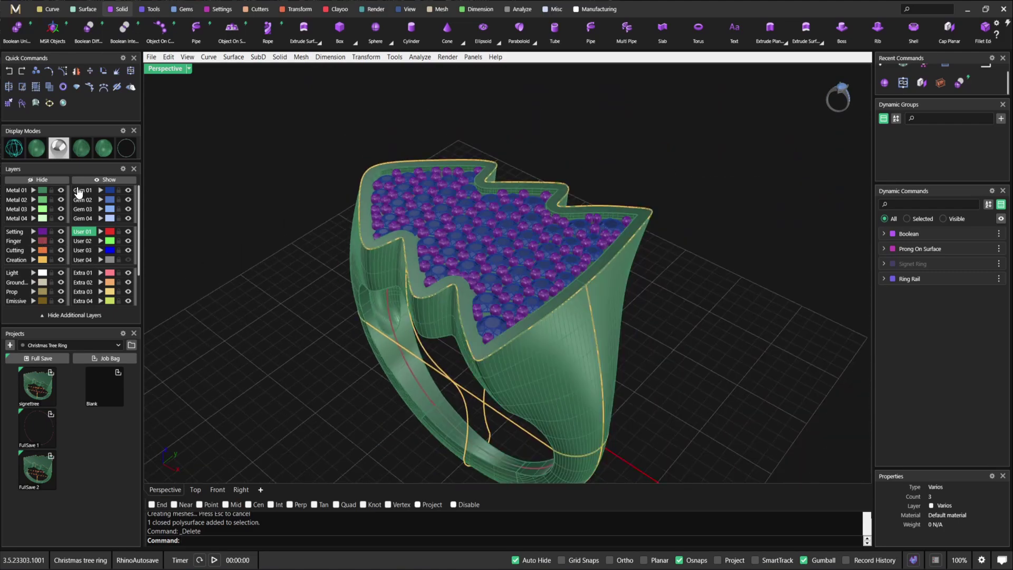
Step: Create Gem Cutters with the default parameters for all gems on layer Gem 01, checking that they pass through the top plate
{"action": "left_click", "coordinate": [82, 192]}
{"action": "right_click_drag", "start_coordinate": [432, 222], "coordinate": [348, 134]}
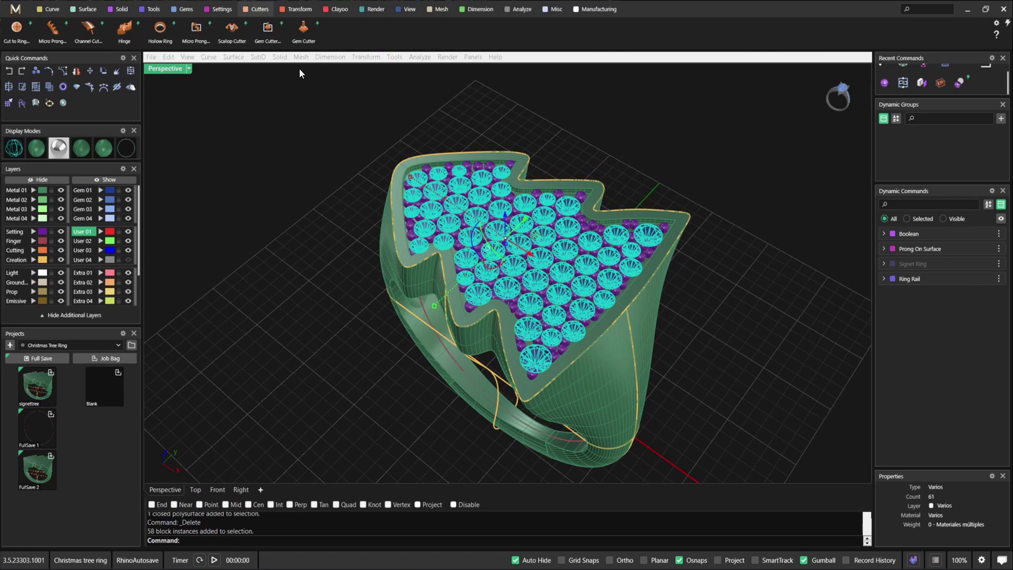
{"action": "left_click", "coordinate": [307, 41]}
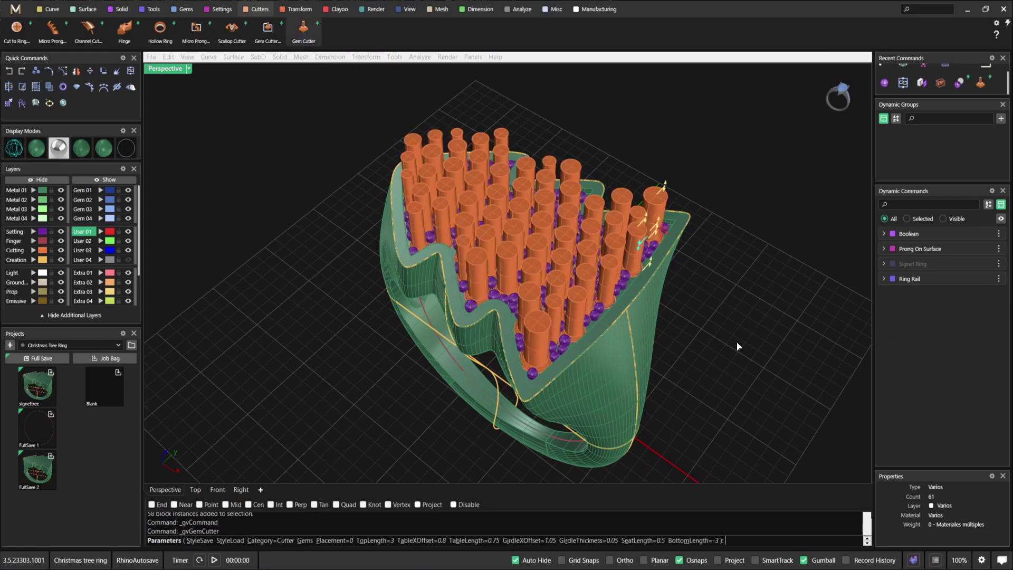
{"action": "right_click_drag", "start_coordinate": [507, 313], "coordinate": [547, 175]}
{"action": "scroll", "coordinate": [548, 180], "scroll_direction": "up", "scroll_amount": 5}
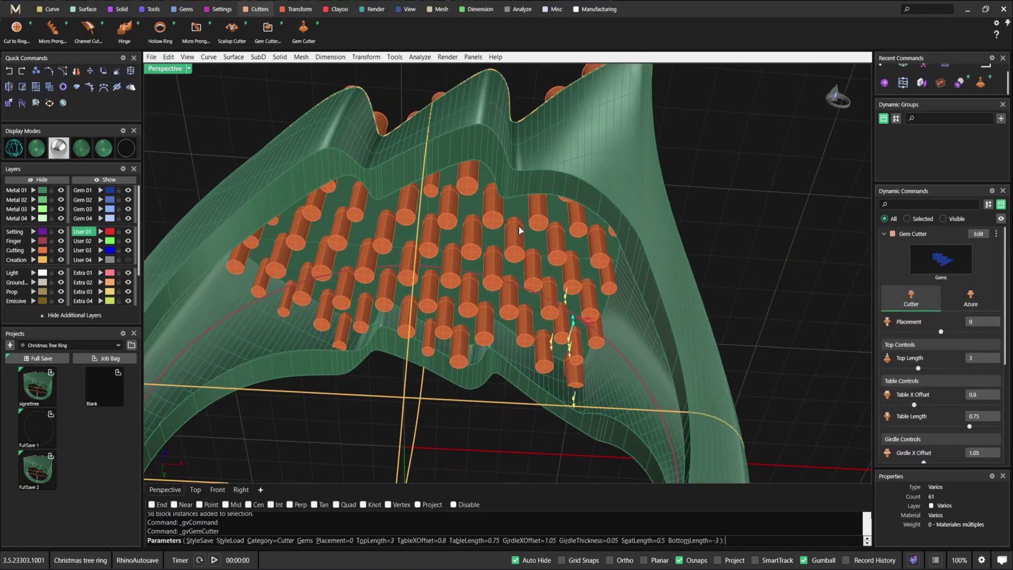
{"action": "right_click_drag", "start_coordinate": [534, 214], "coordinate": [514, 314]}
{"action": "scroll", "coordinate": [559, 261], "scroll_direction": "down", "scroll_amount": 5}
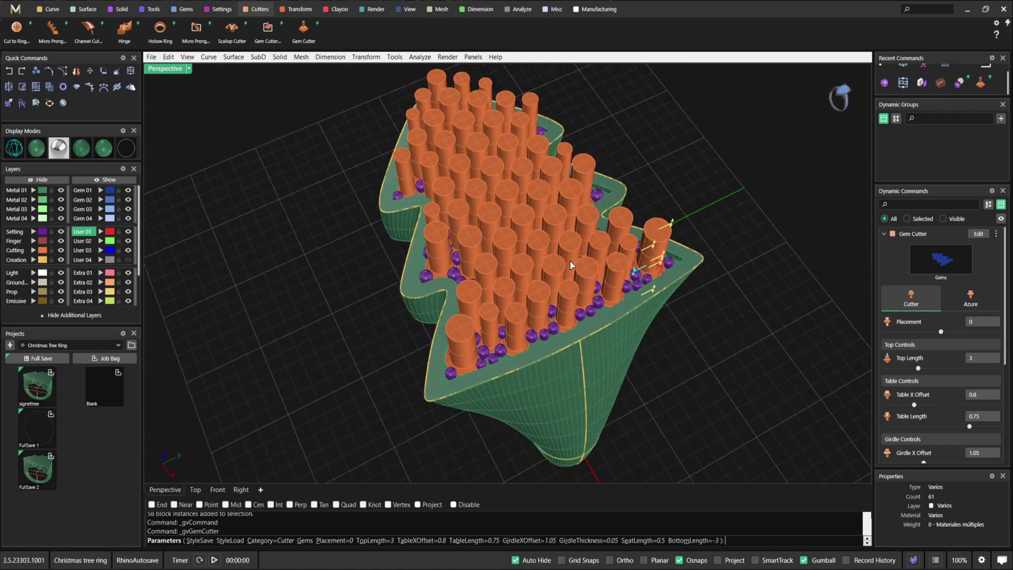
{"action": "right_click_drag", "start_coordinate": [560, 260], "coordinate": [549, 163]}
{"action": "right_click", "coordinate": [549, 163]}
Step: Subtract all the gem cutters from the ring body with a Boolean Difference to cut the gem seats
{"action": "right_click_drag", "start_coordinate": [433, 110], "coordinate": [423, 222]}
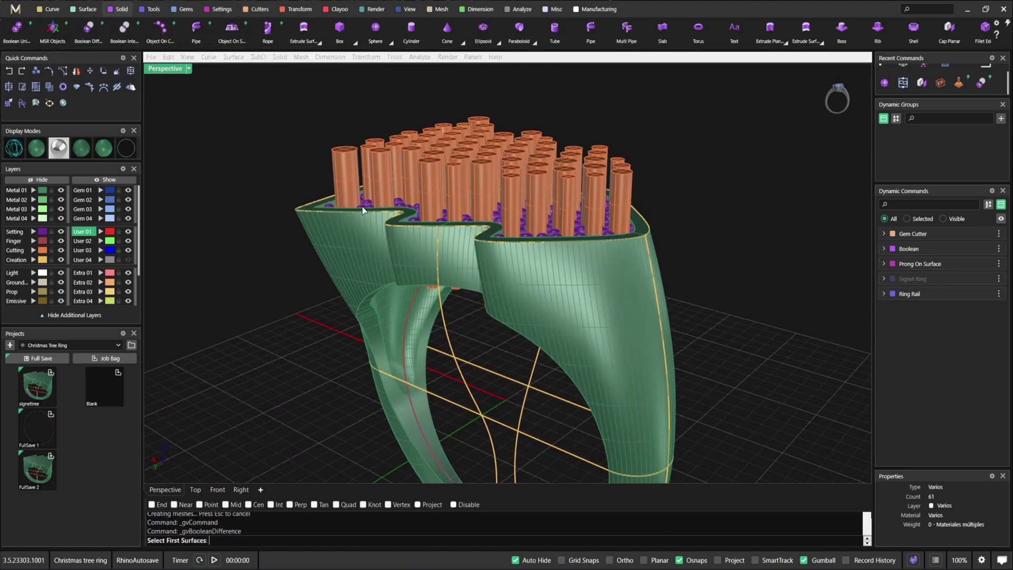
{"action": "left_click", "coordinate": [342, 222]}
{"action": "right_click", "coordinate": [328, 214]}
{"action": "left_click", "coordinate": [340, 164]}
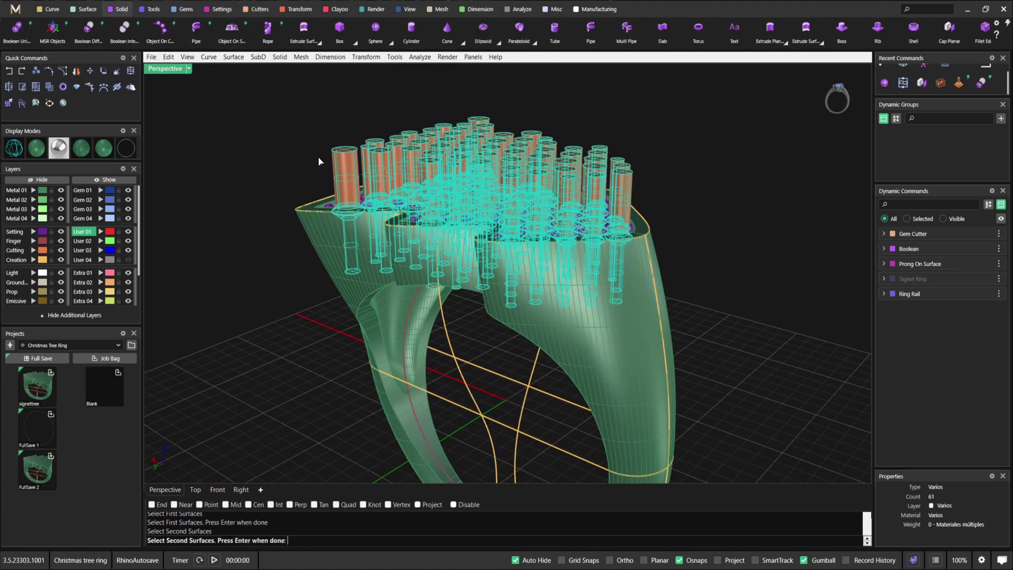
{"action": "right_click", "coordinate": [319, 161]}
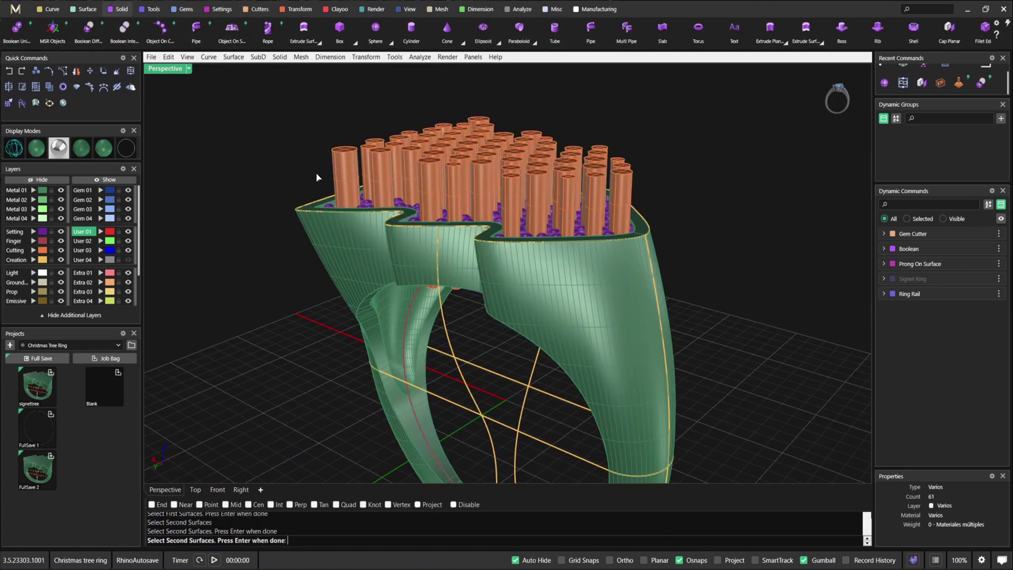
{"action": "right_click", "coordinate": [290, 220]}
{"action": "right_click_drag", "start_coordinate": [296, 224], "coordinate": [398, 204]}
{"action": "right_click", "coordinate": [396, 201]}
Step: Move all the prongs on the Setting layer to the Metal 01 layer
{"action": "right_click_drag", "start_coordinate": [424, 167], "coordinate": [176, 280]}
{"action": "left_click", "coordinate": [18, 234]}
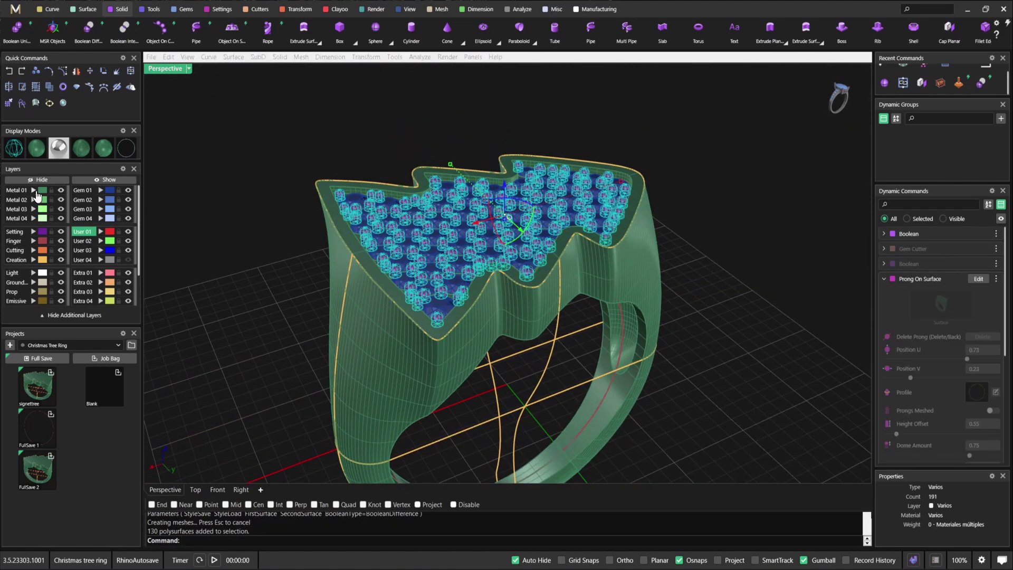
{"action": "key", "text": "Escape"}
{"action": "scroll", "coordinate": [477, 288], "scroll_direction": "down", "scroll_amount": 4}
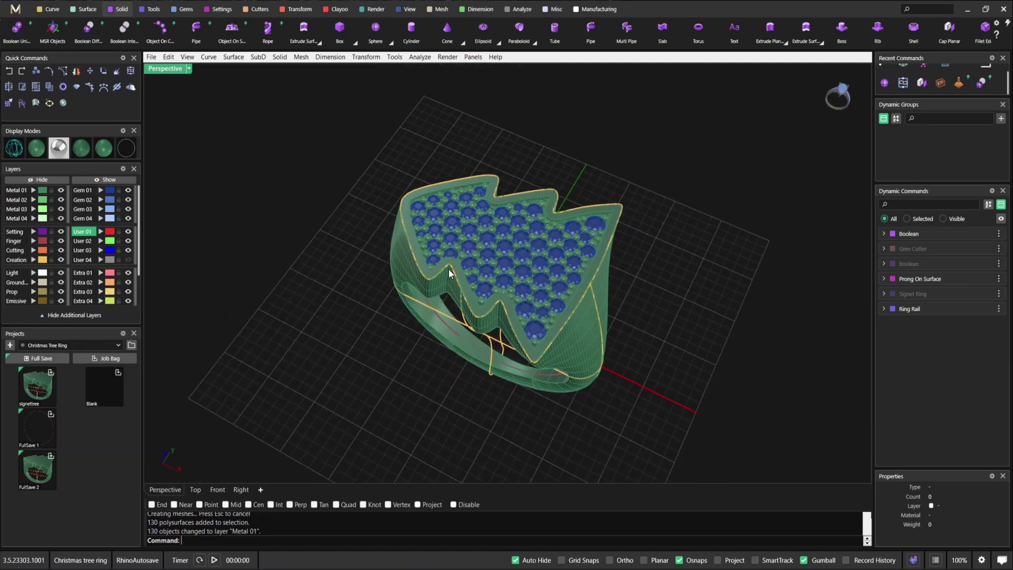